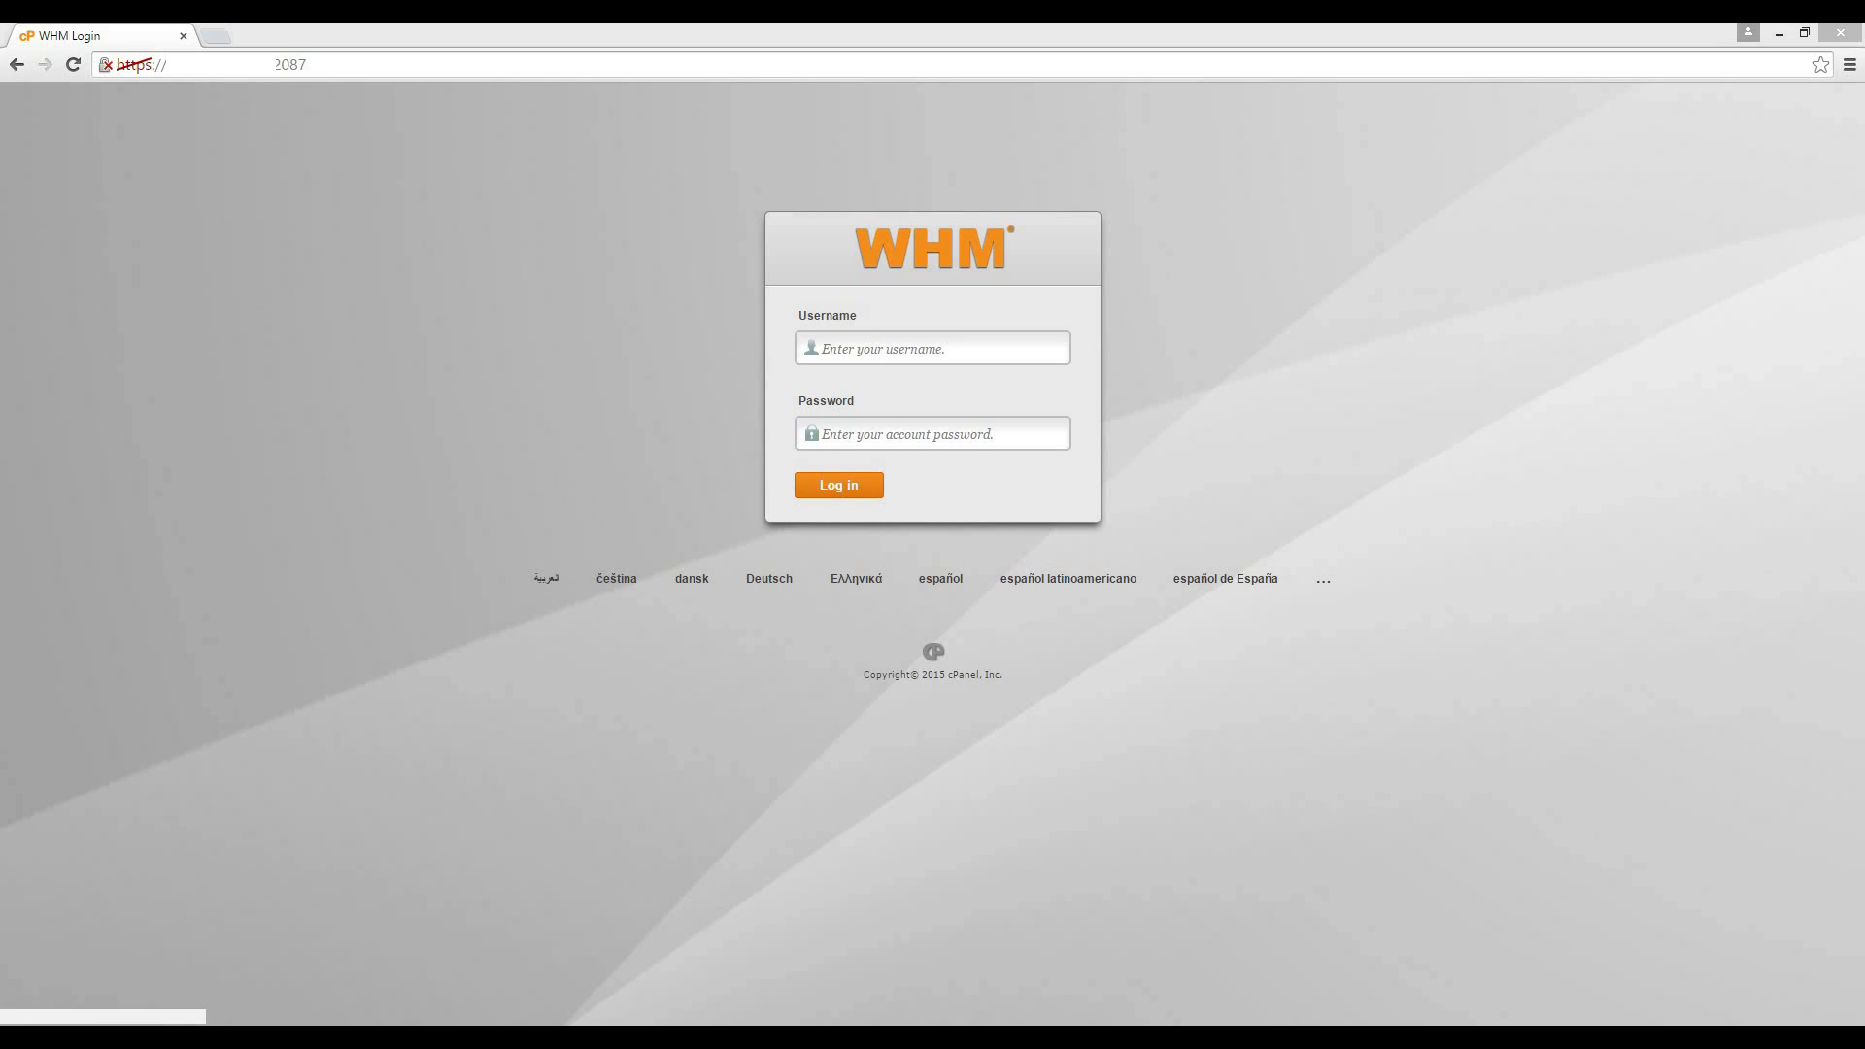
Log in to WHM with the root username and its administrator password.
left_click(882, 349)
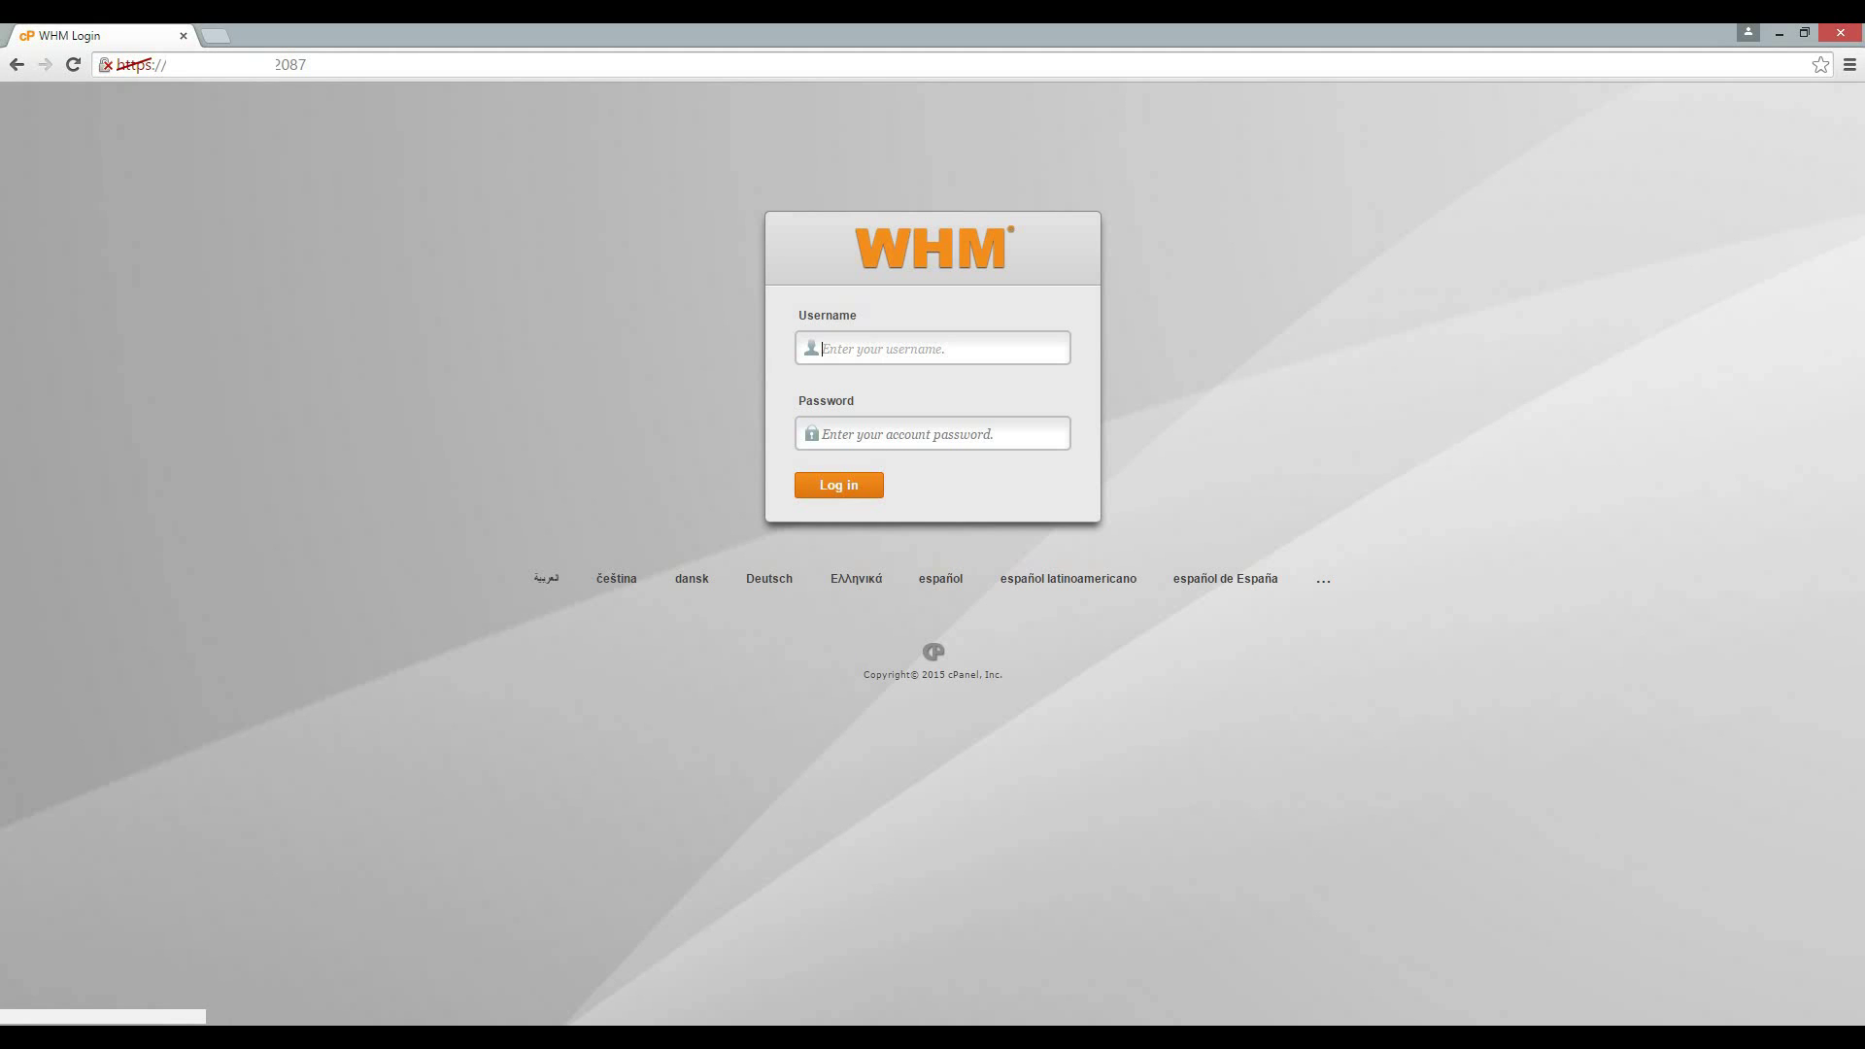
type("roo•••••••••")
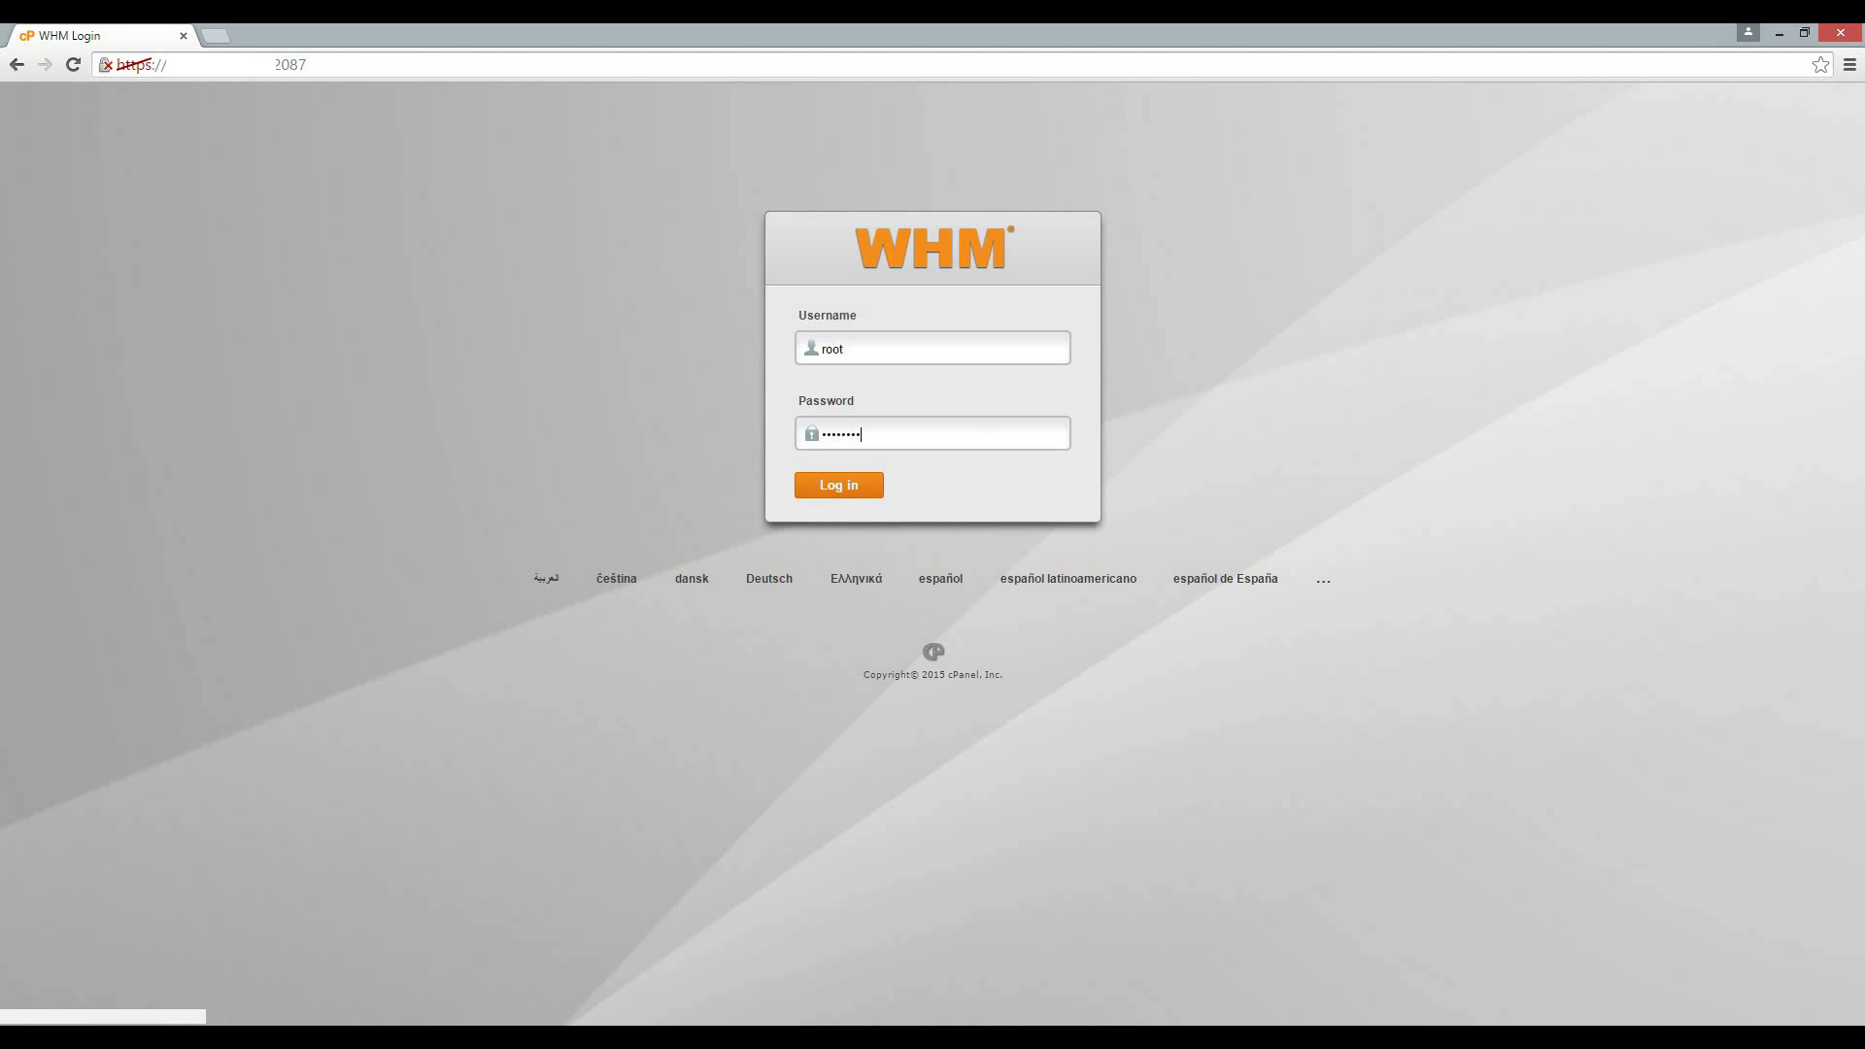
key("Return")
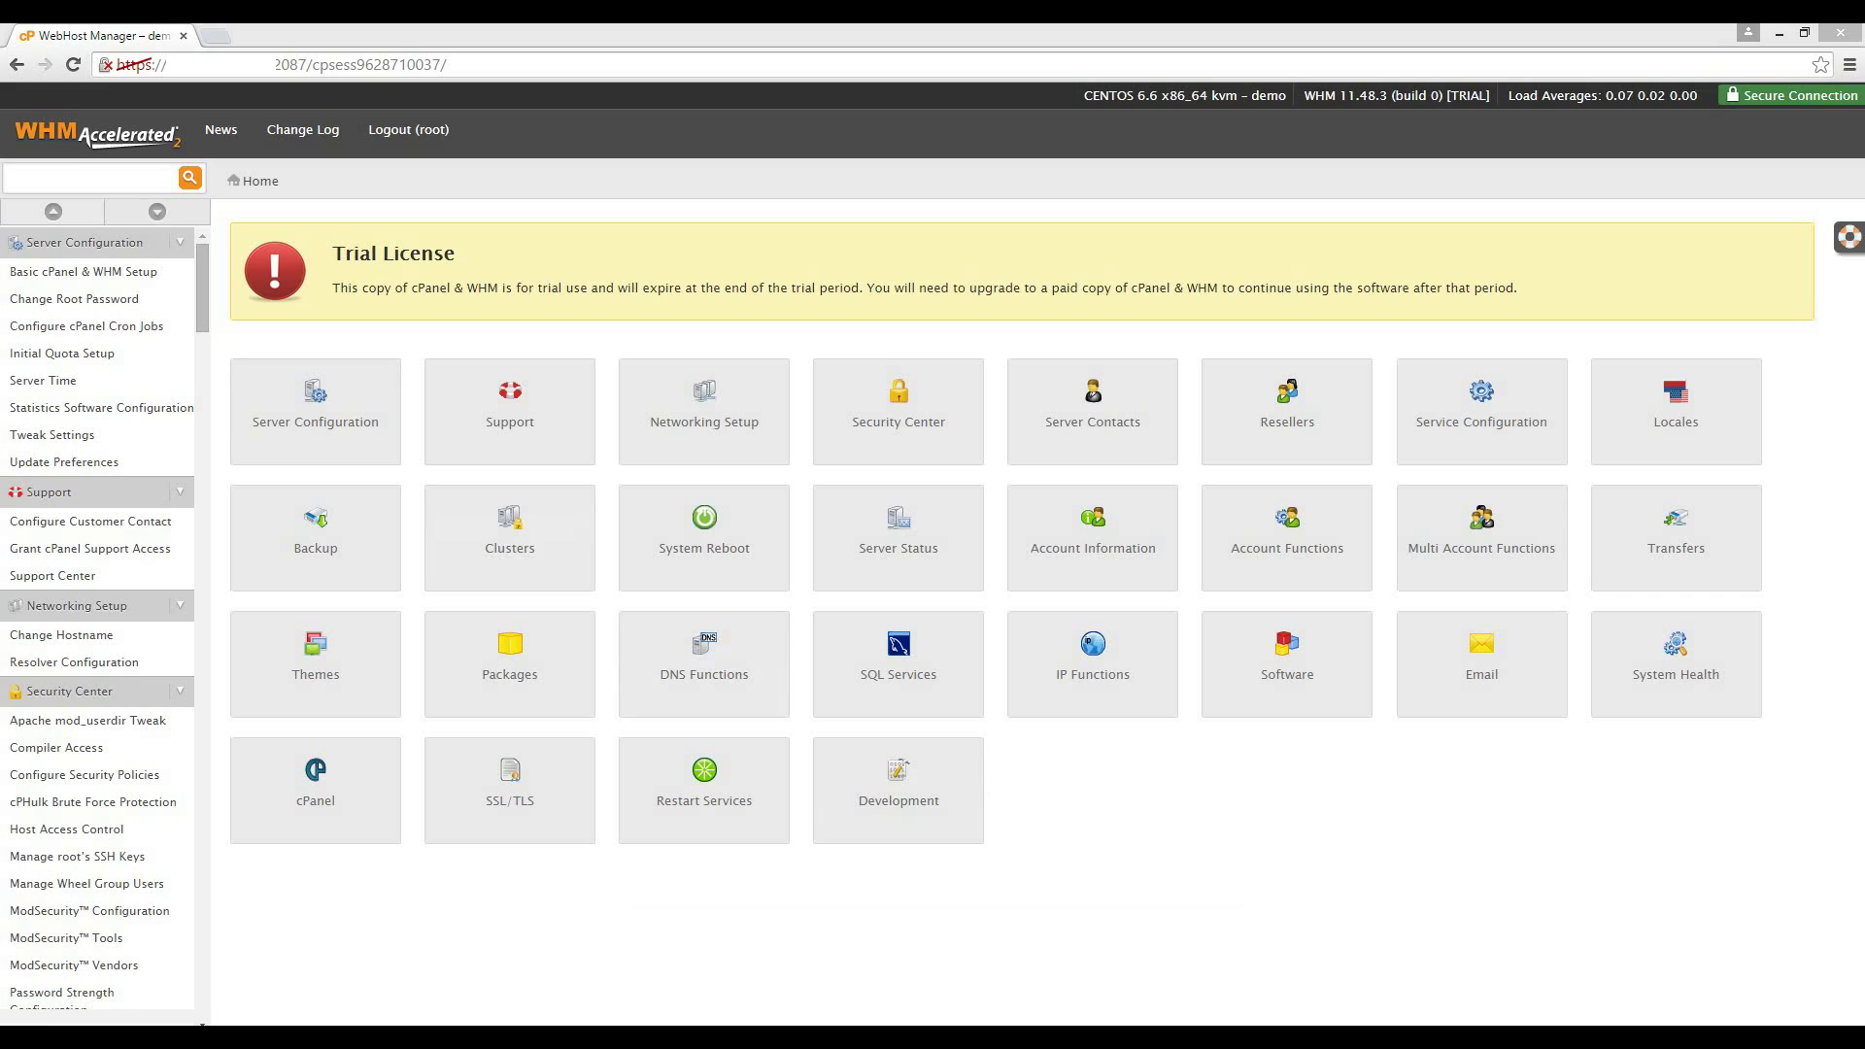
Change the timezone on the Server Time page to Africa/Johannesburg.
left_click(90, 179)
type("time")
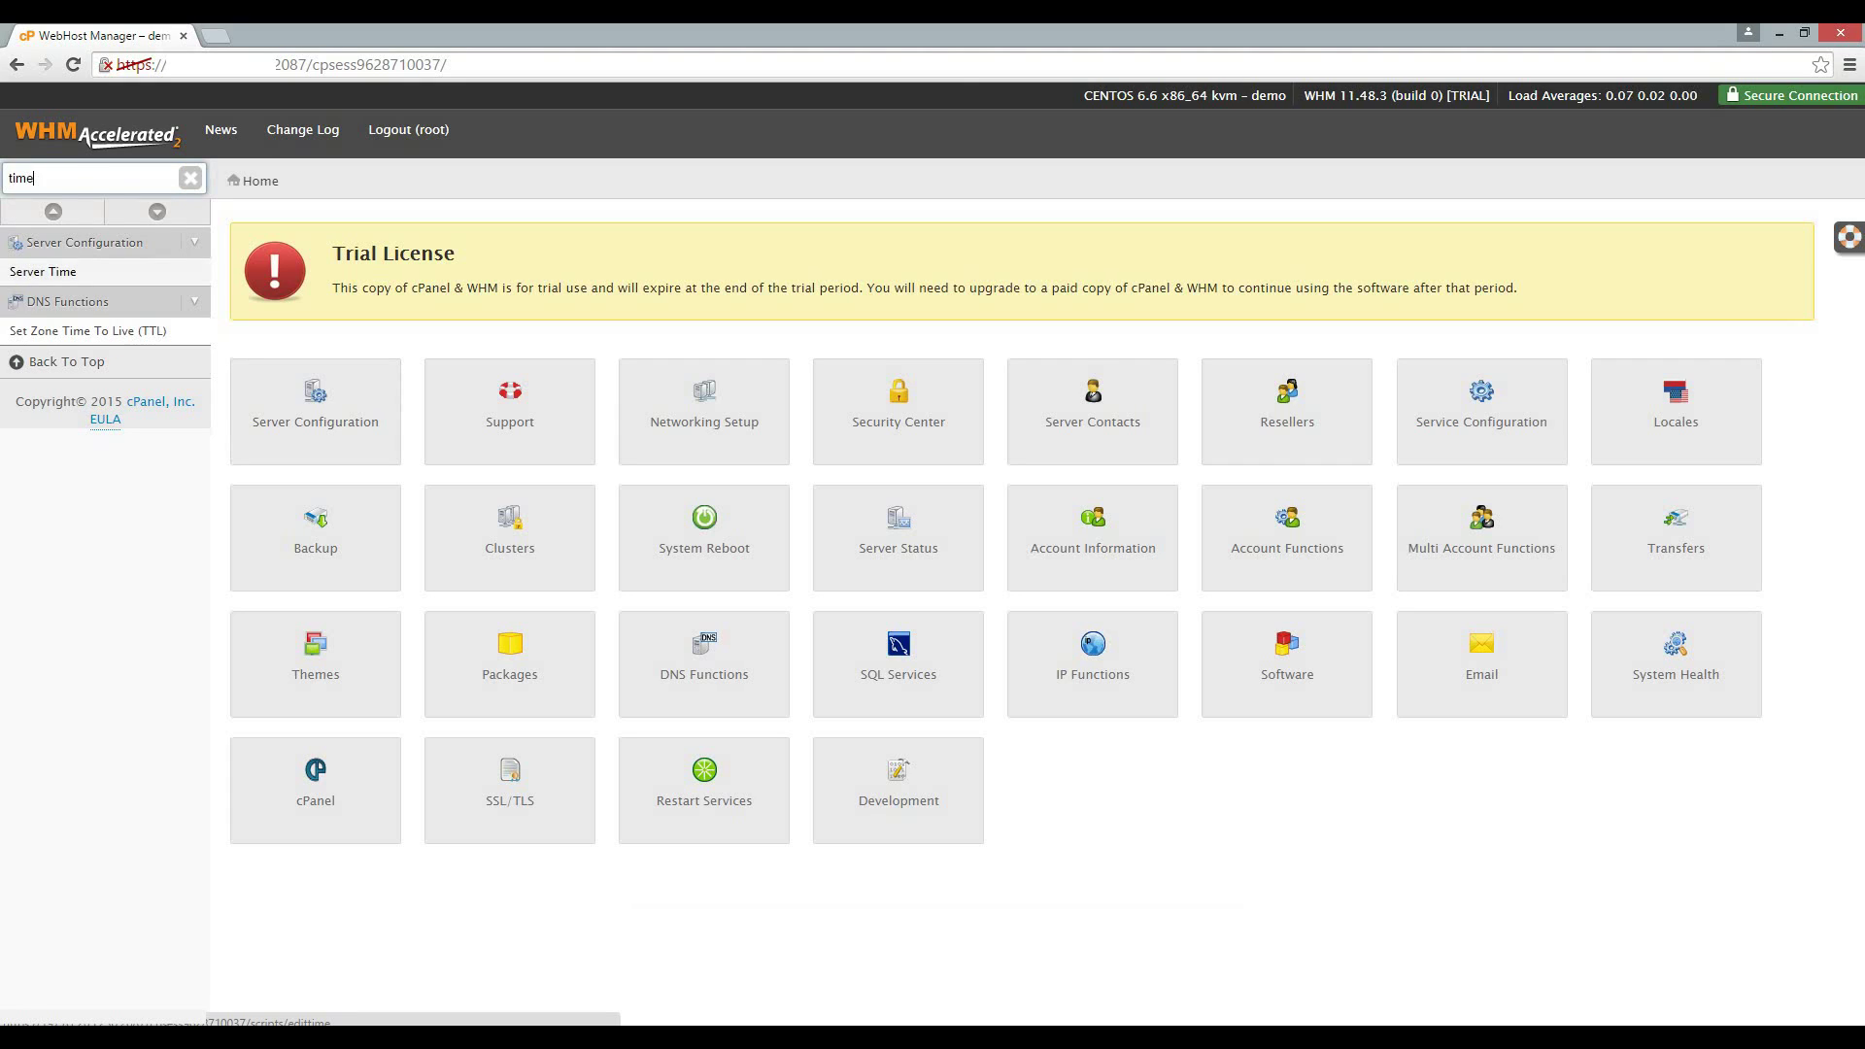
left_click(43, 271)
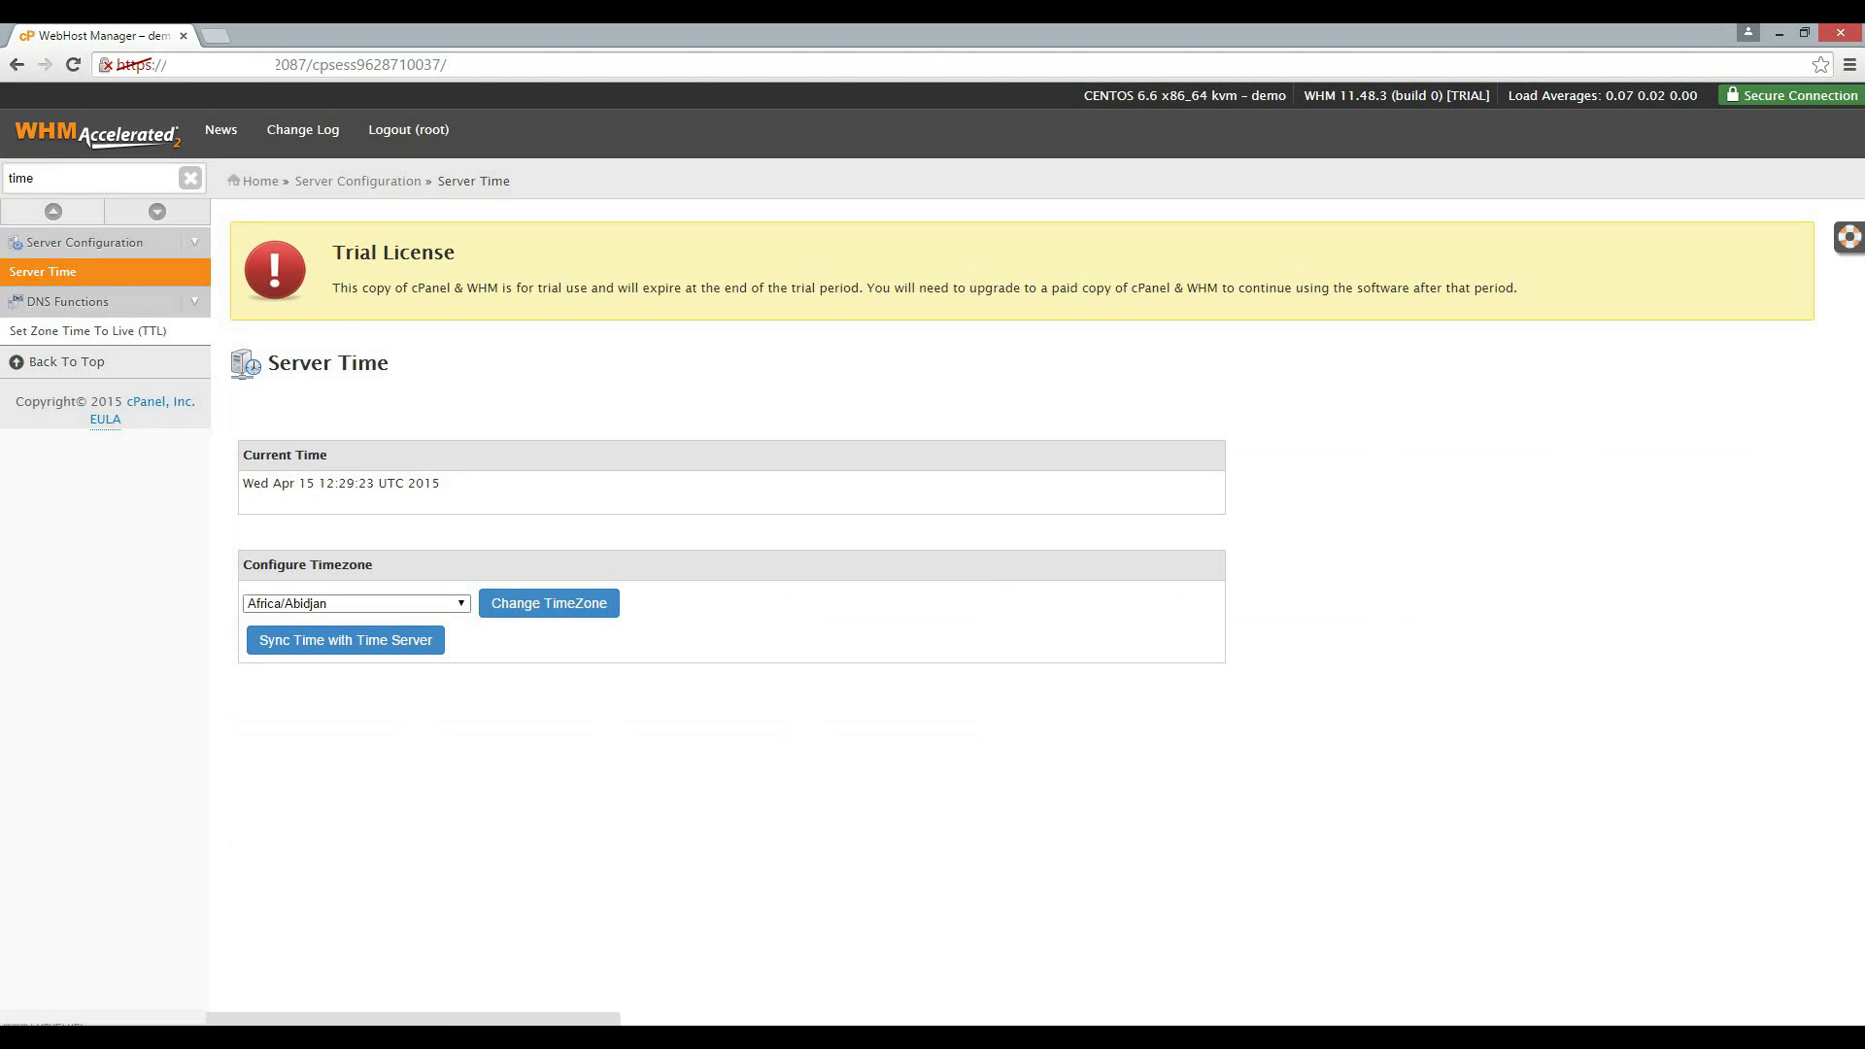
left_click(461, 603)
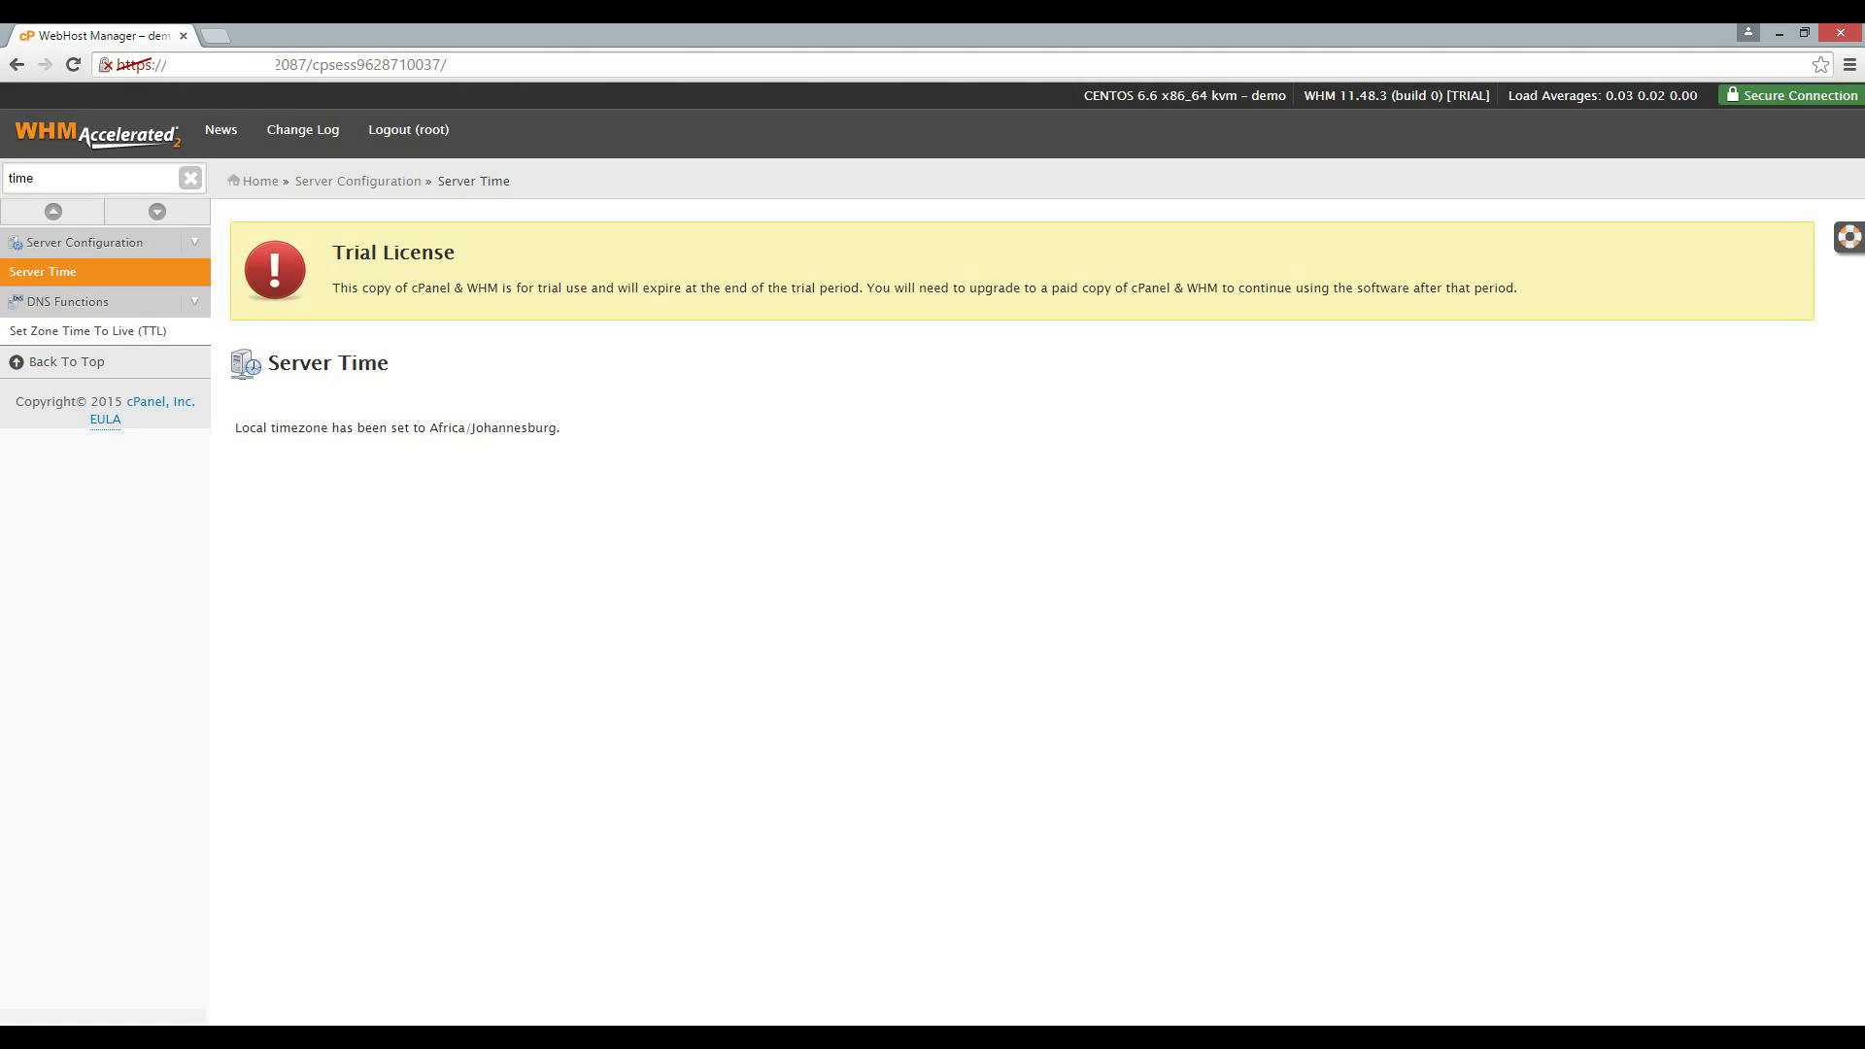
double_click(22, 179)
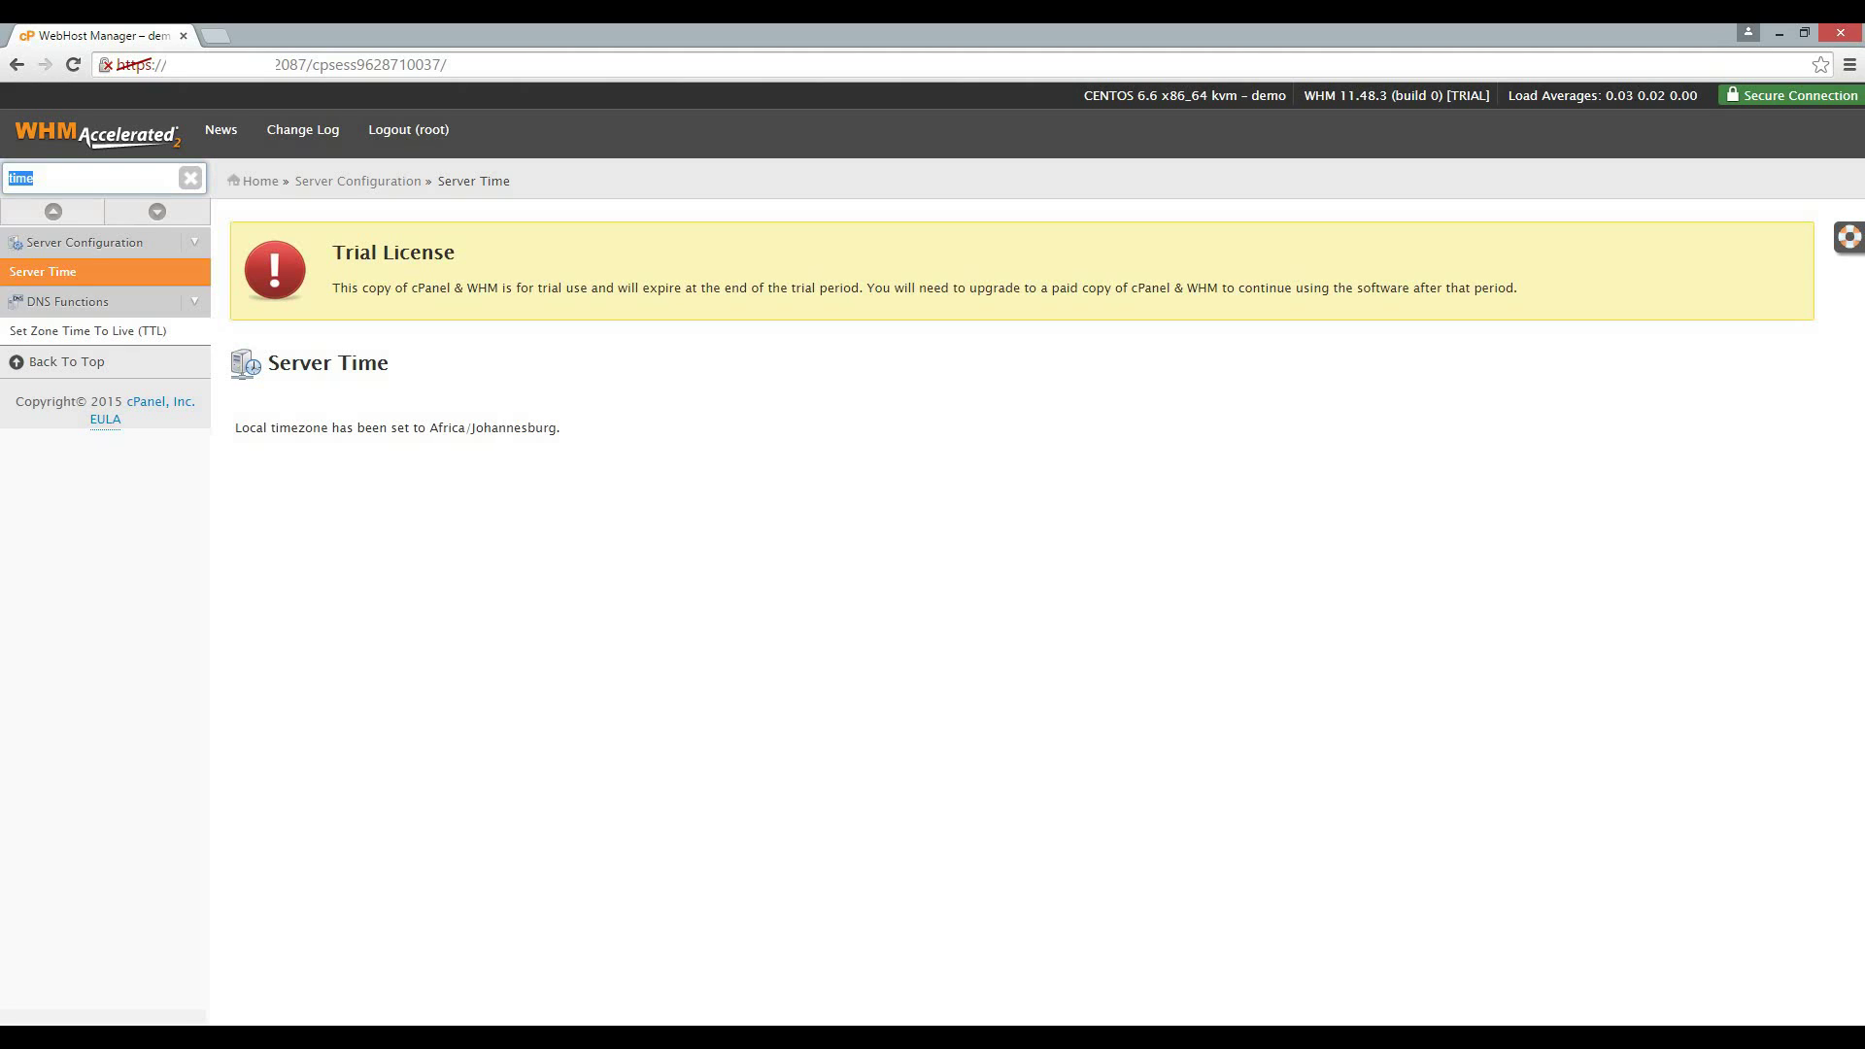
In Edit System Mail Preferences, enter an external forwarding e-mail address for root's mail.
type("mail")
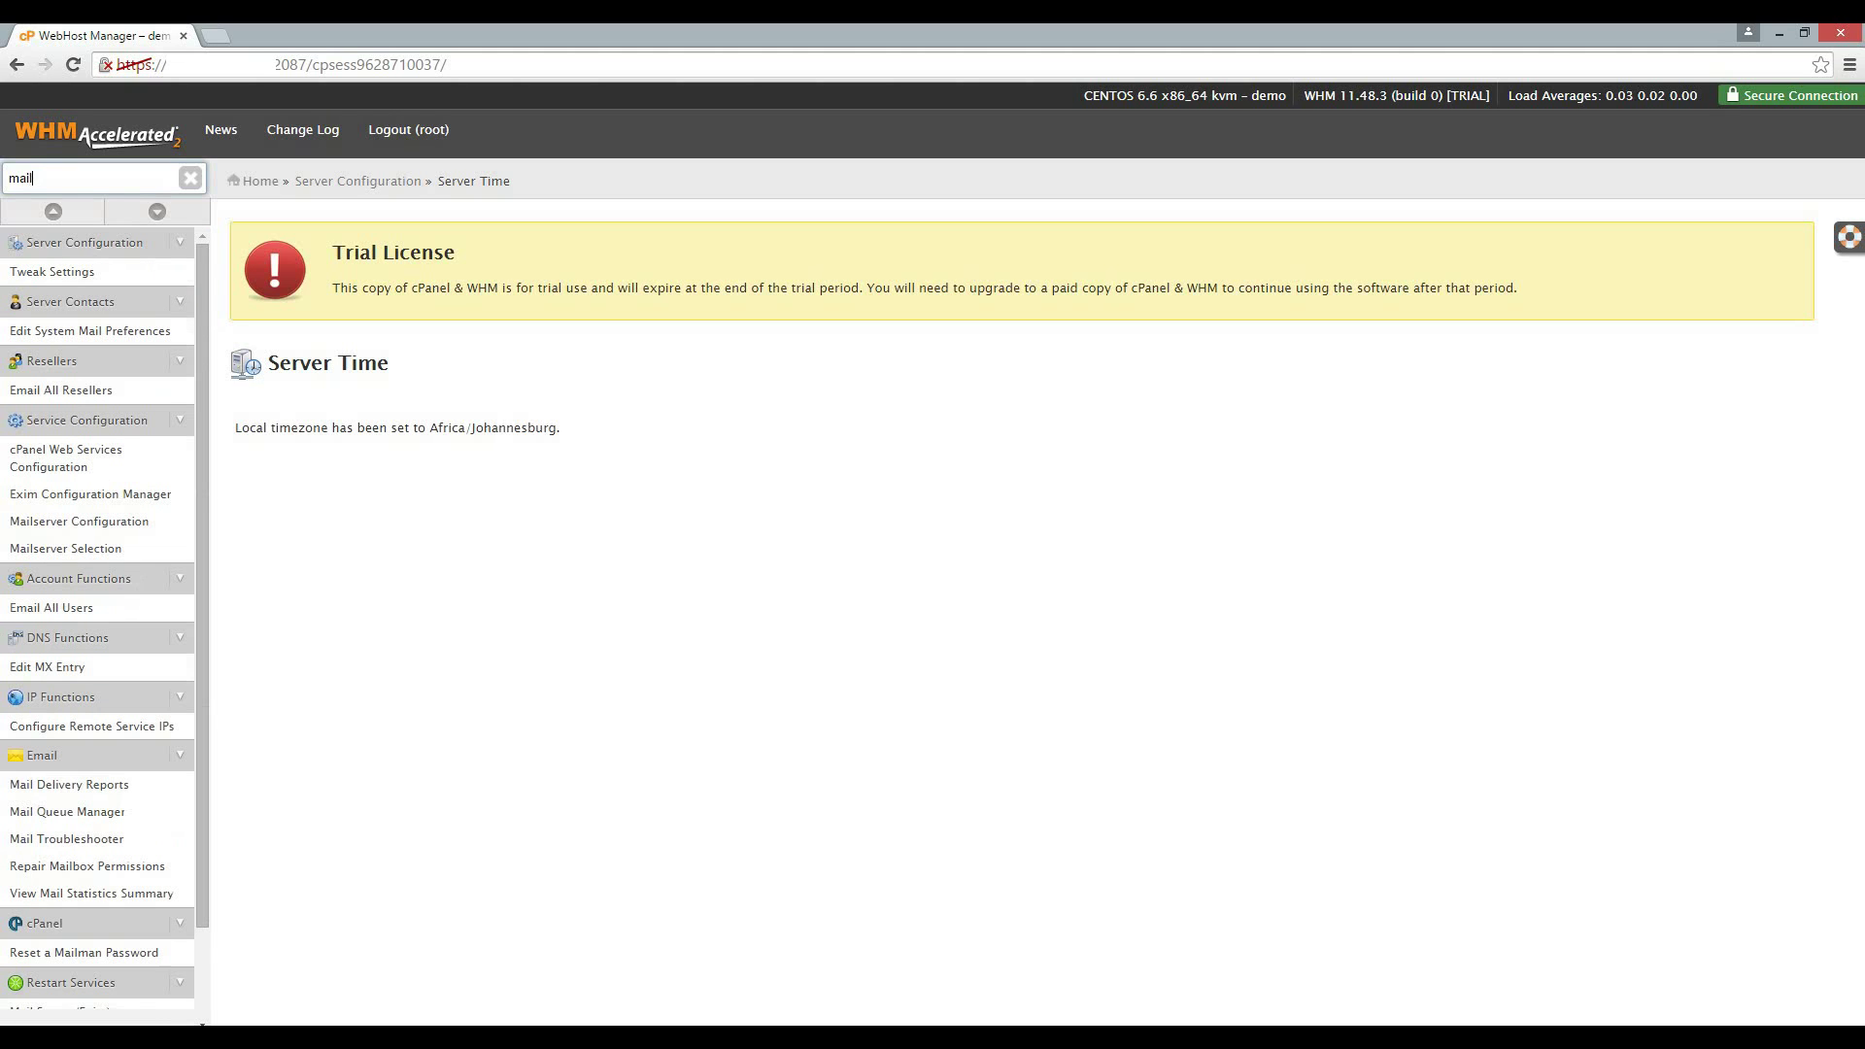
key("Down")
key("Down")
key("Return")
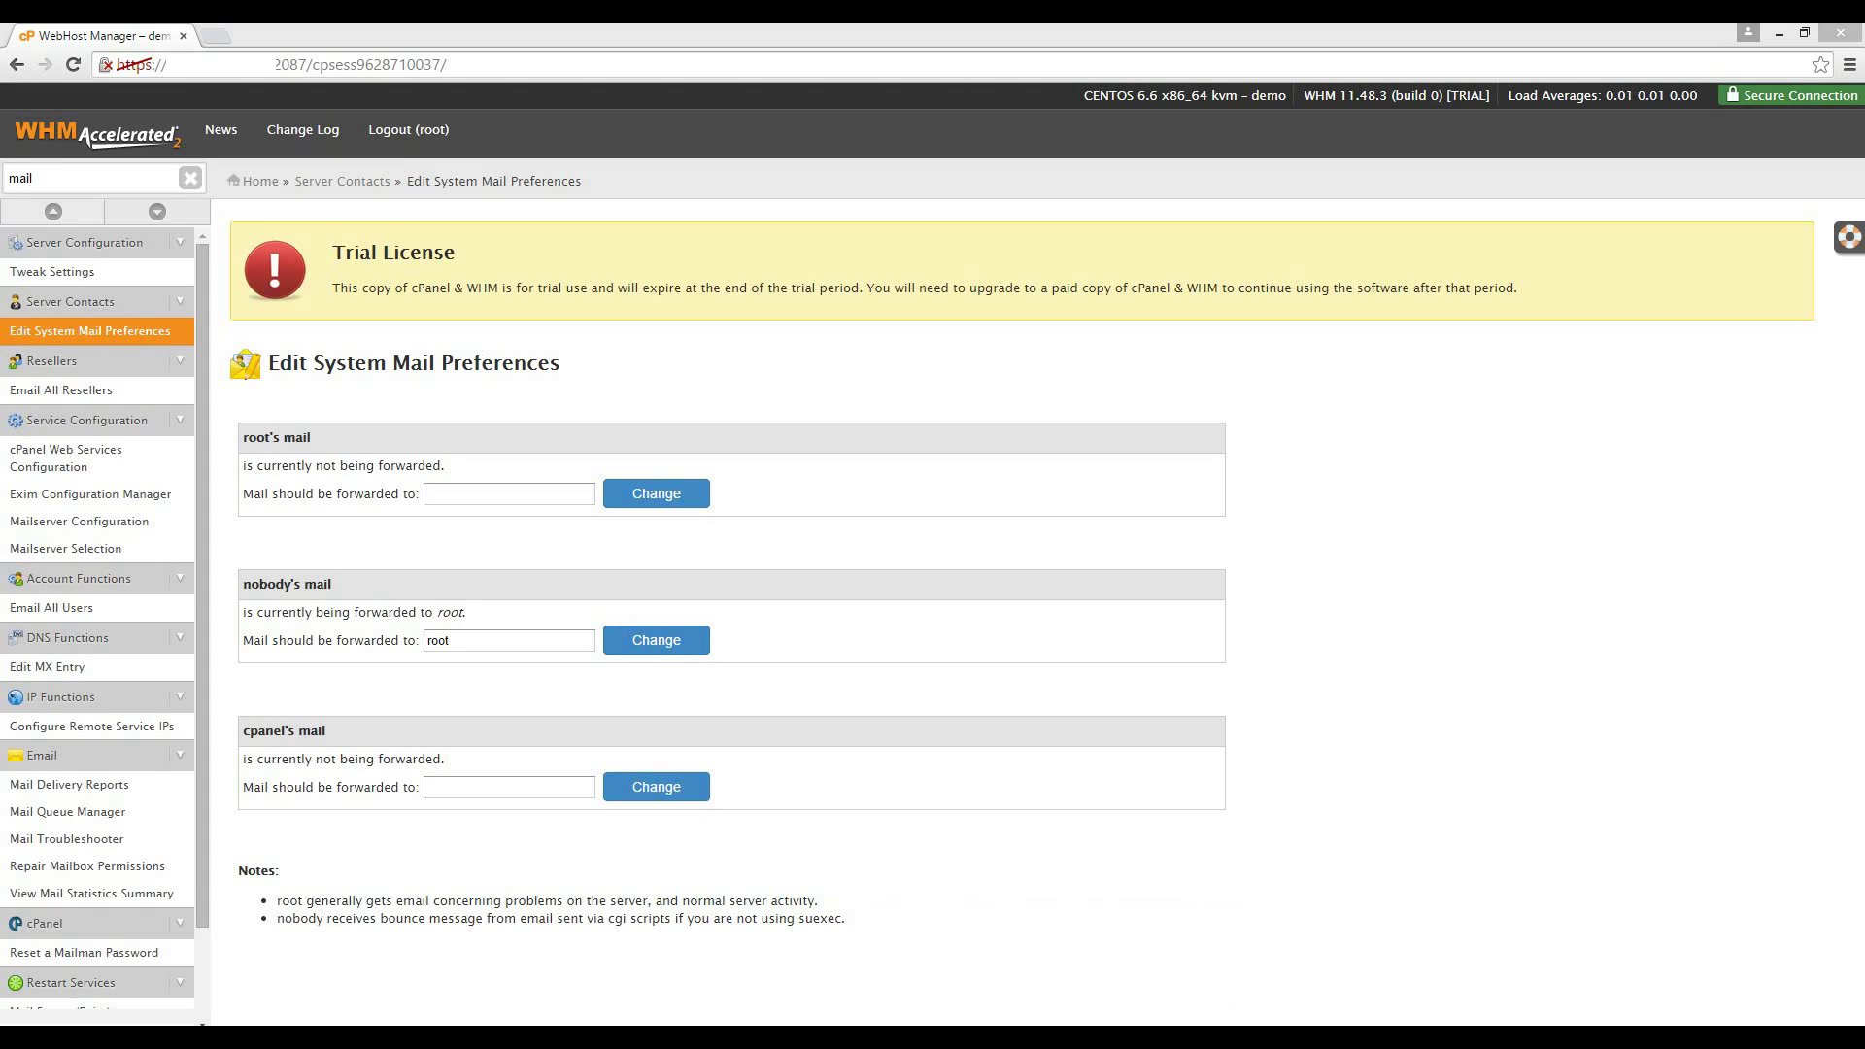
left_click(509, 494)
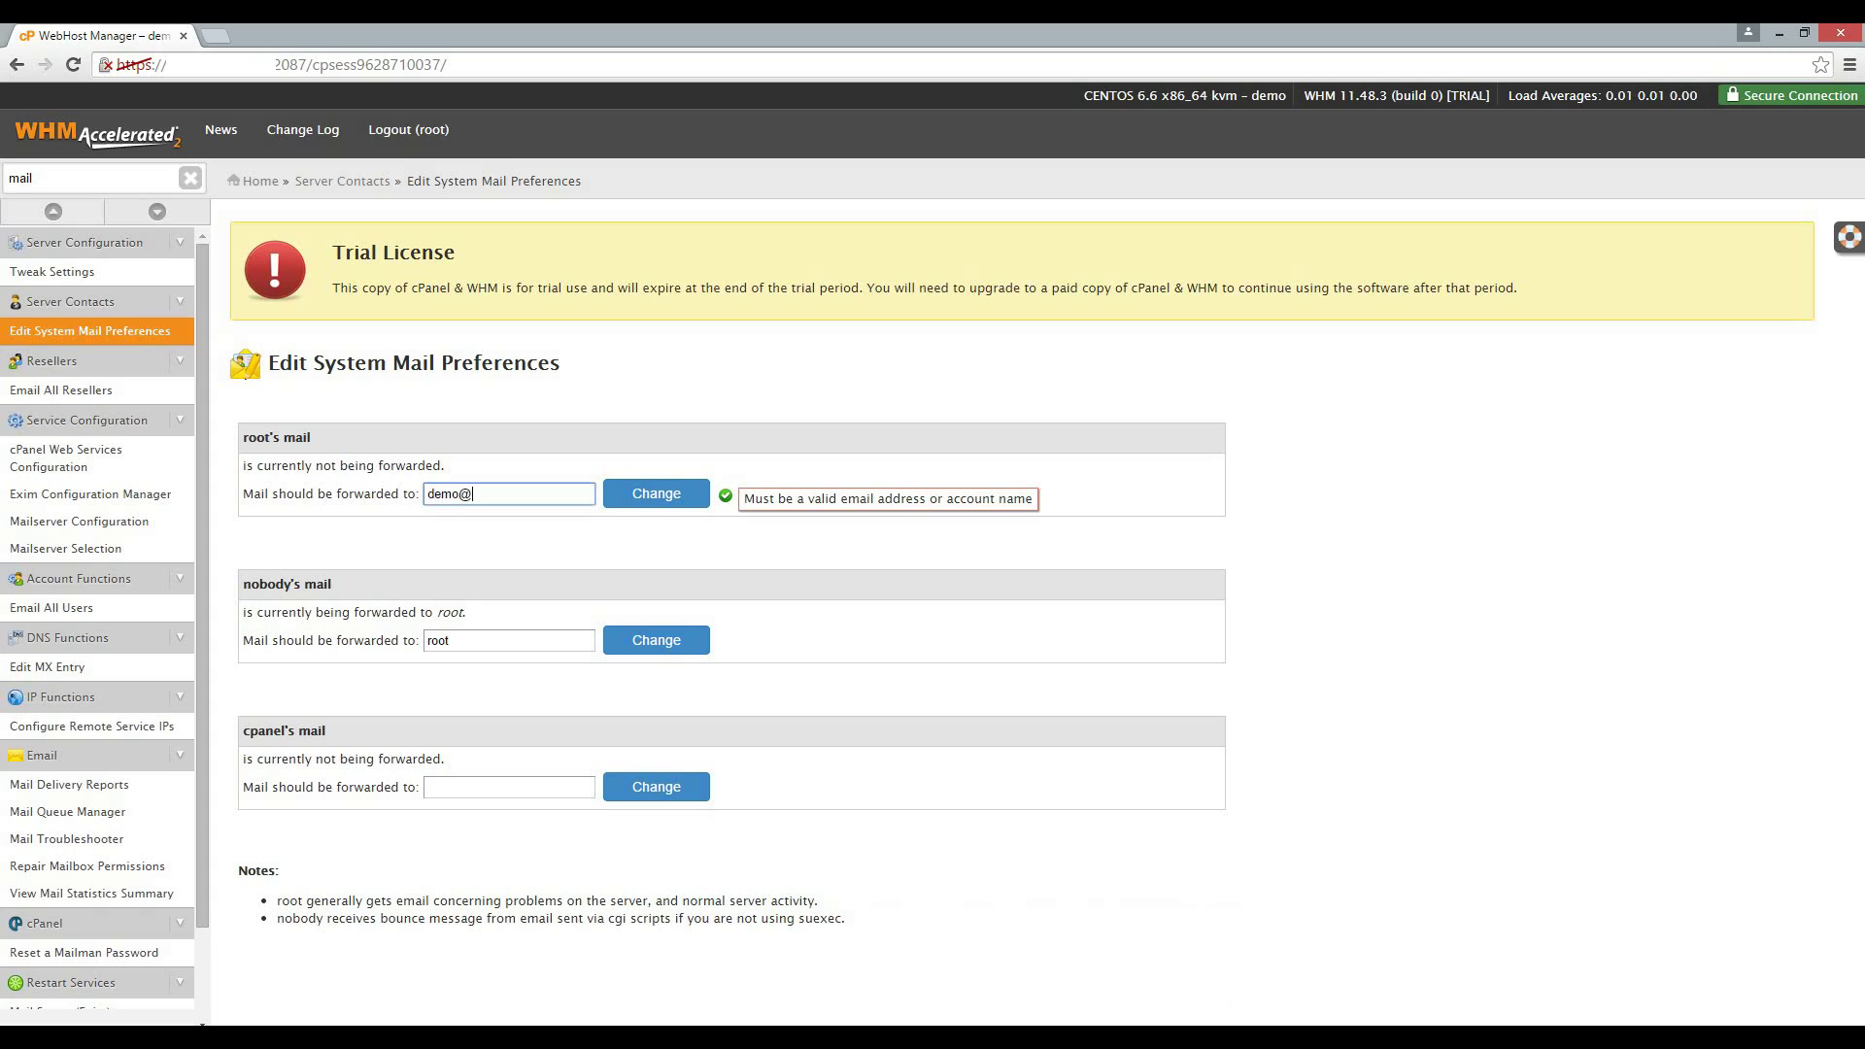
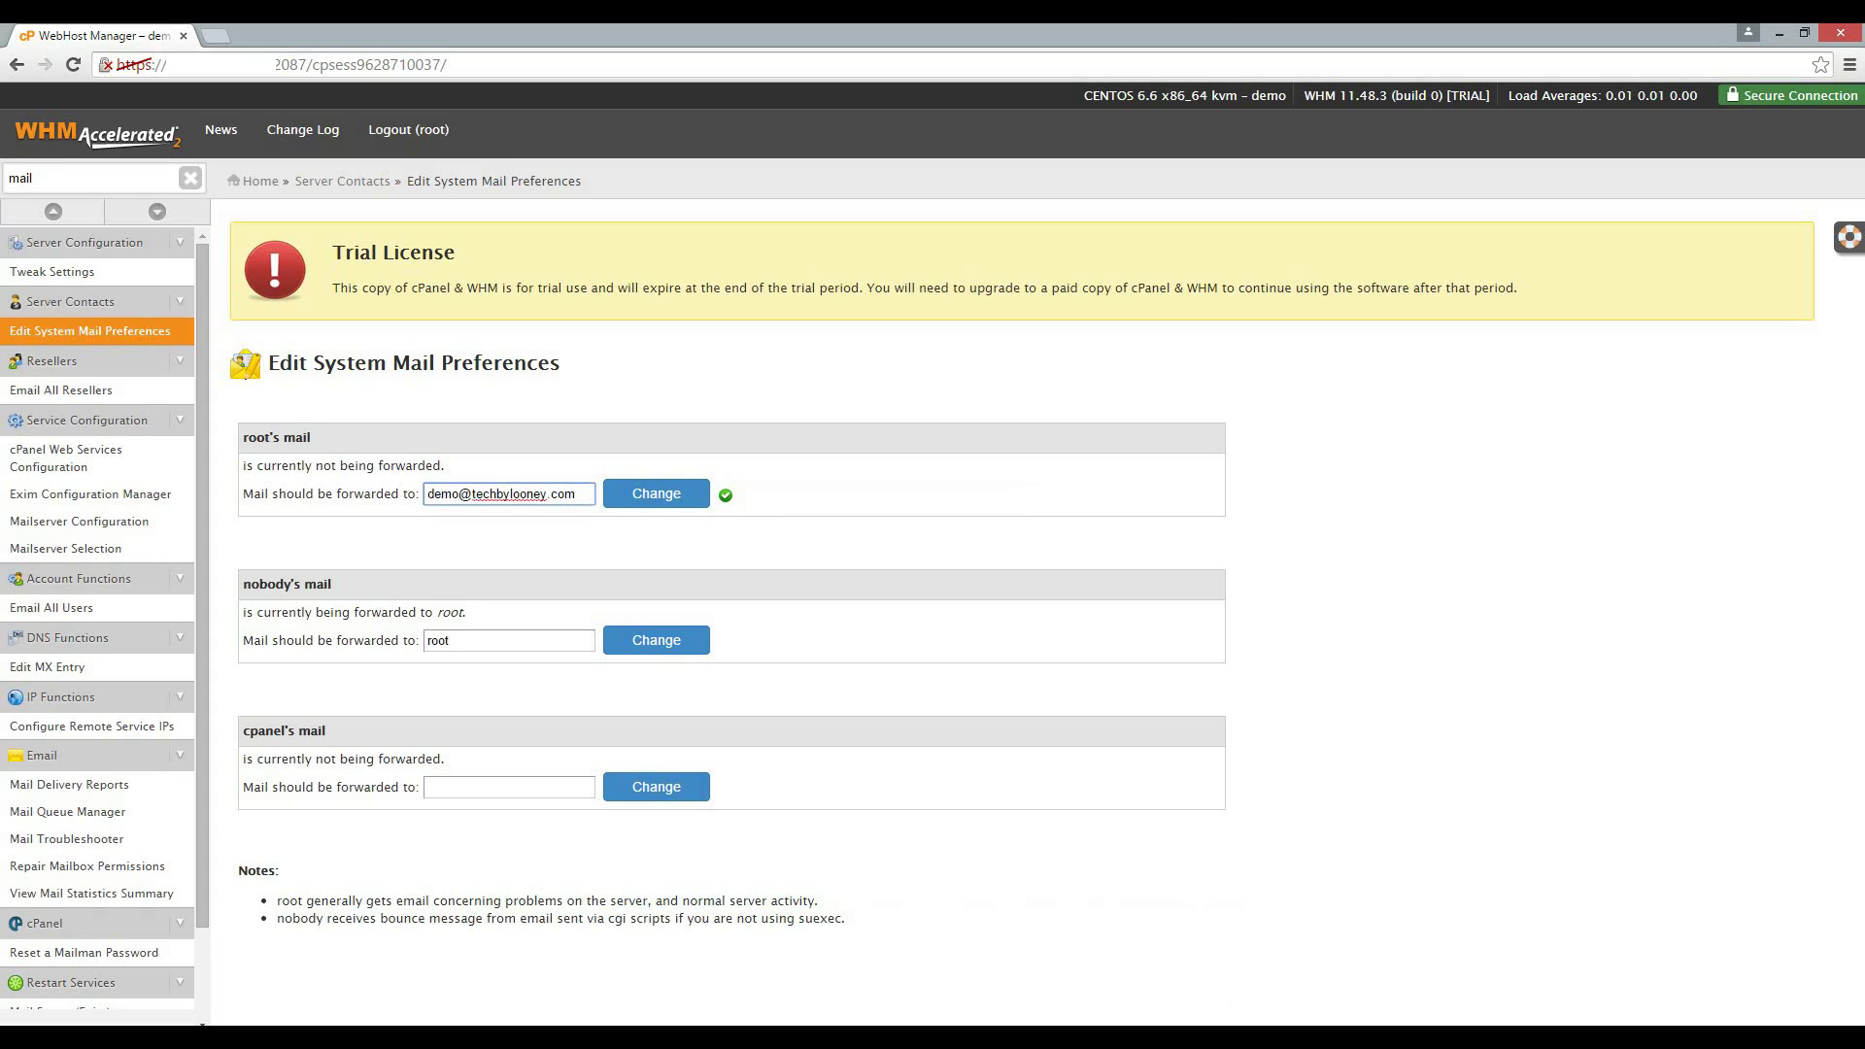
key("Return")
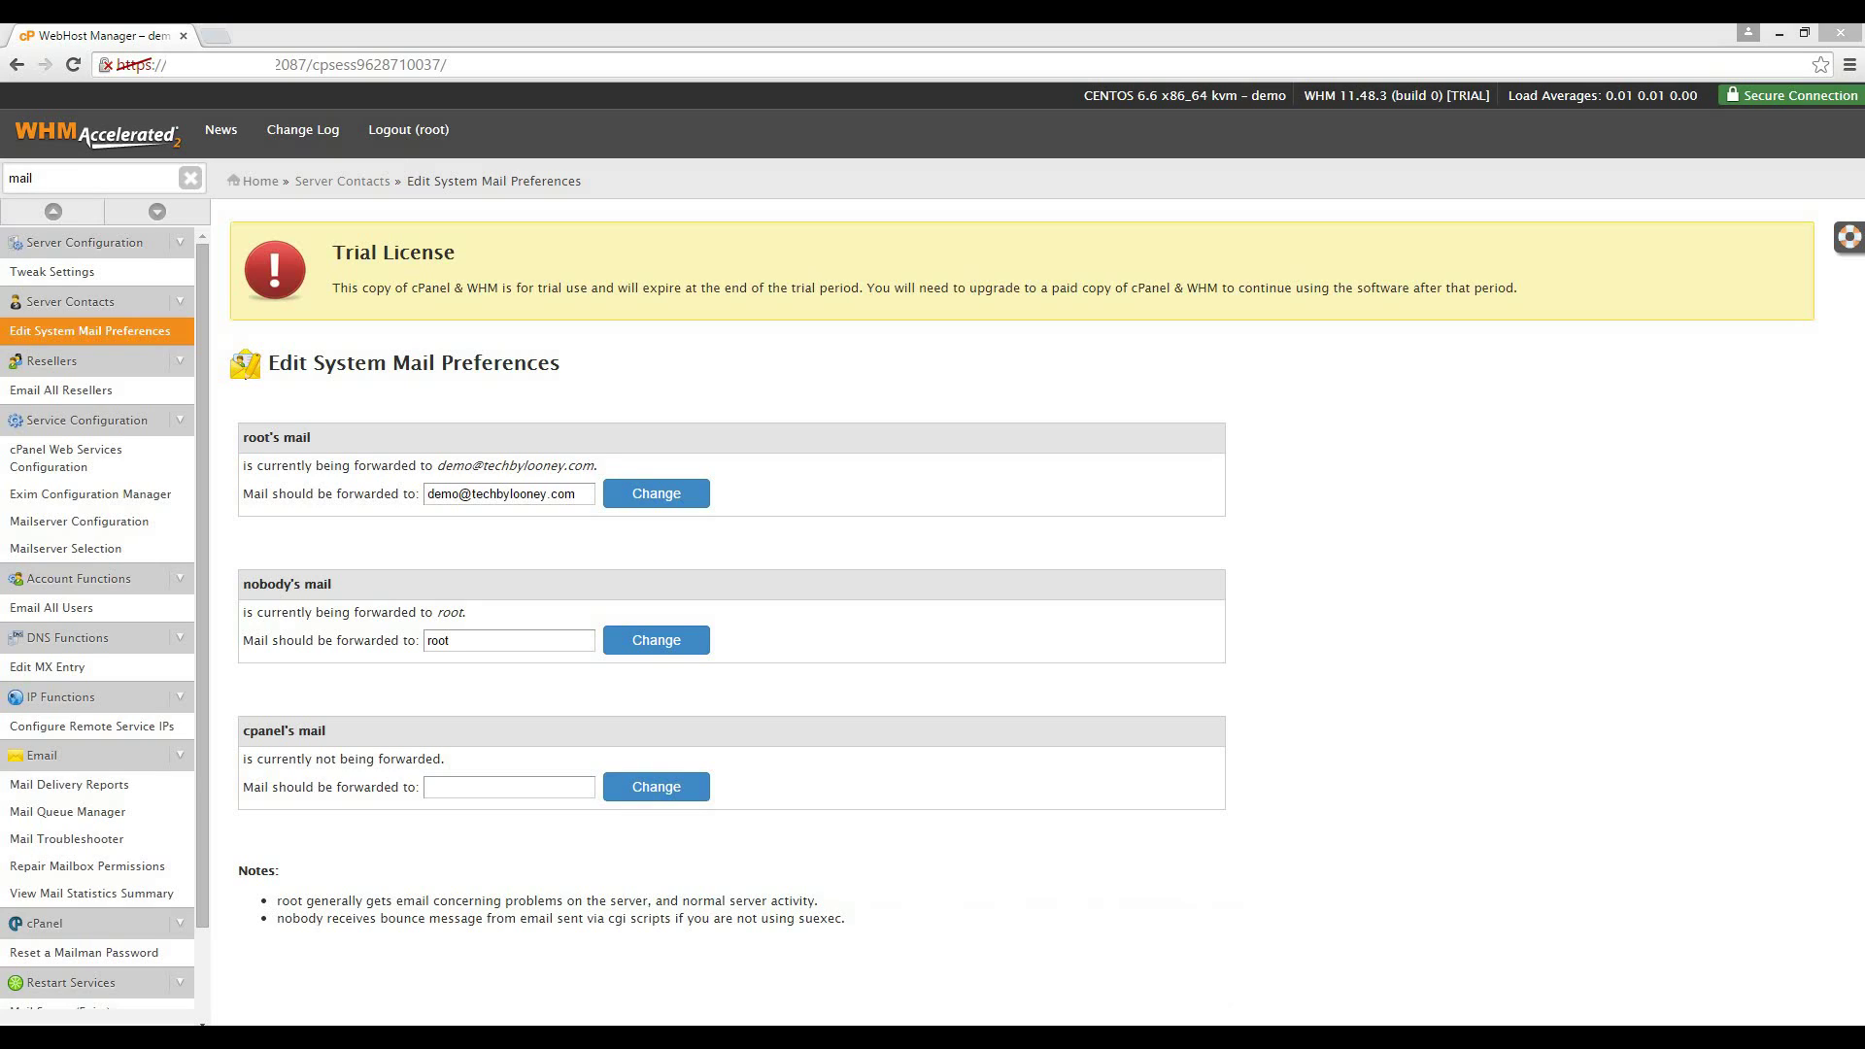
Set cpanel's mail forwarding address to root and apply the change.
left_click(509, 787)
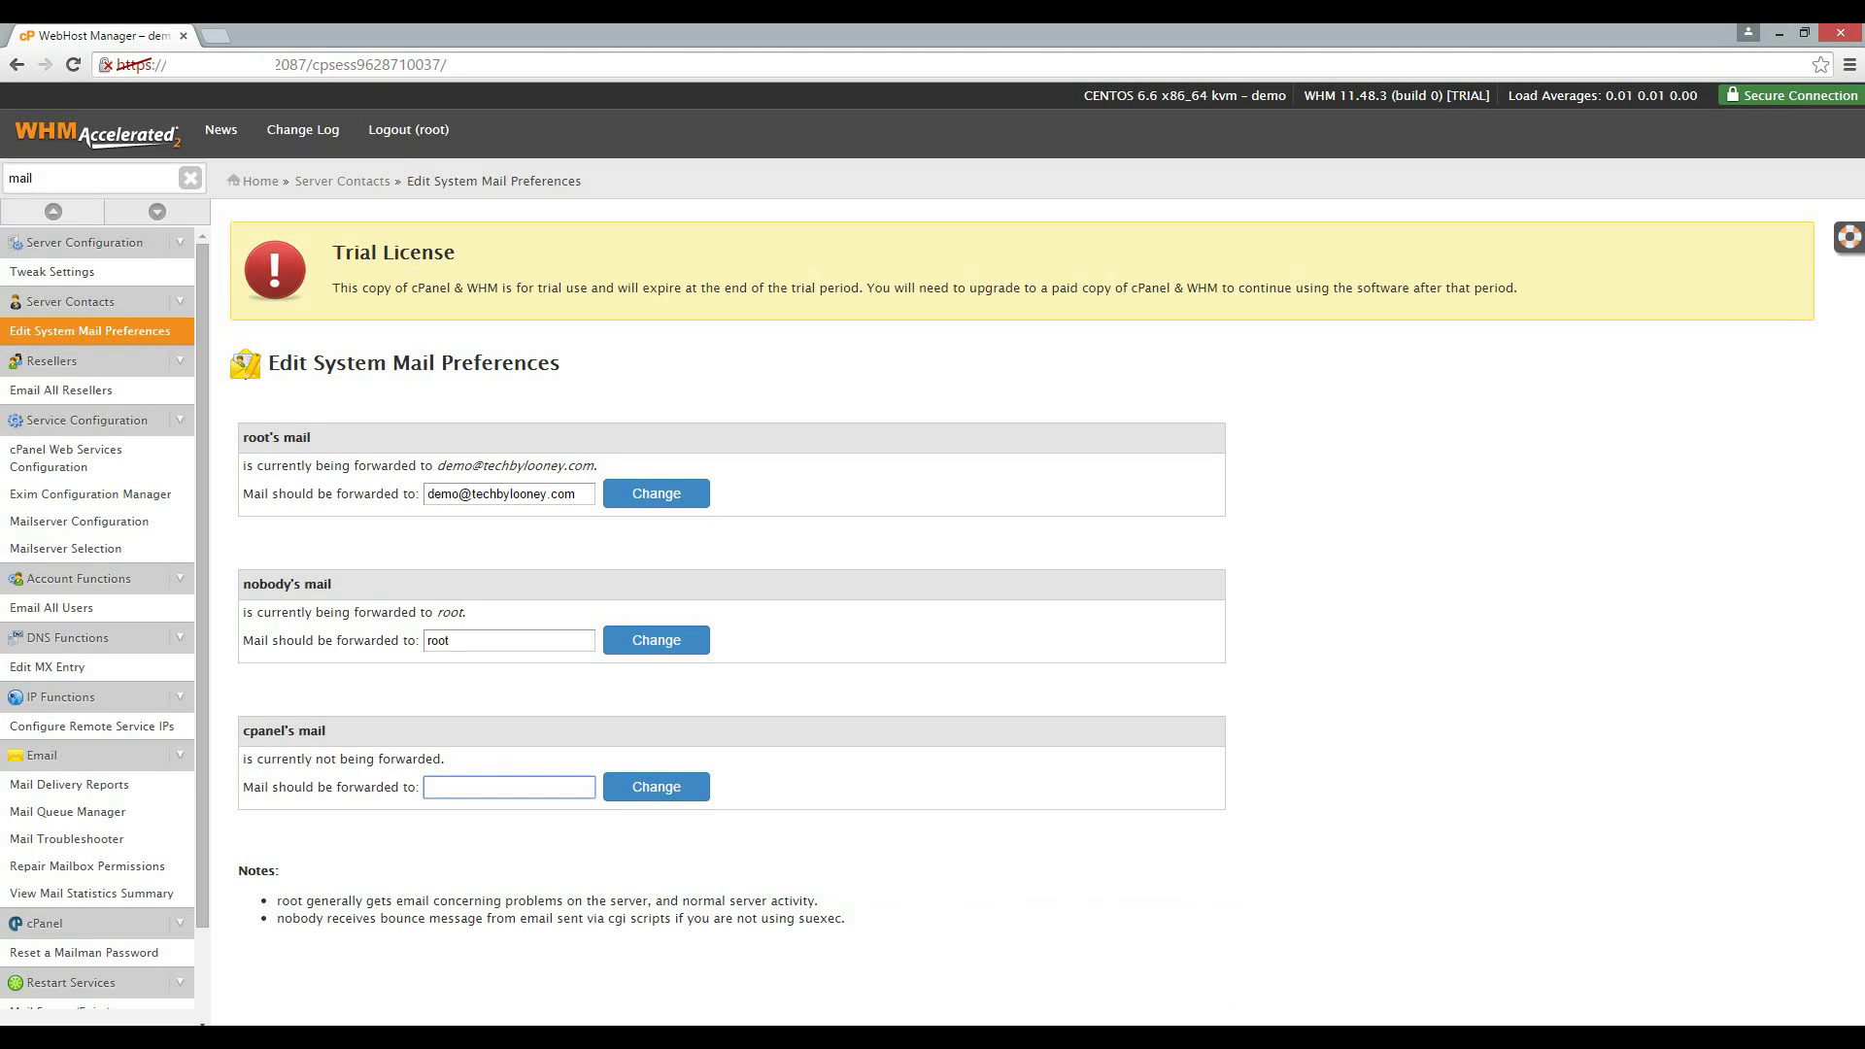
type("root")
left_click(656, 787)
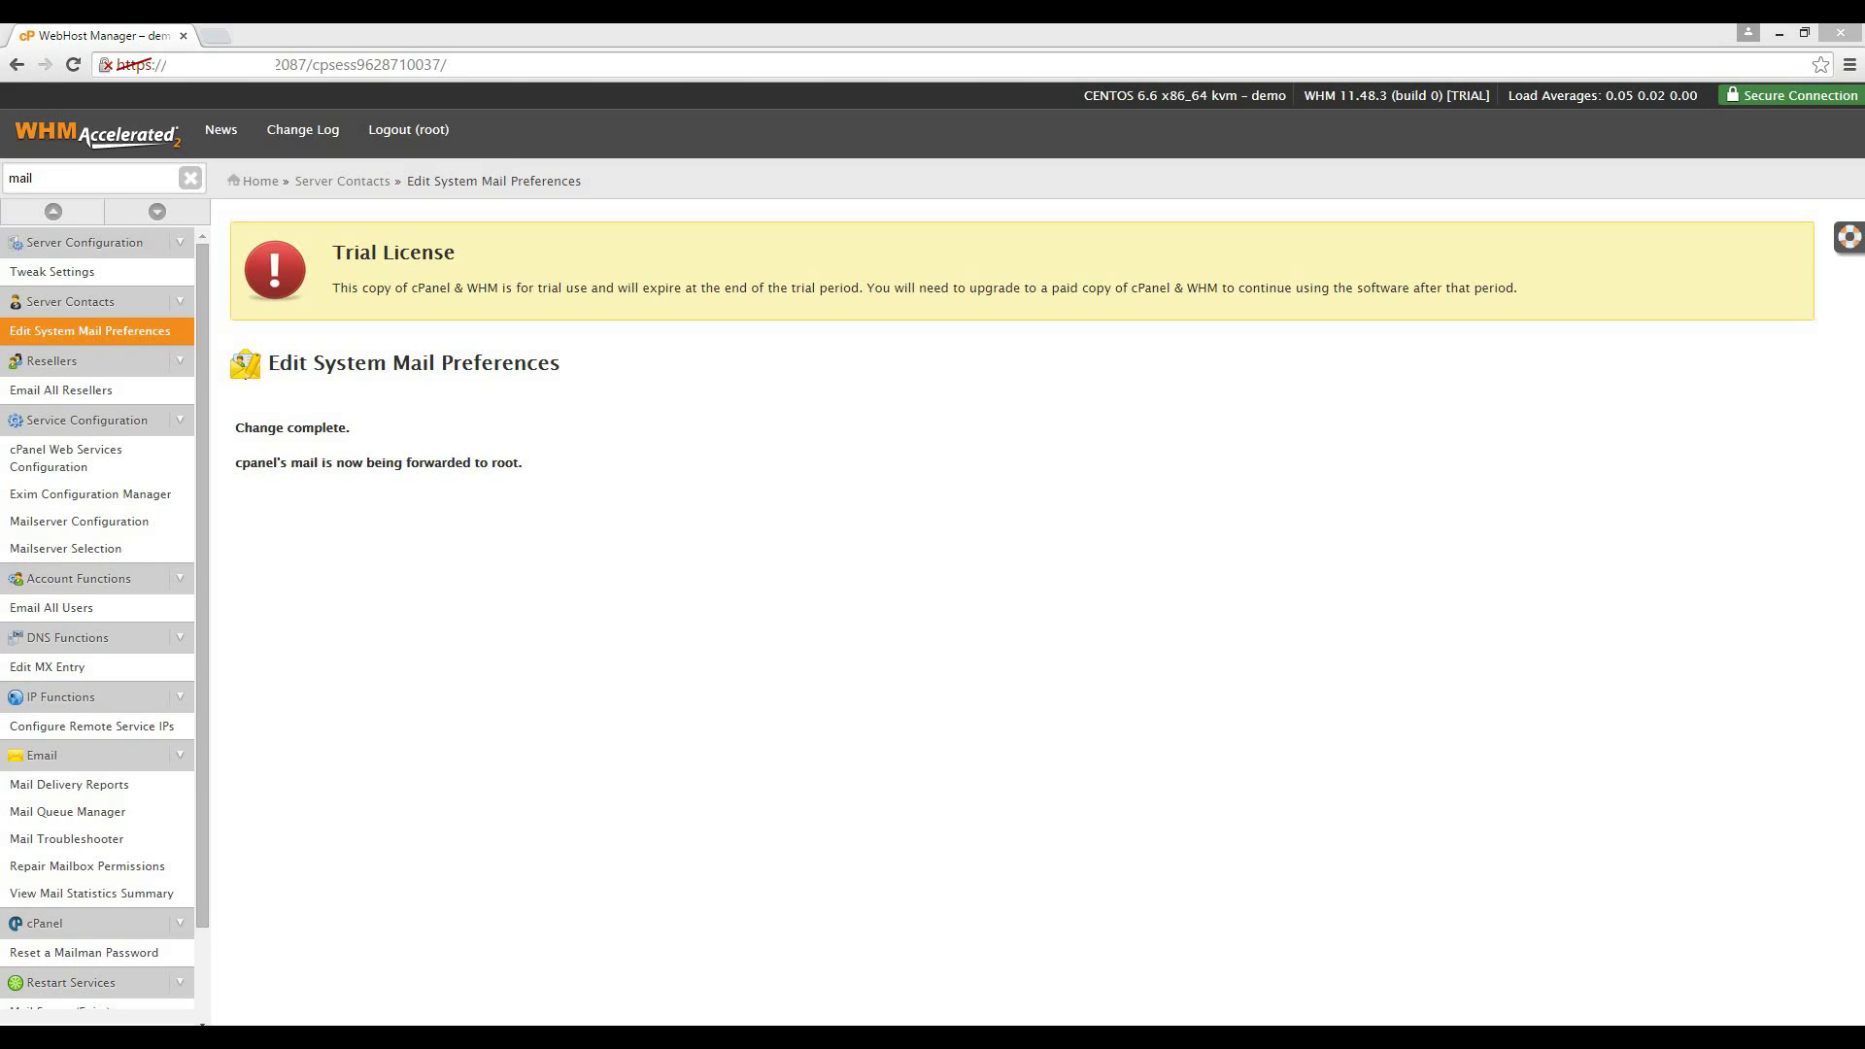
Enable the Password Strength policy in Configure Security Policies and save.
left_click_drag(40, 178, 5, 179)
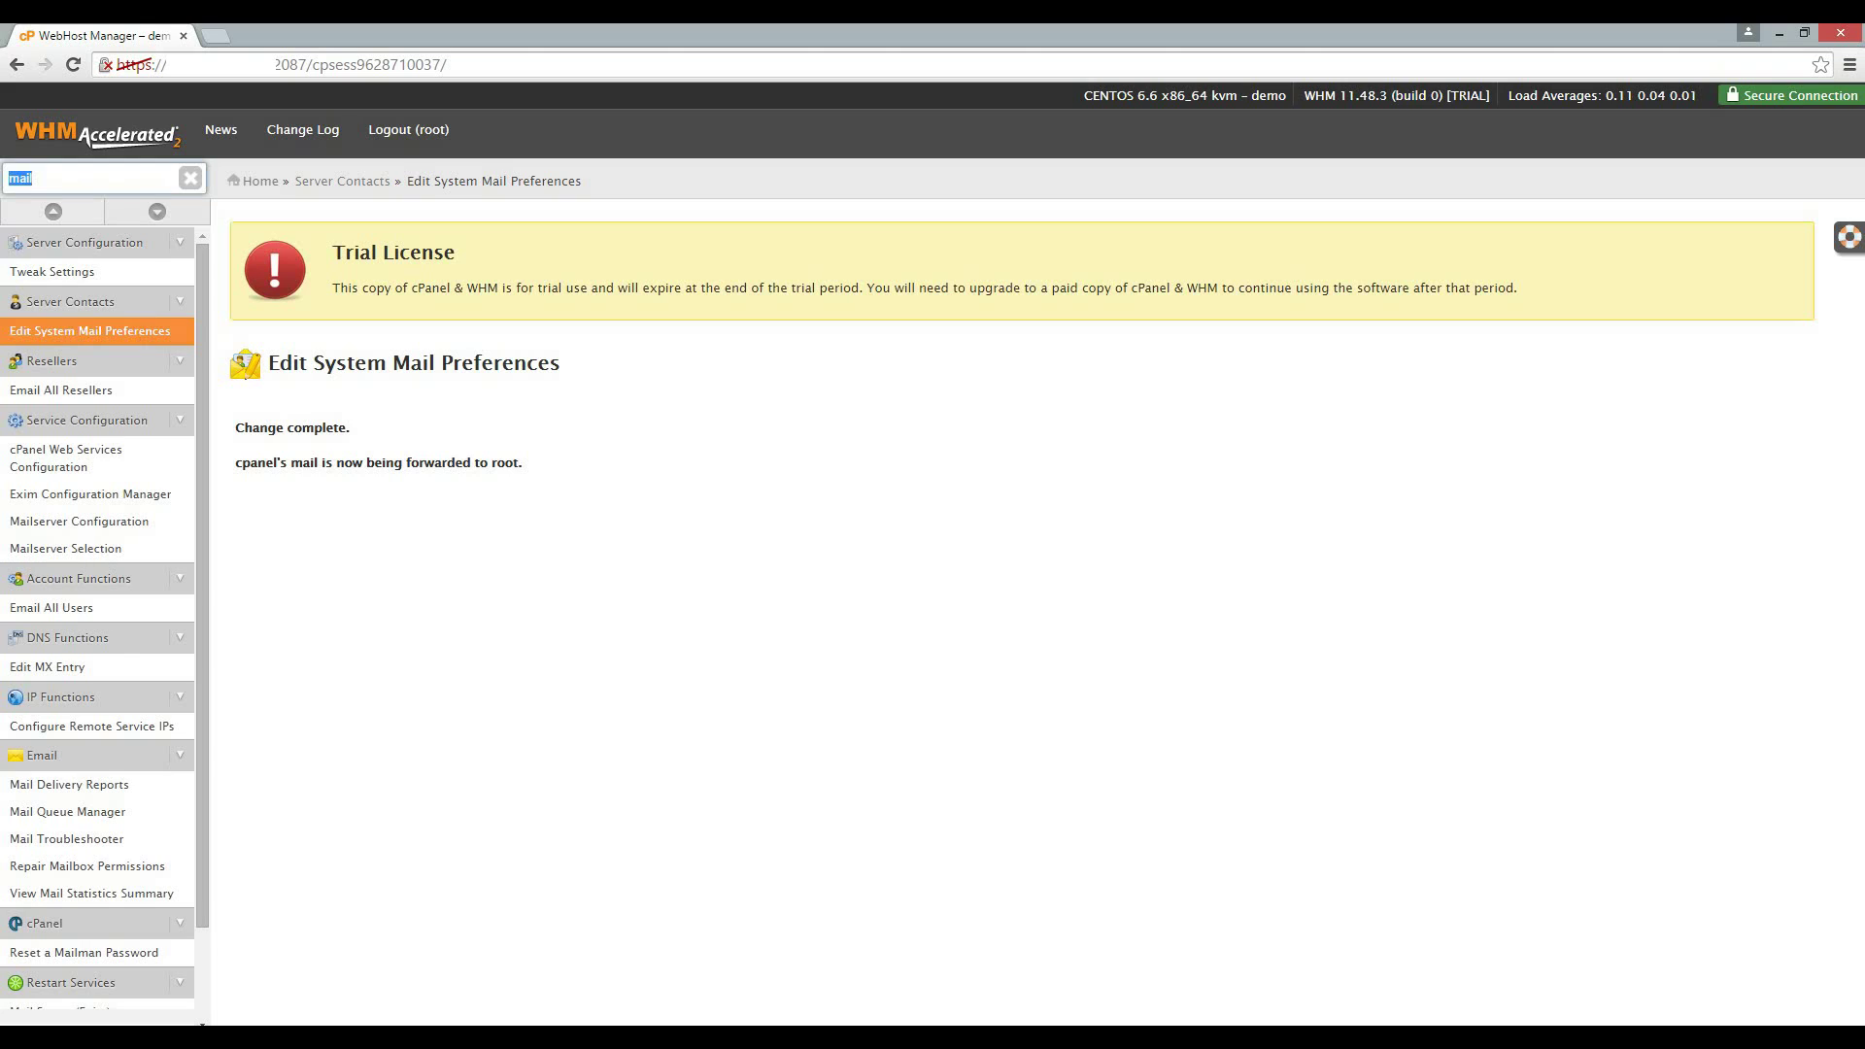
type("polic")
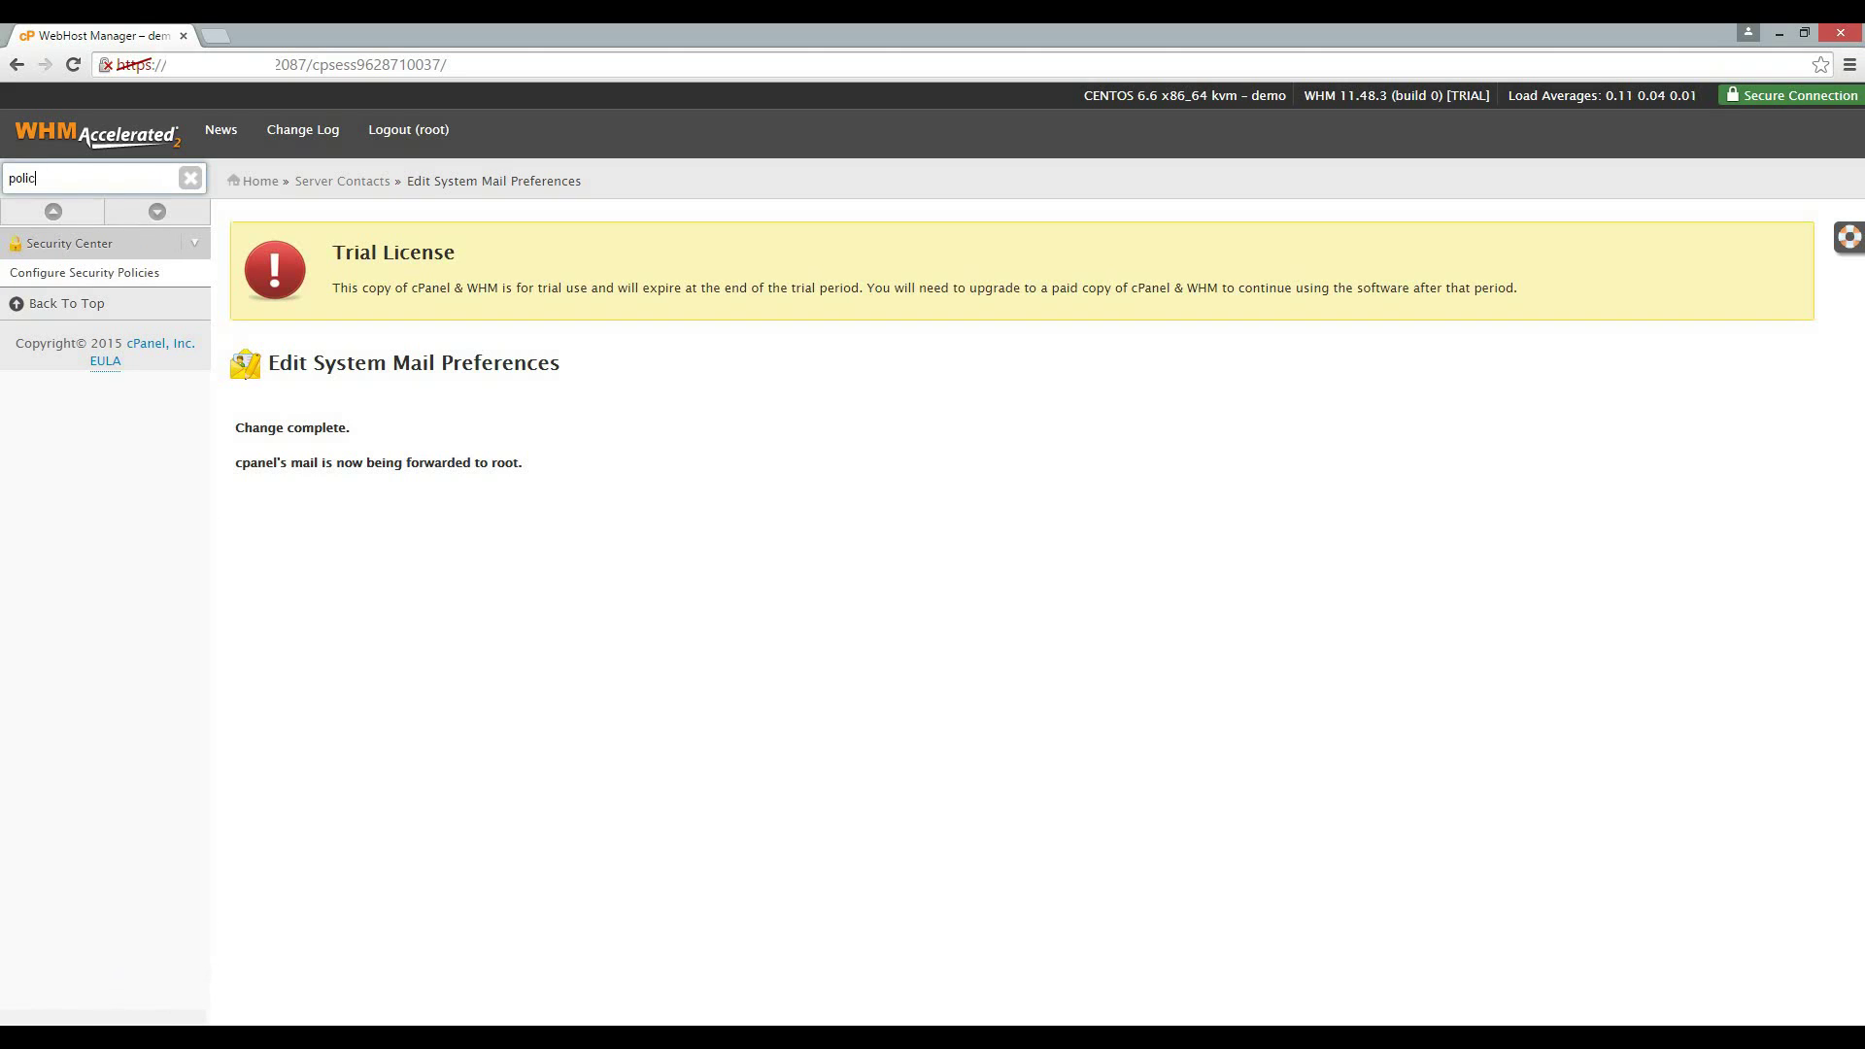
left_click(83, 273)
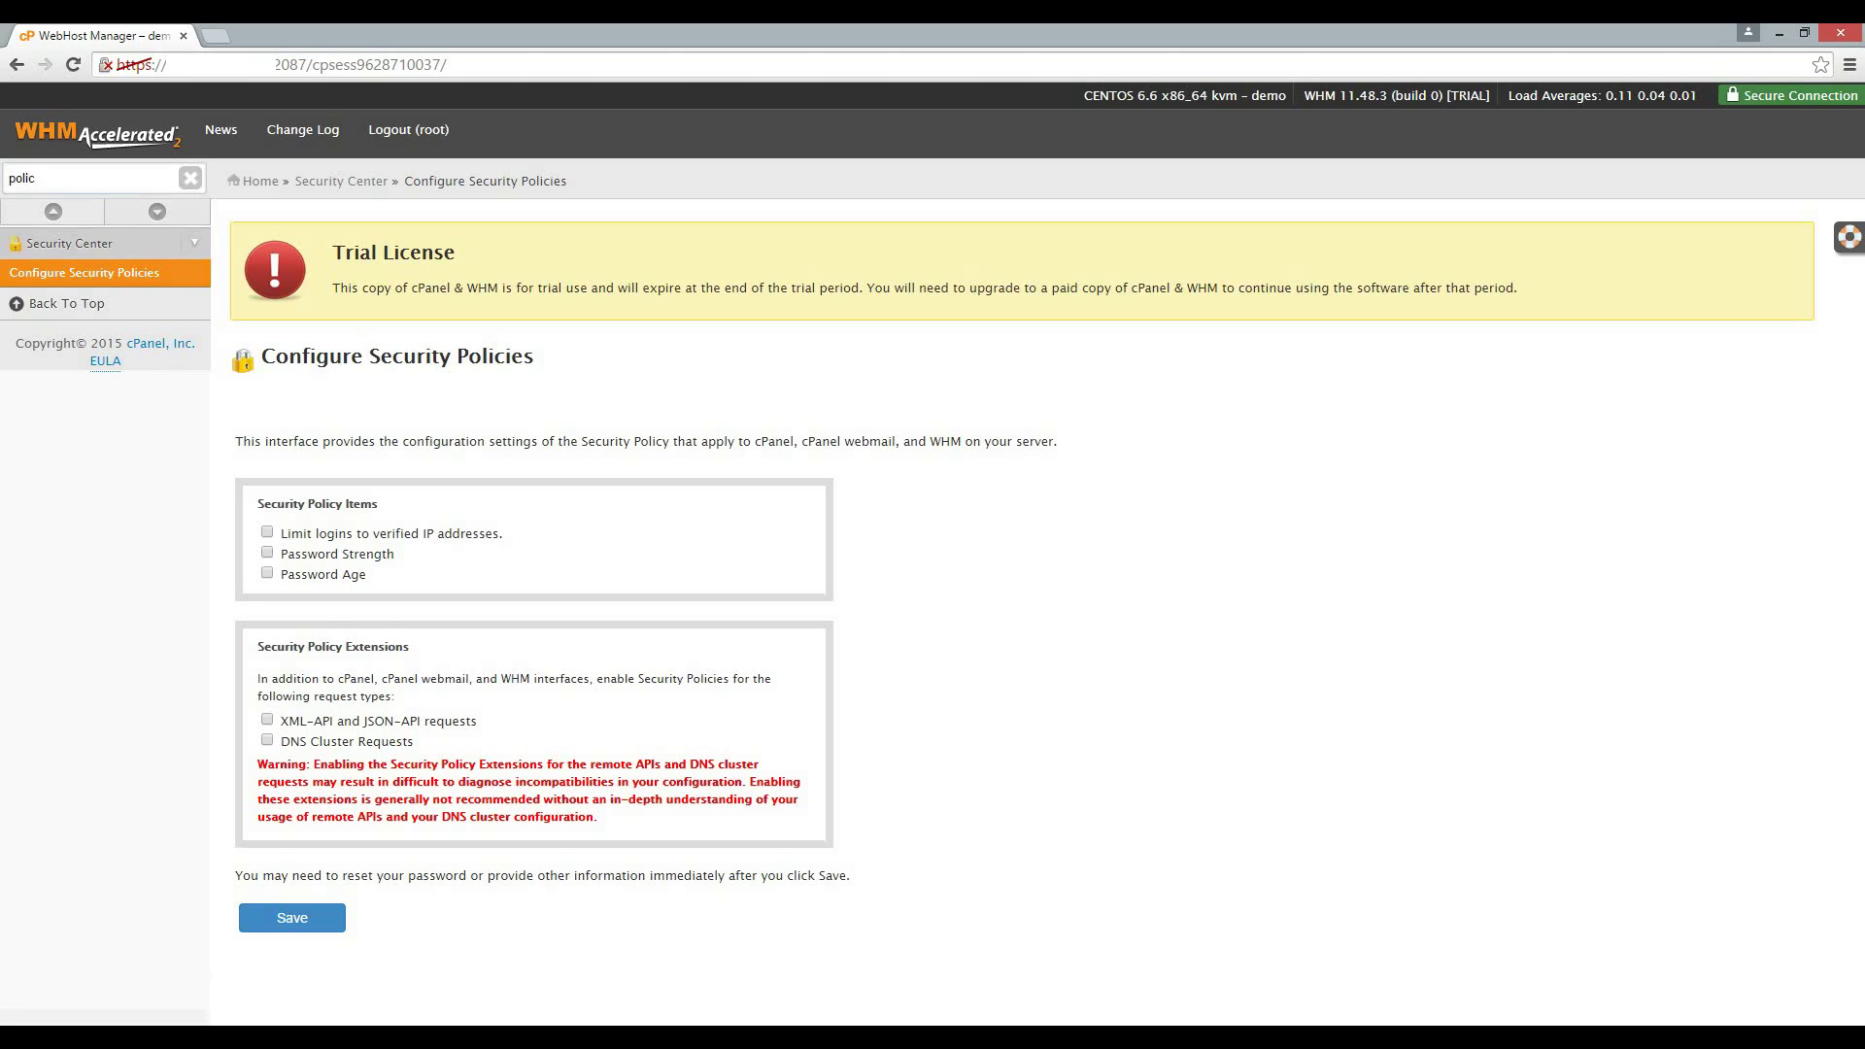
left_click(267, 553)
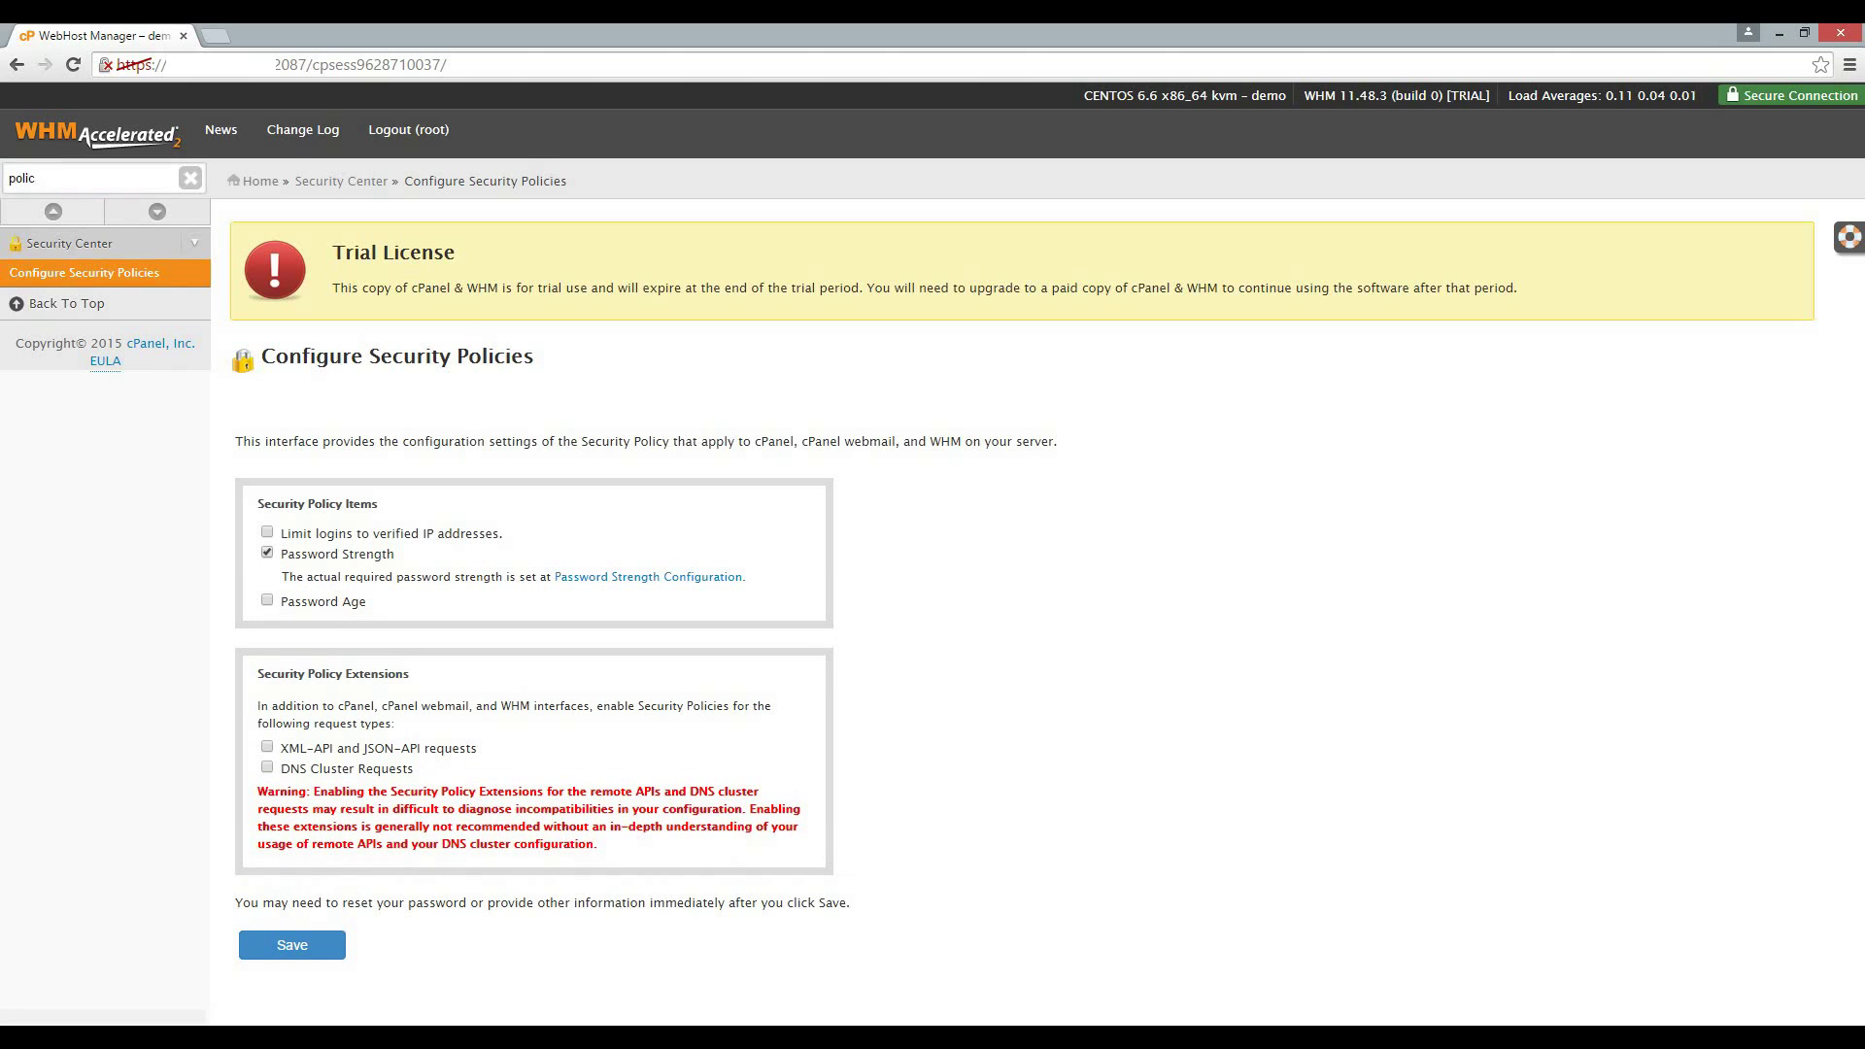
left_click(293, 946)
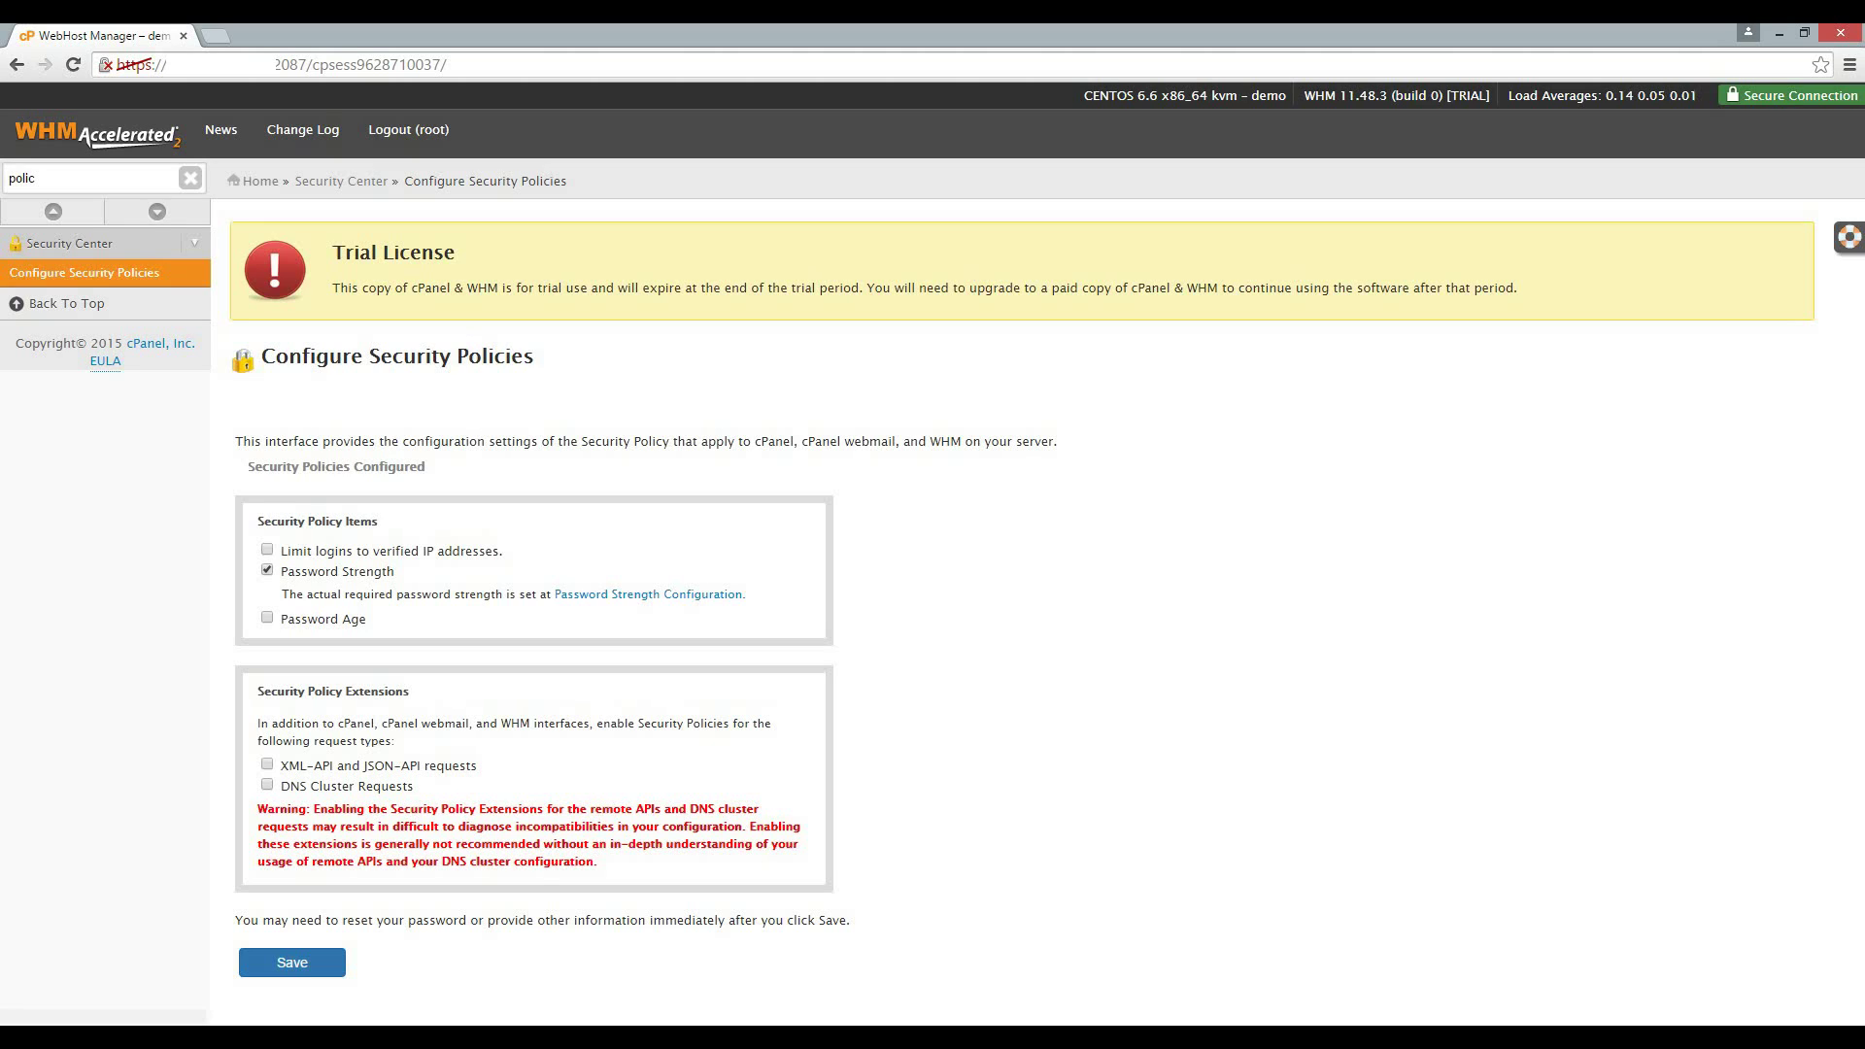
Set Default Required Password Strength to 80 in Password Strength Configuration and save.
double_click(31, 179)
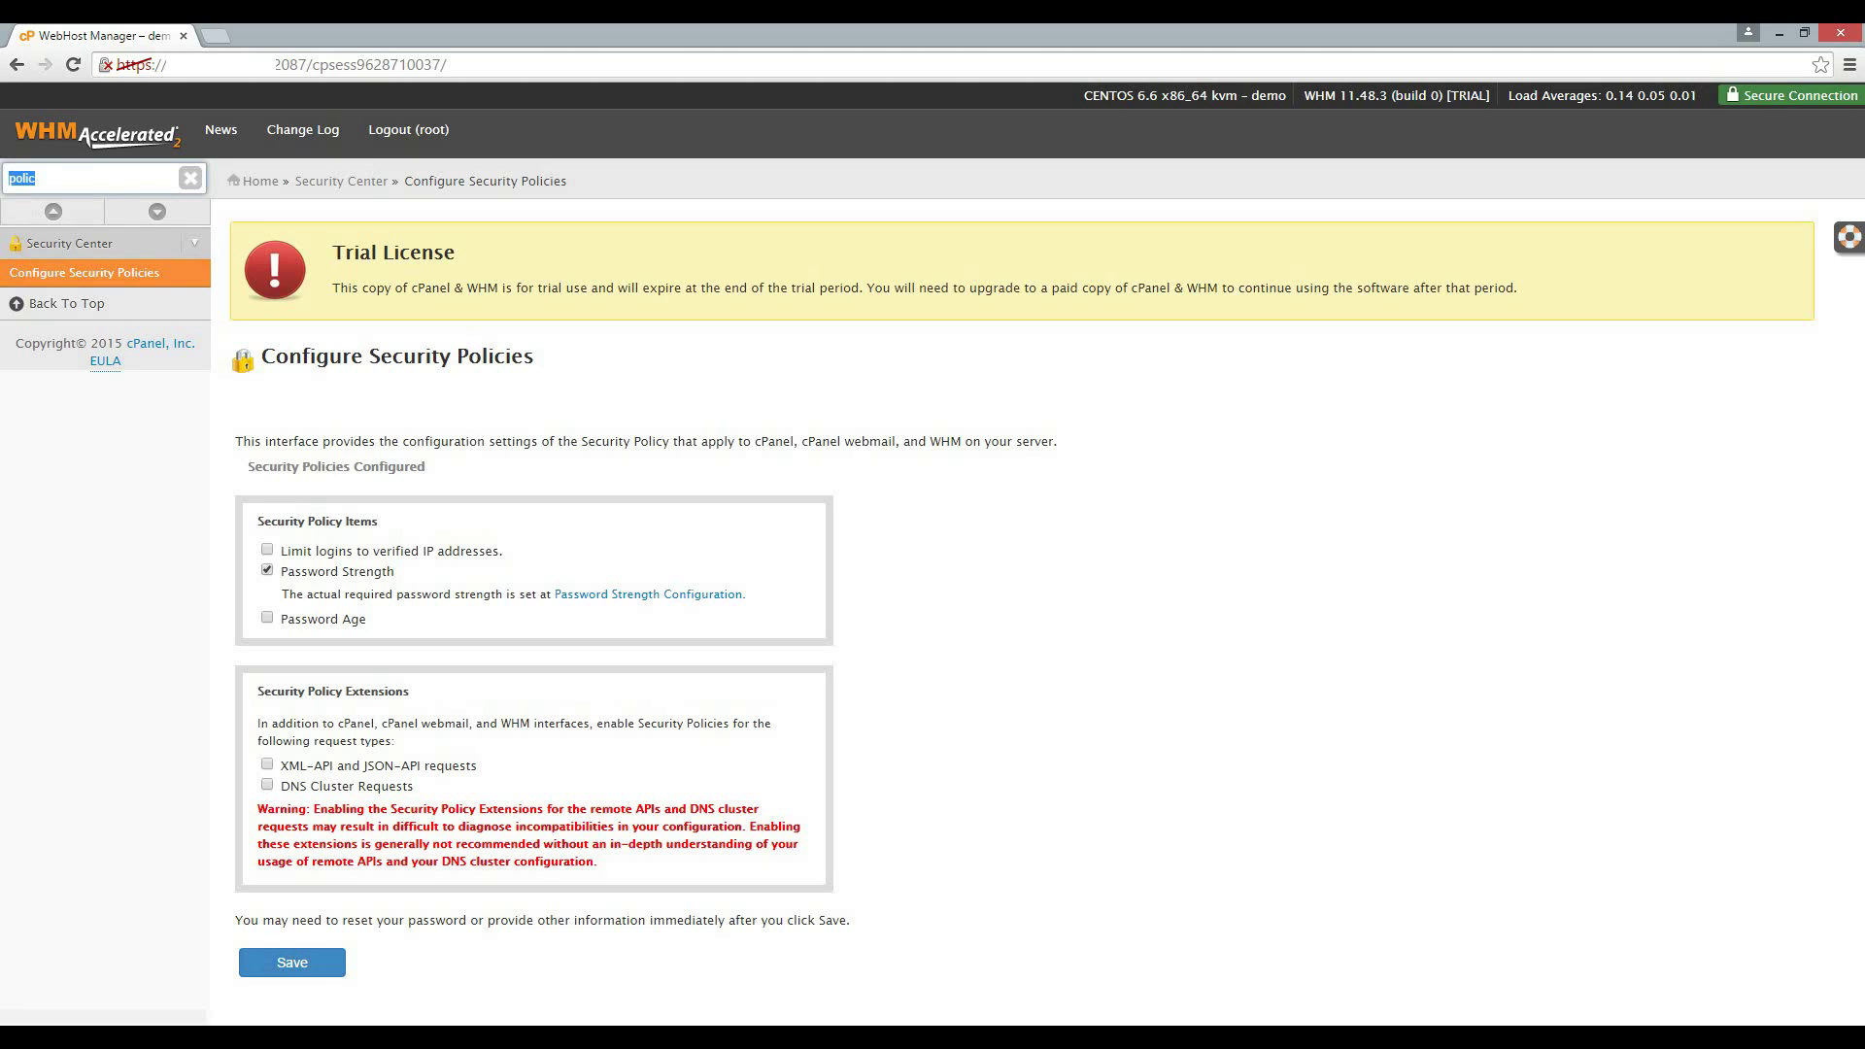
type("stren")
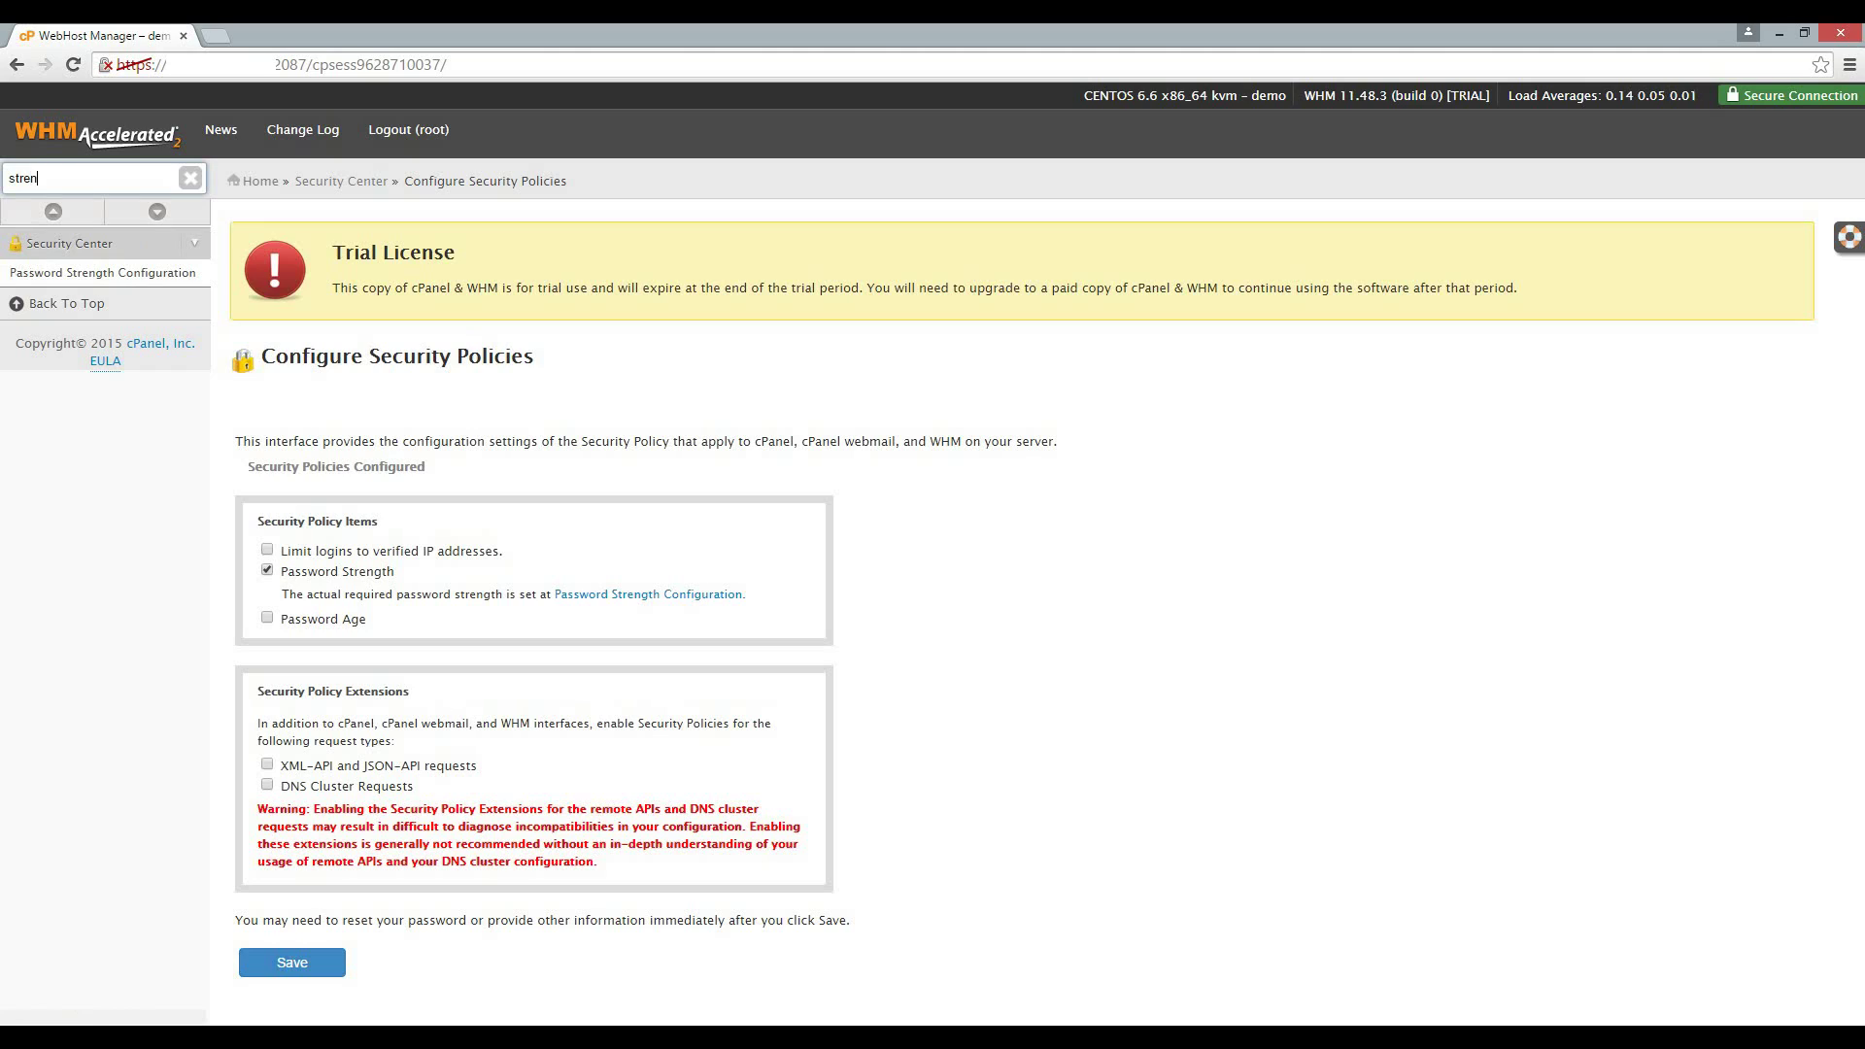
key("Return")
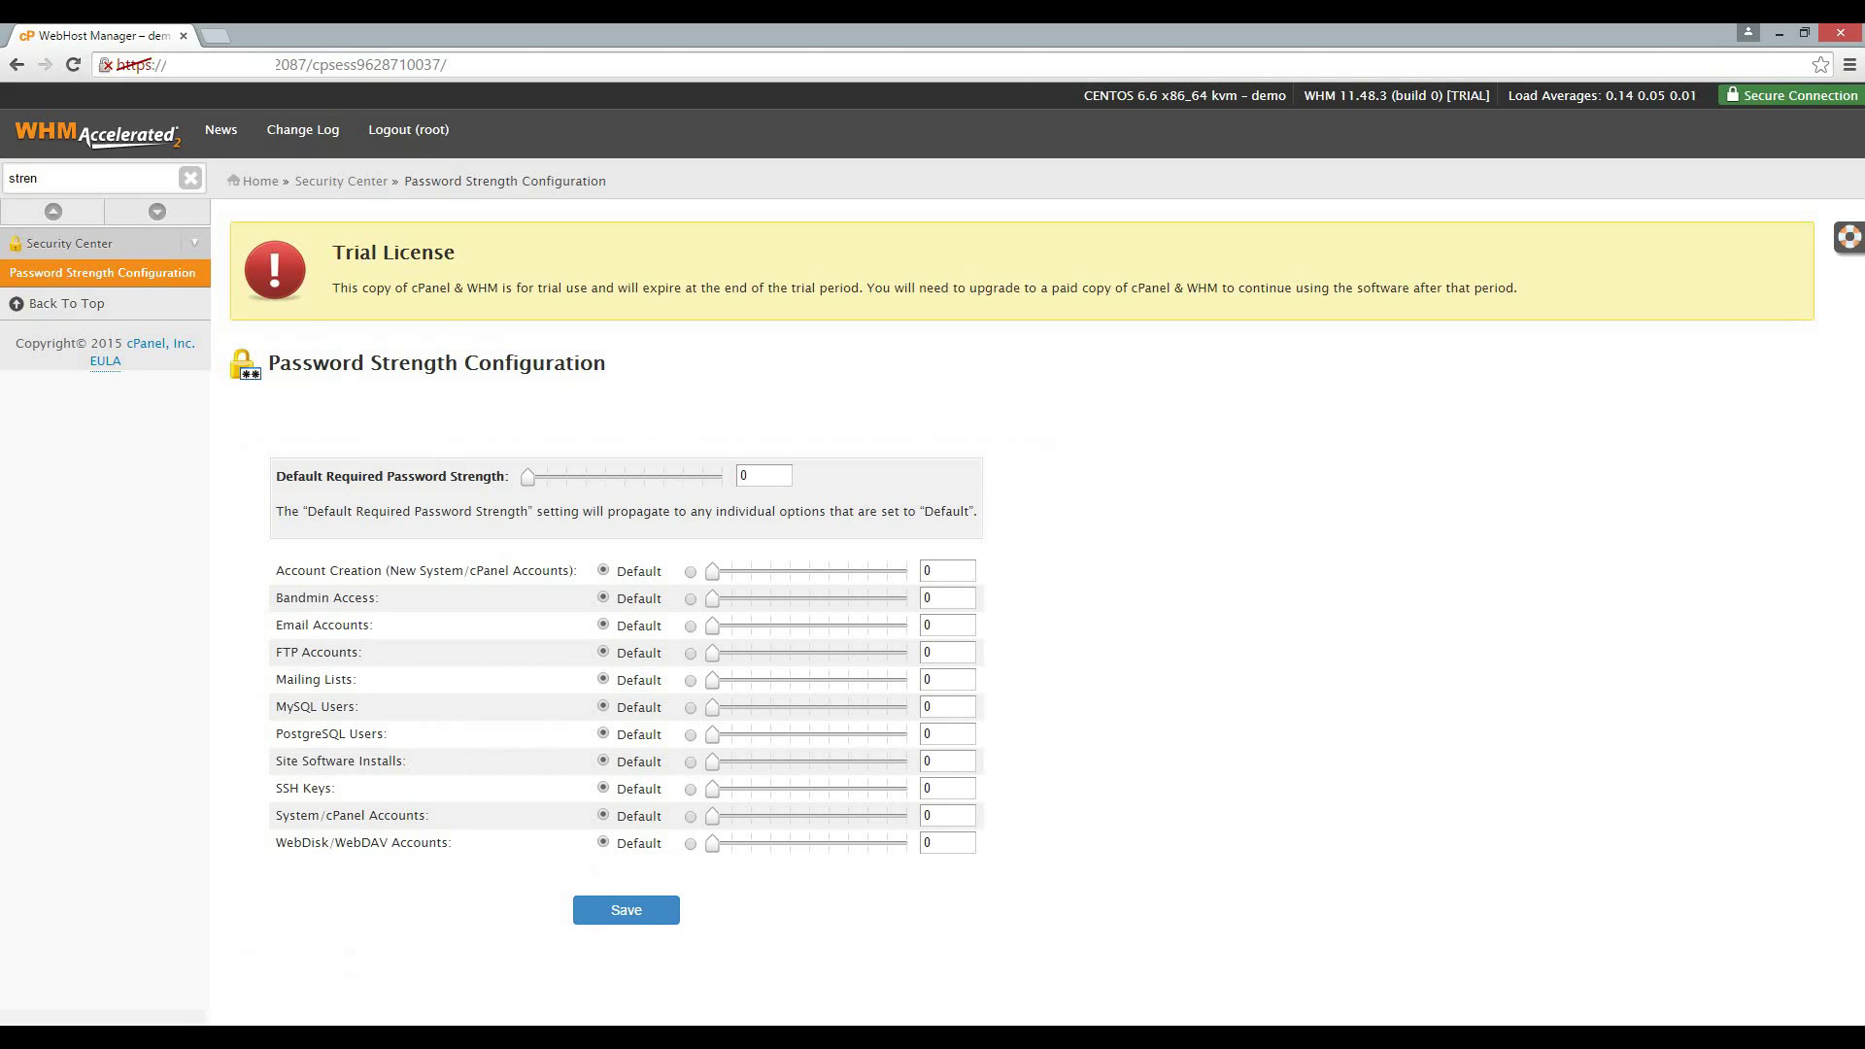
left_click_drag(528, 477, 683, 477)
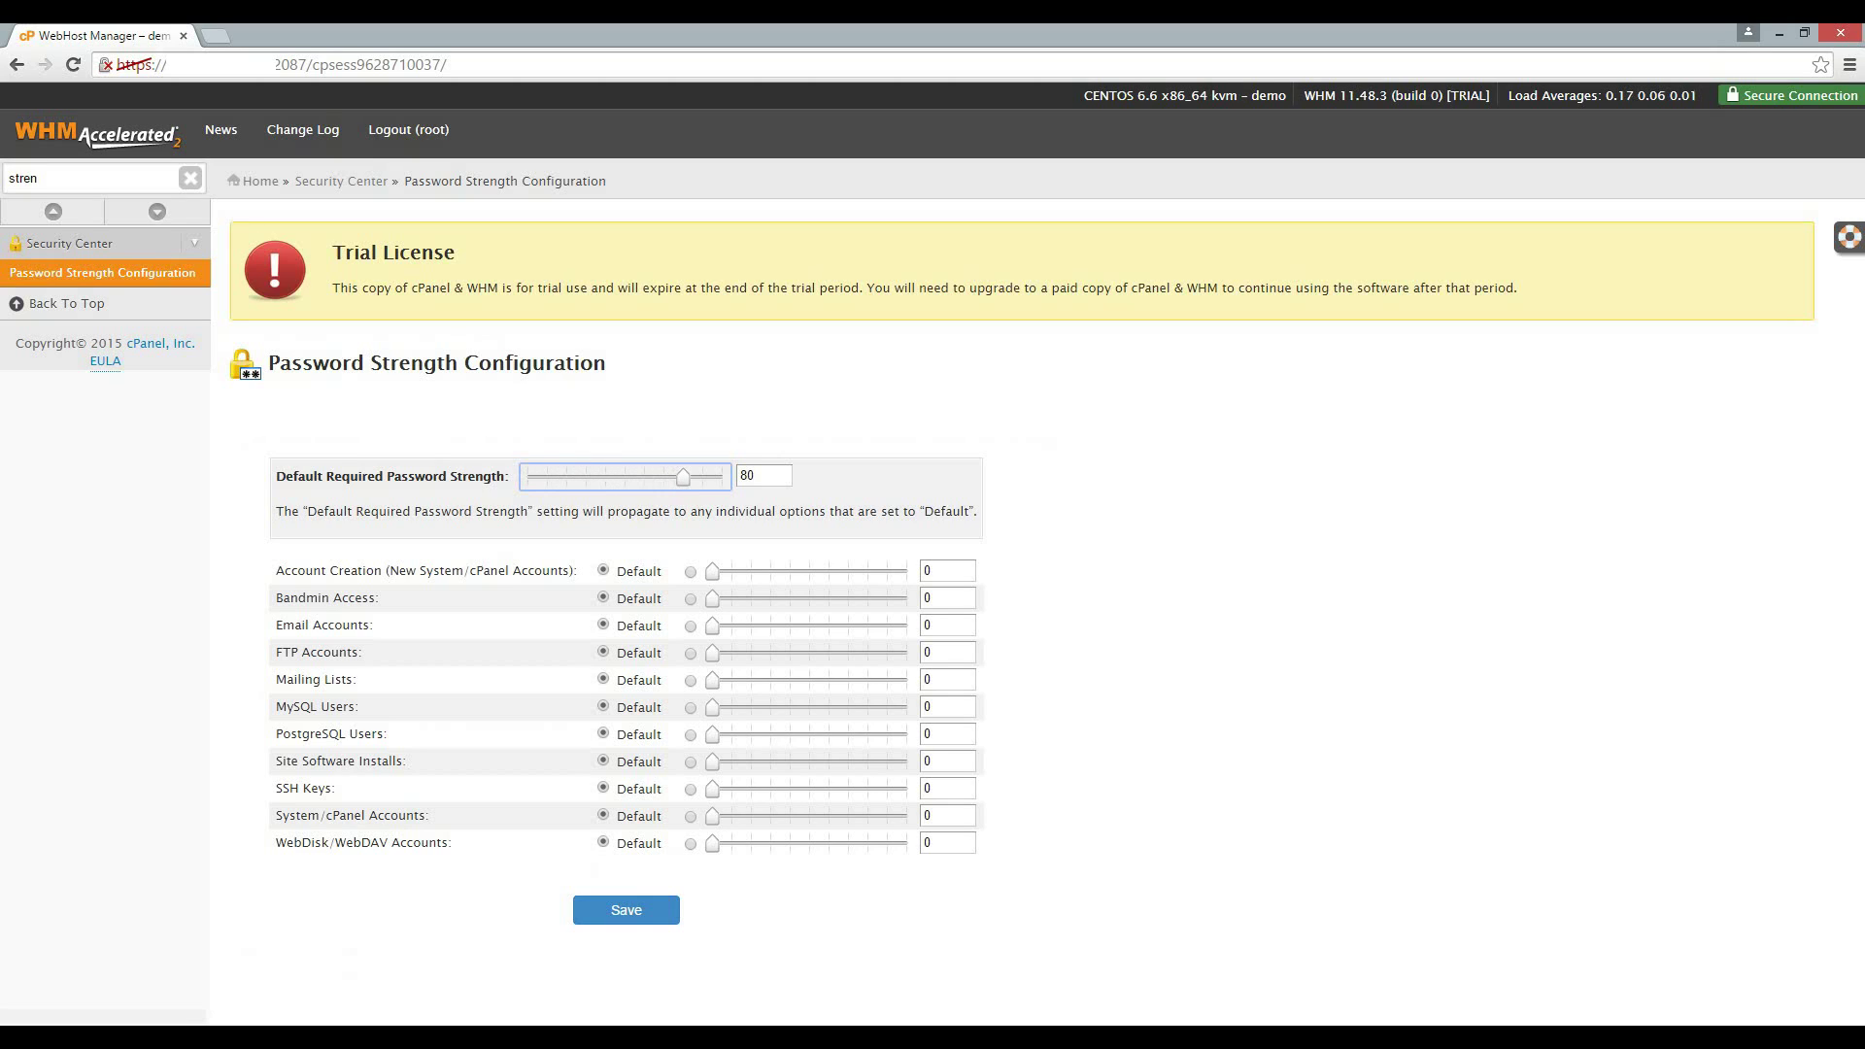
left_click(626, 909)
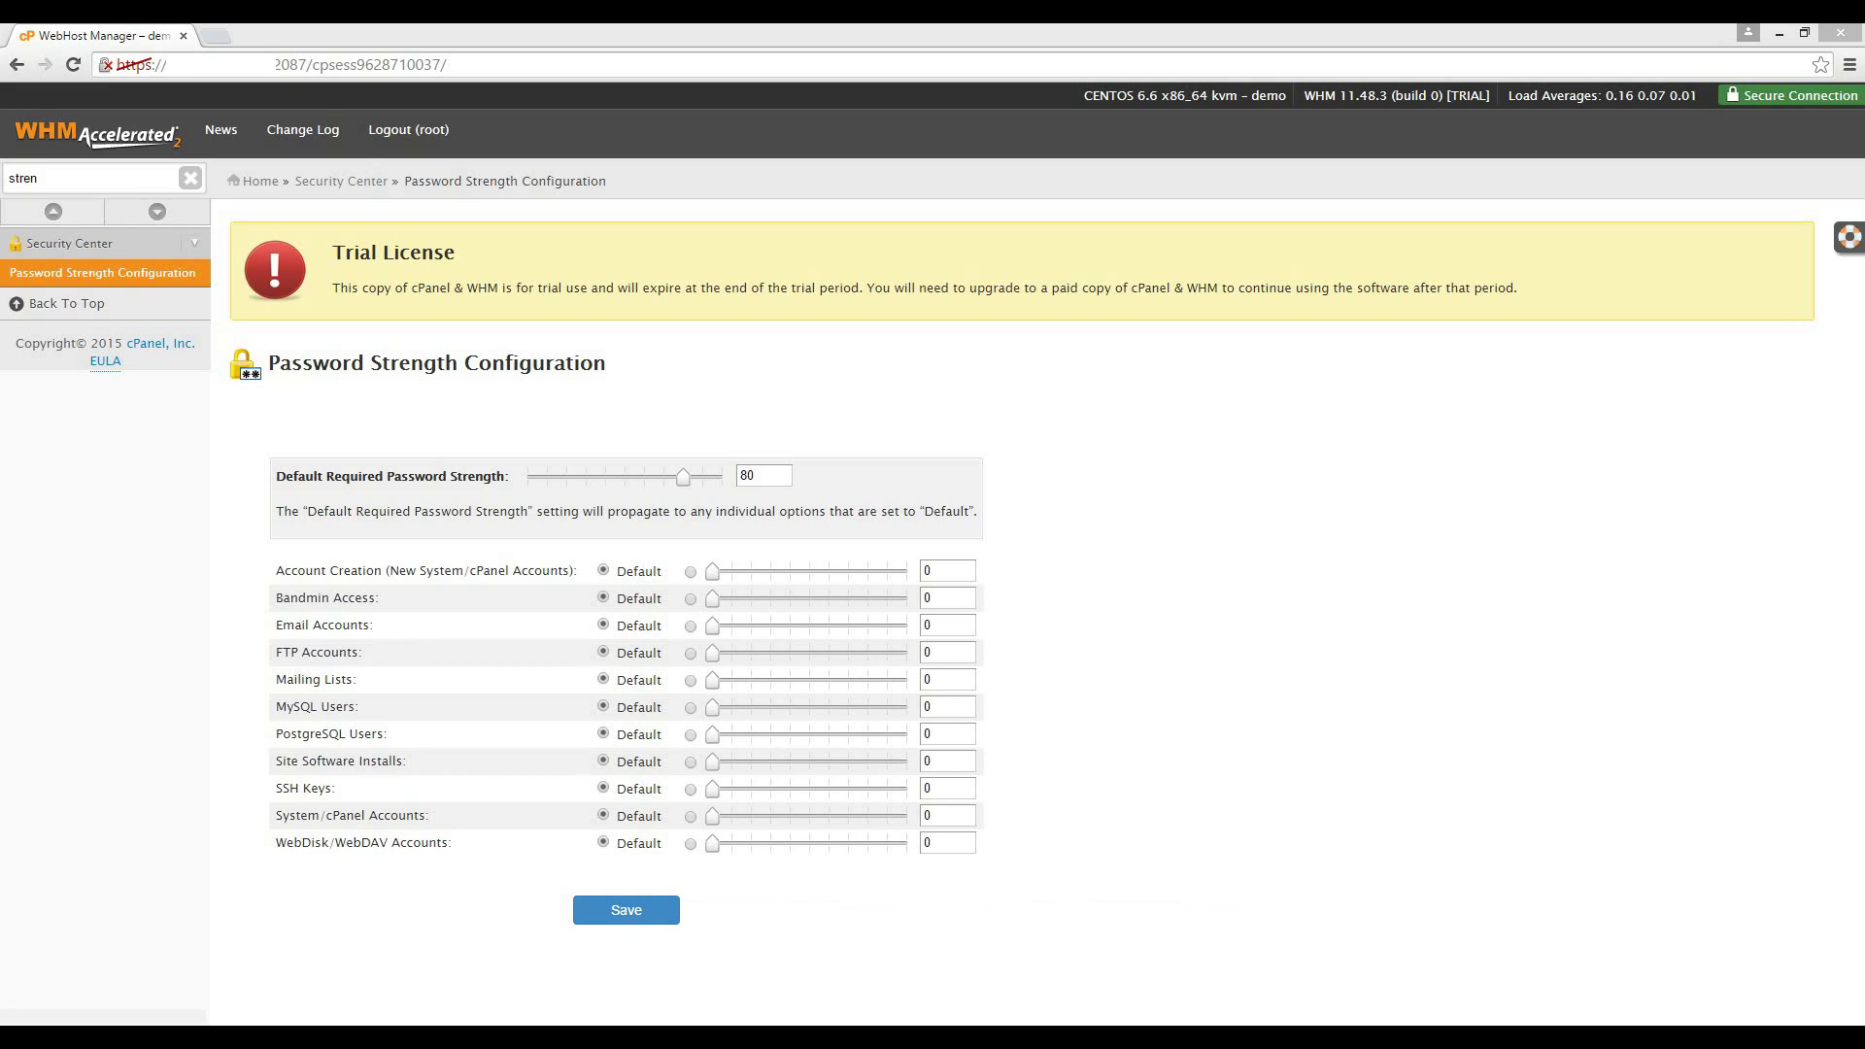
Open cPHulk Brute Force Protection and review its enabled status and configuration settings.
double_click(24, 179)
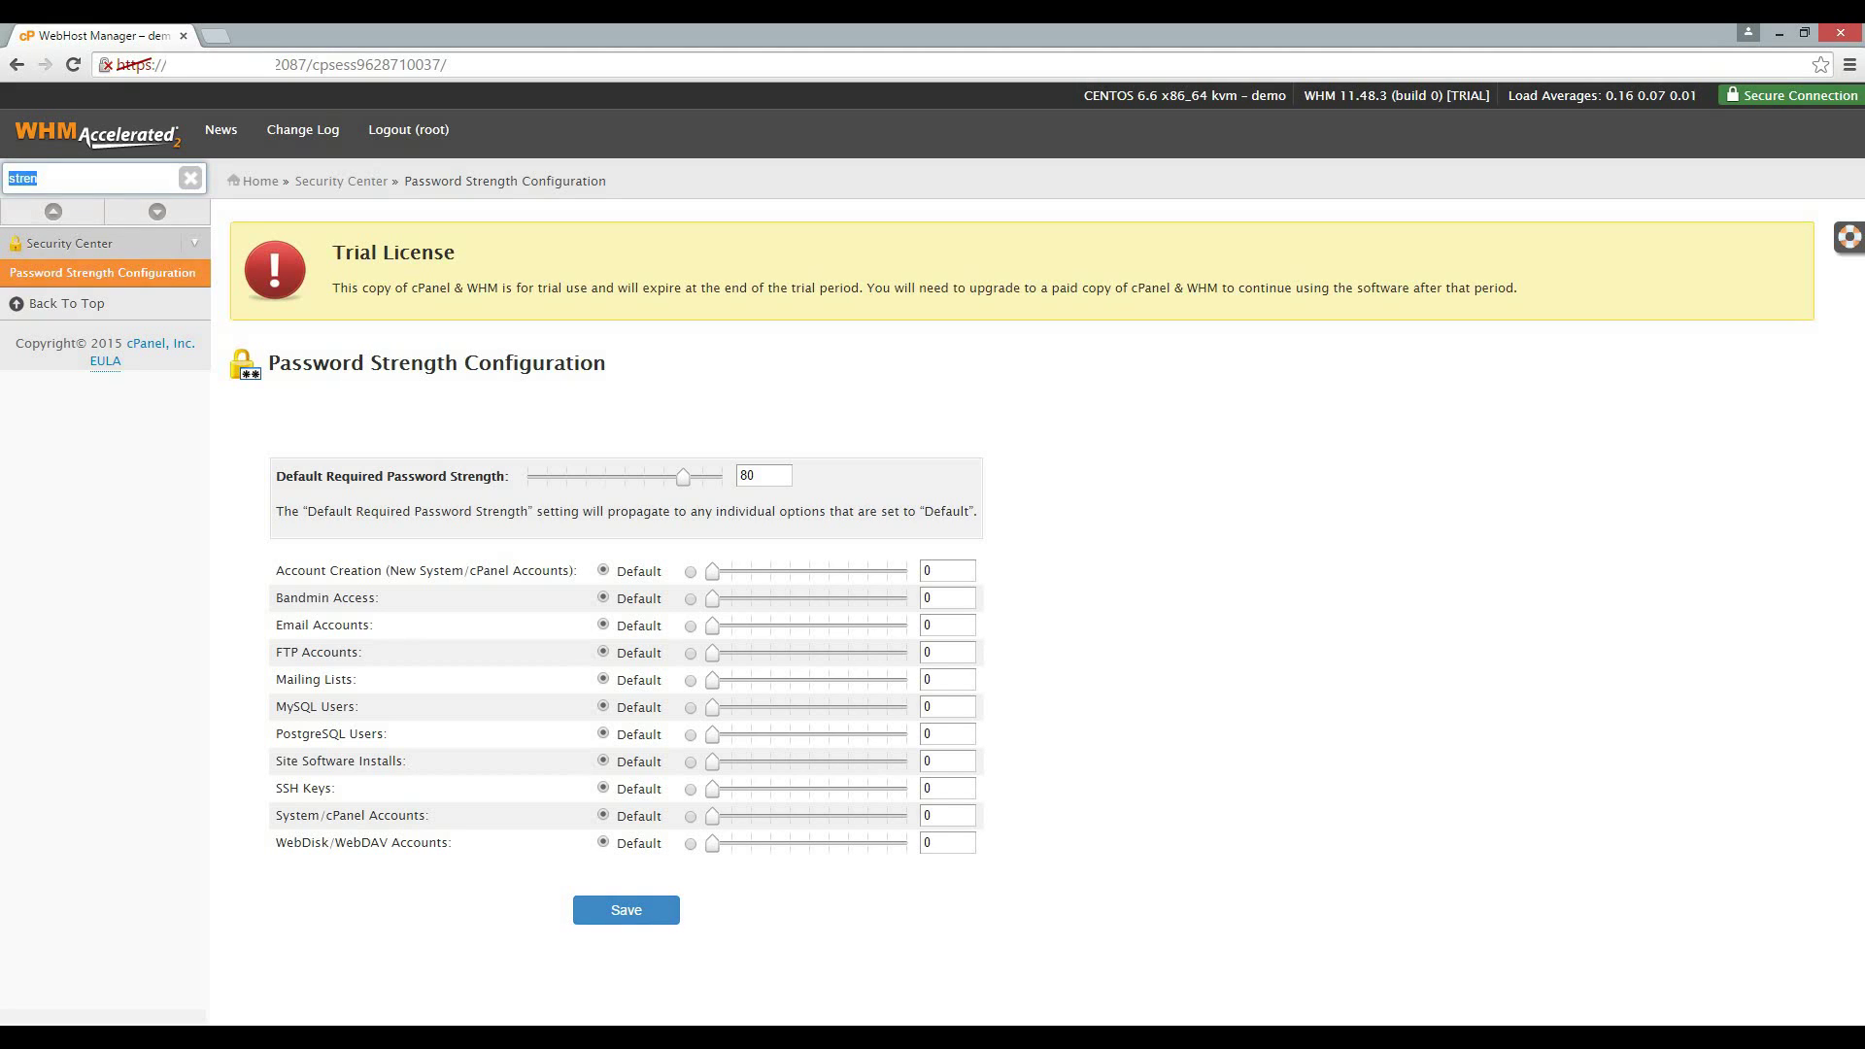
type("brute")
key("Return")
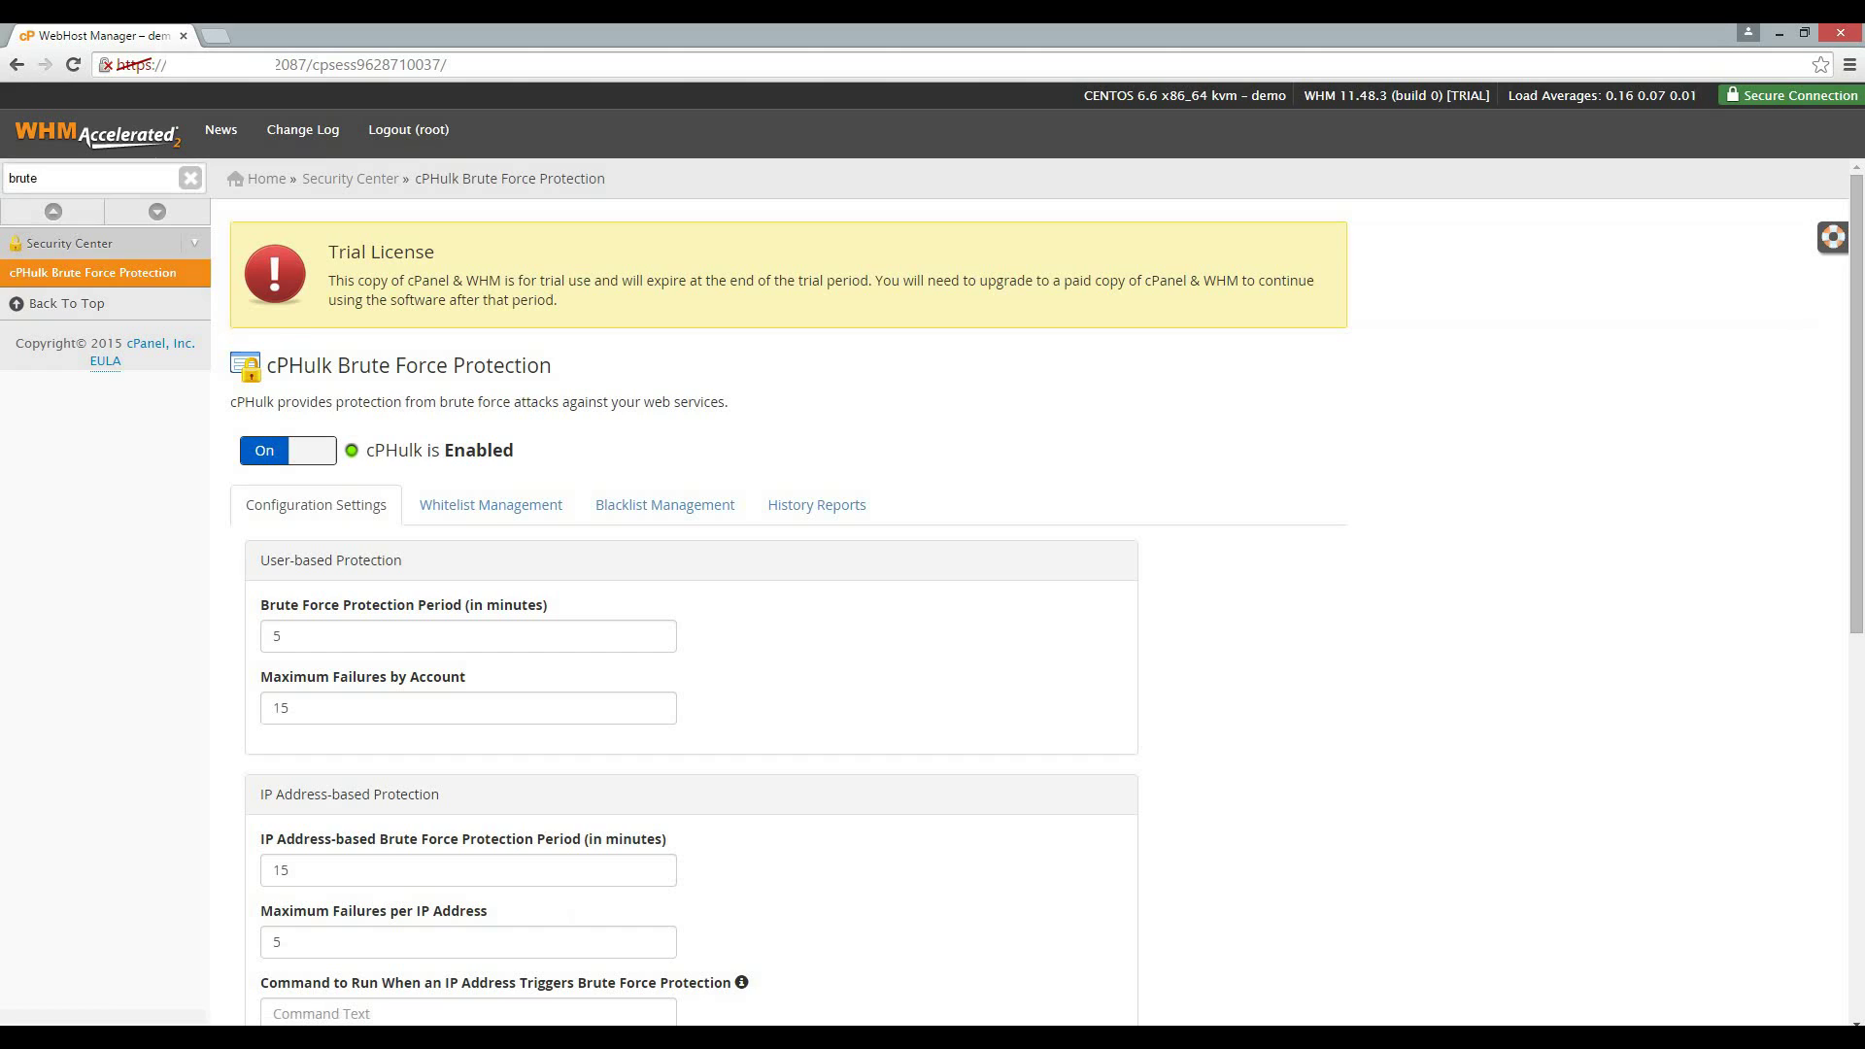
scroll(933, 583, "down", 4)
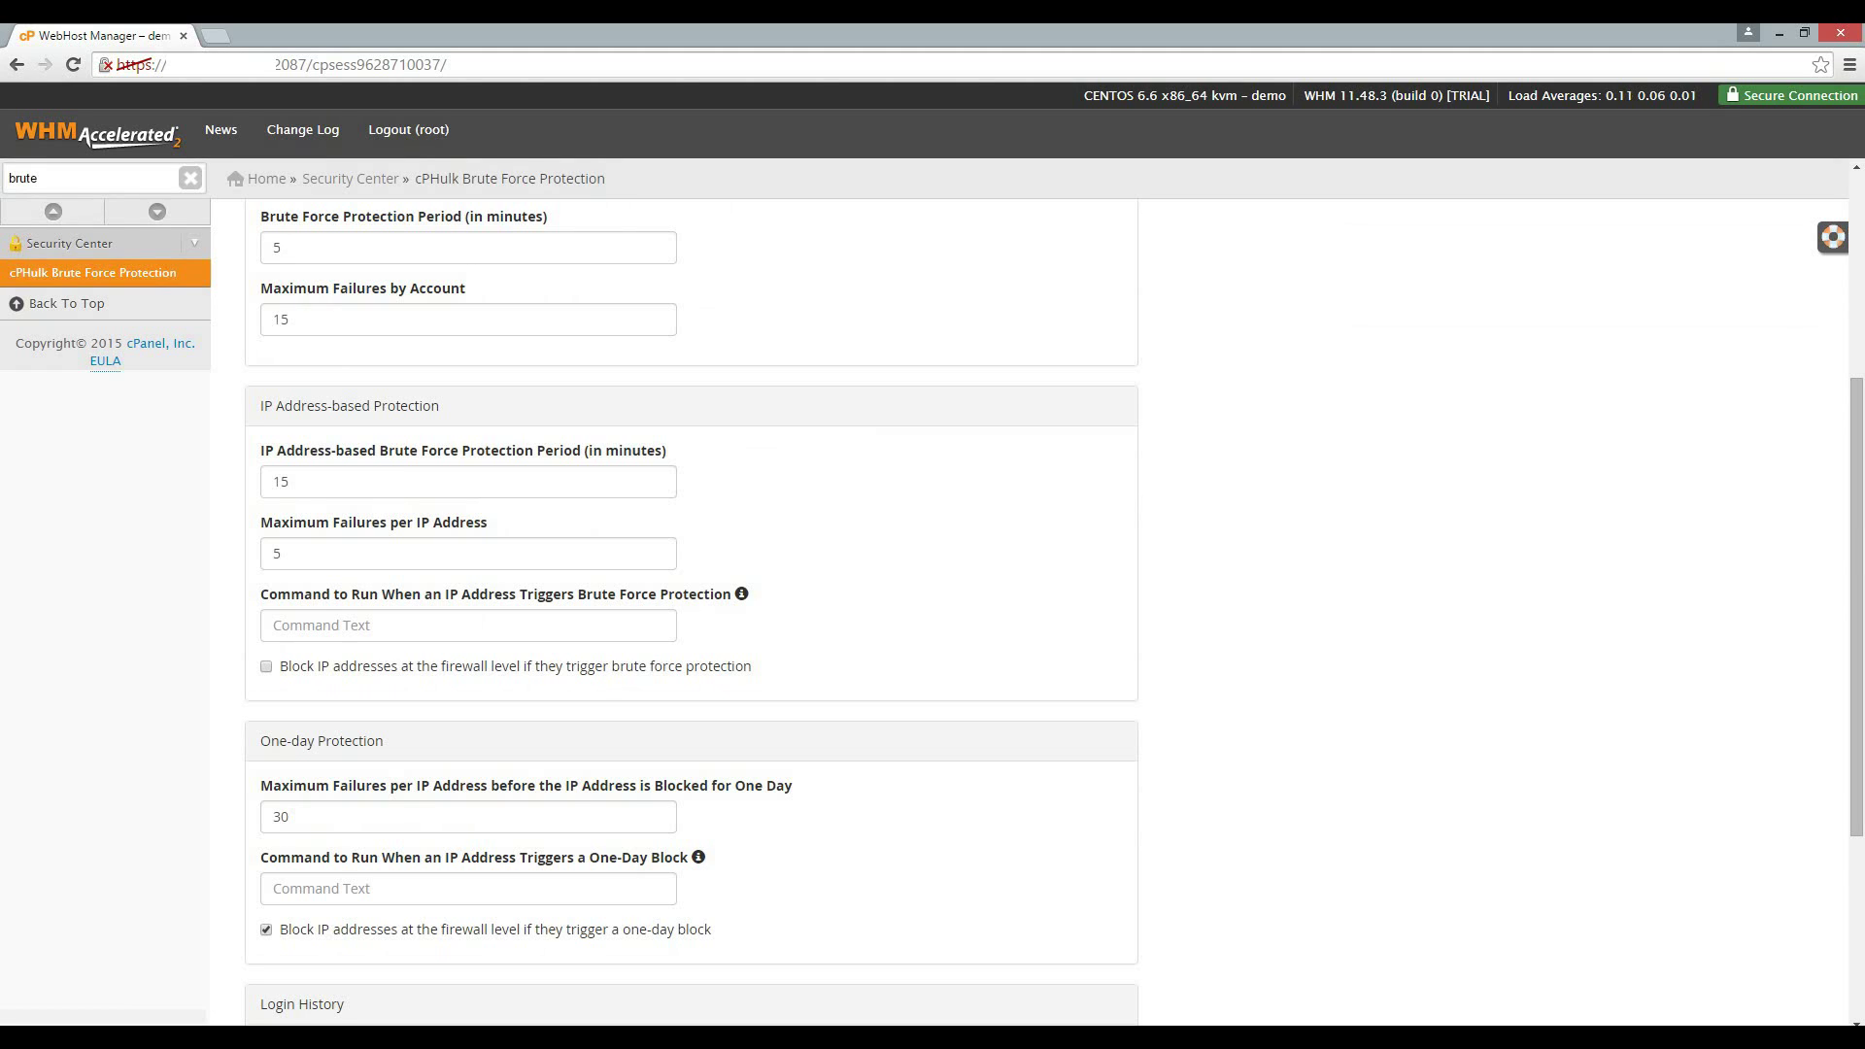
scroll(692, 582, "down", 4)
scroll(692, 583, "up", 7)
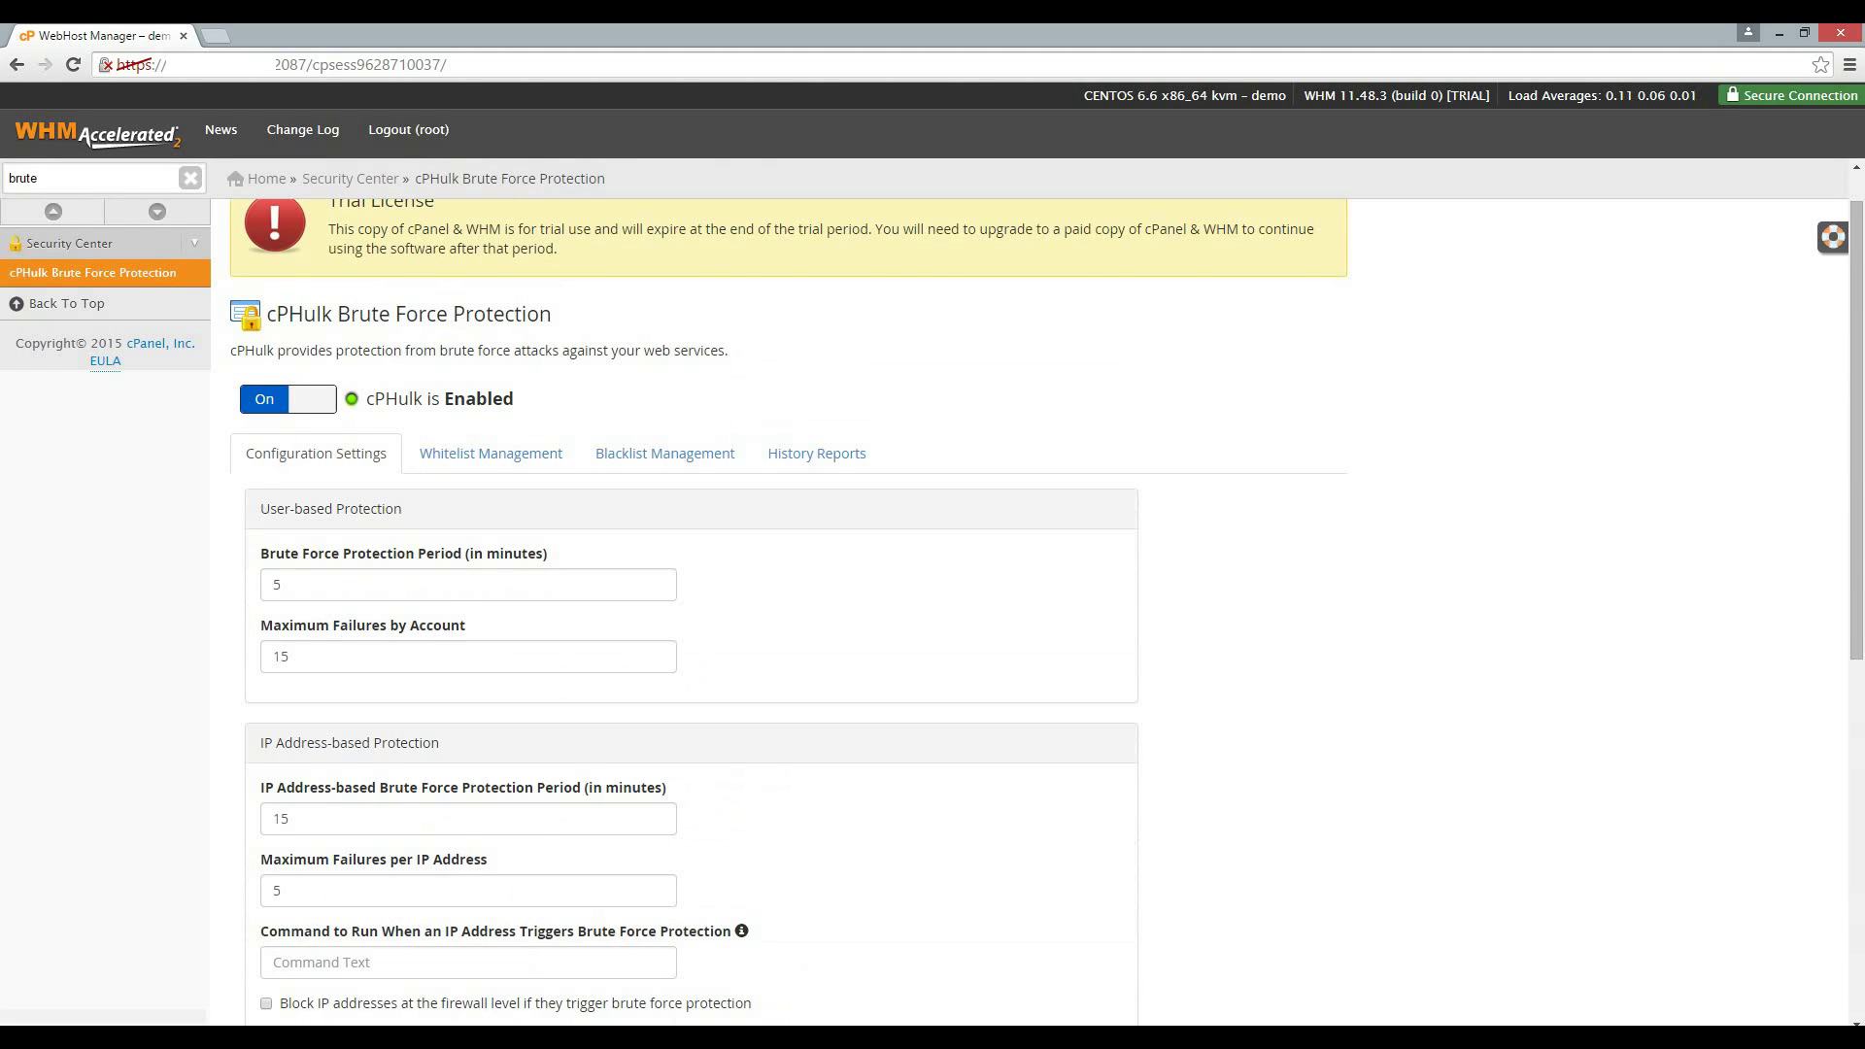
scroll(1047, 600, "up", 1)
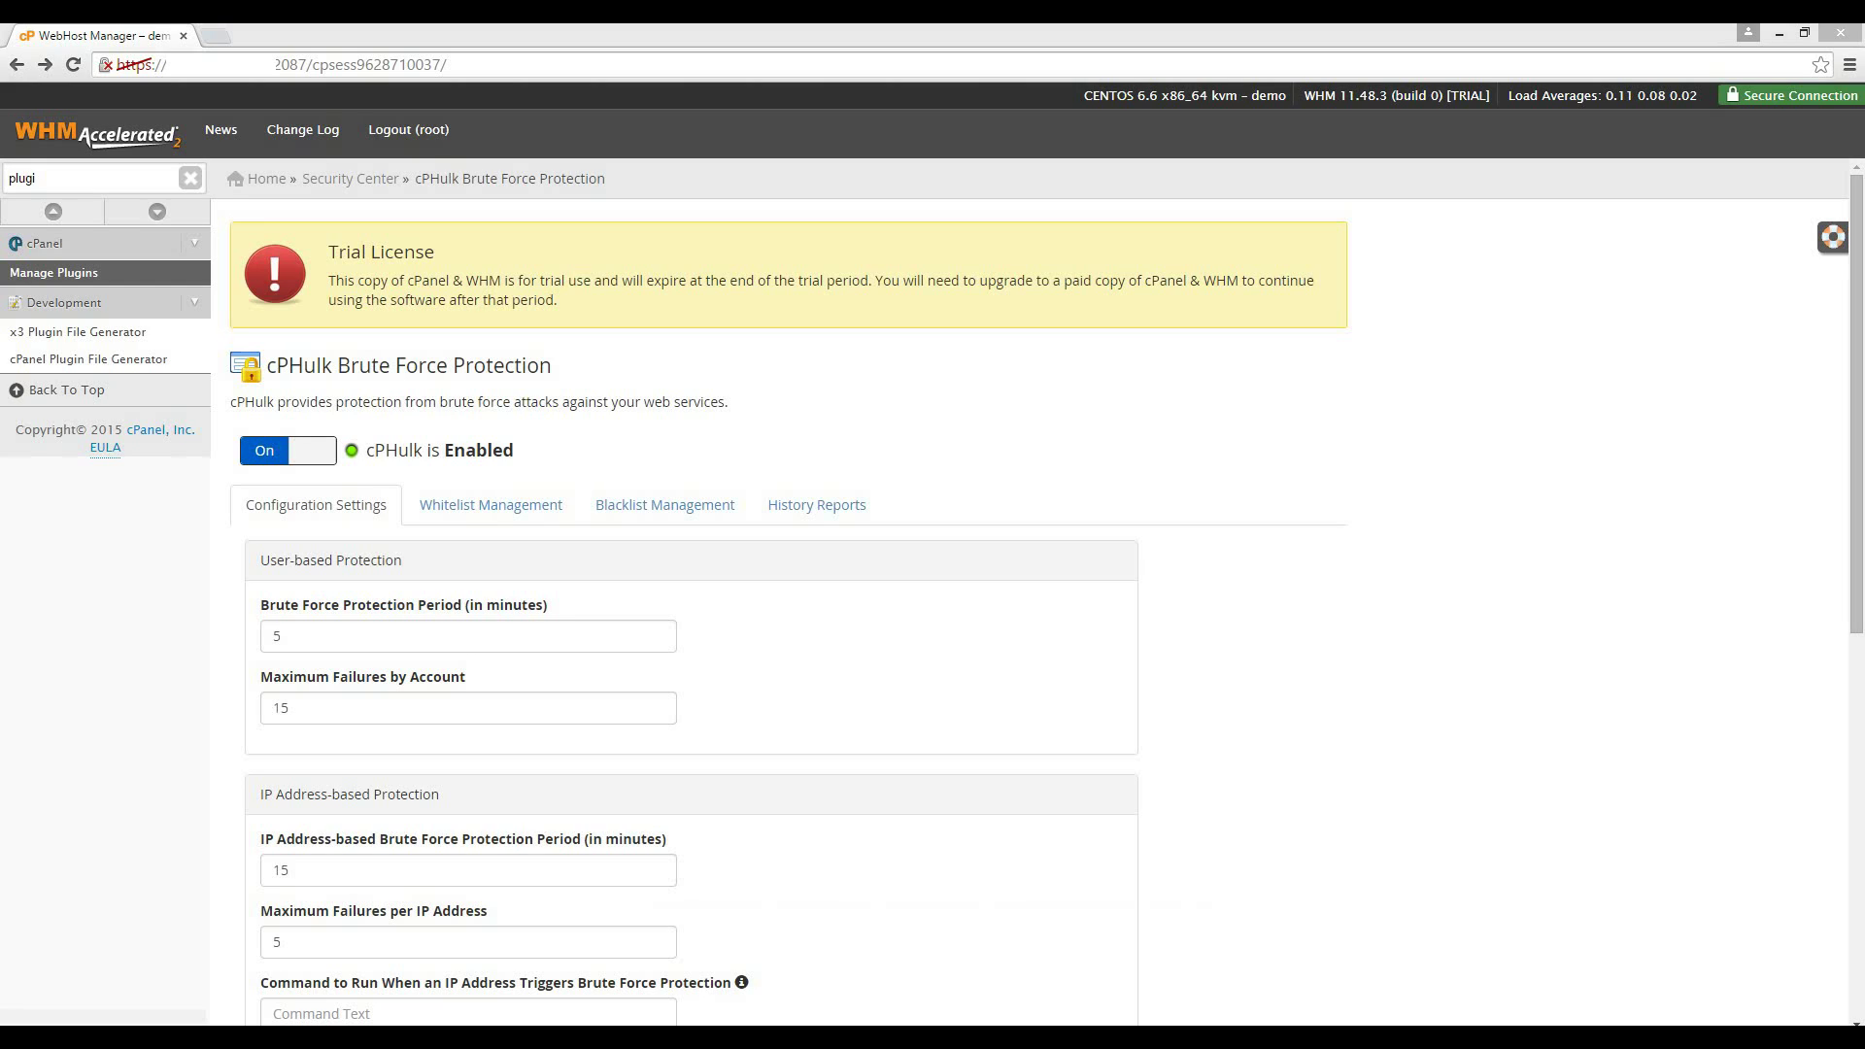
Set the clamavconnector plugin to 'Install and keep updated' on Manage Plugins.
left_click(54, 273)
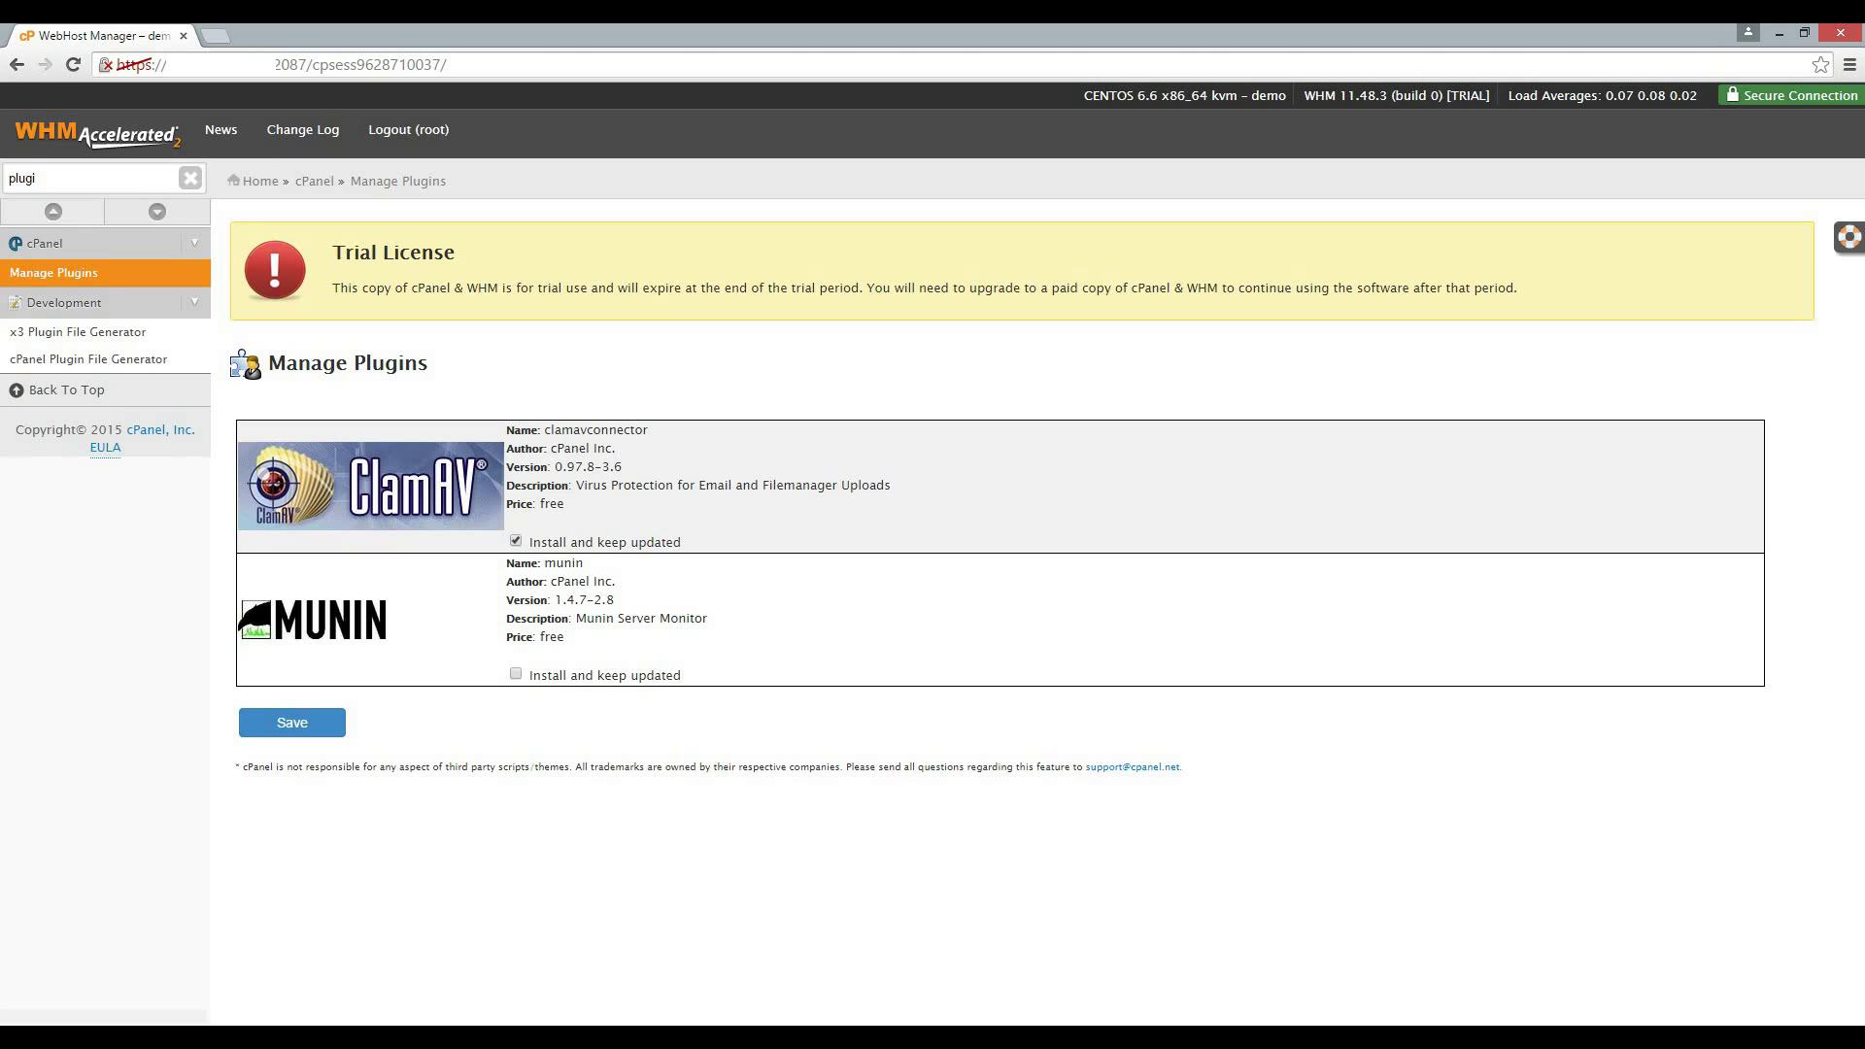
left_click(292, 722)
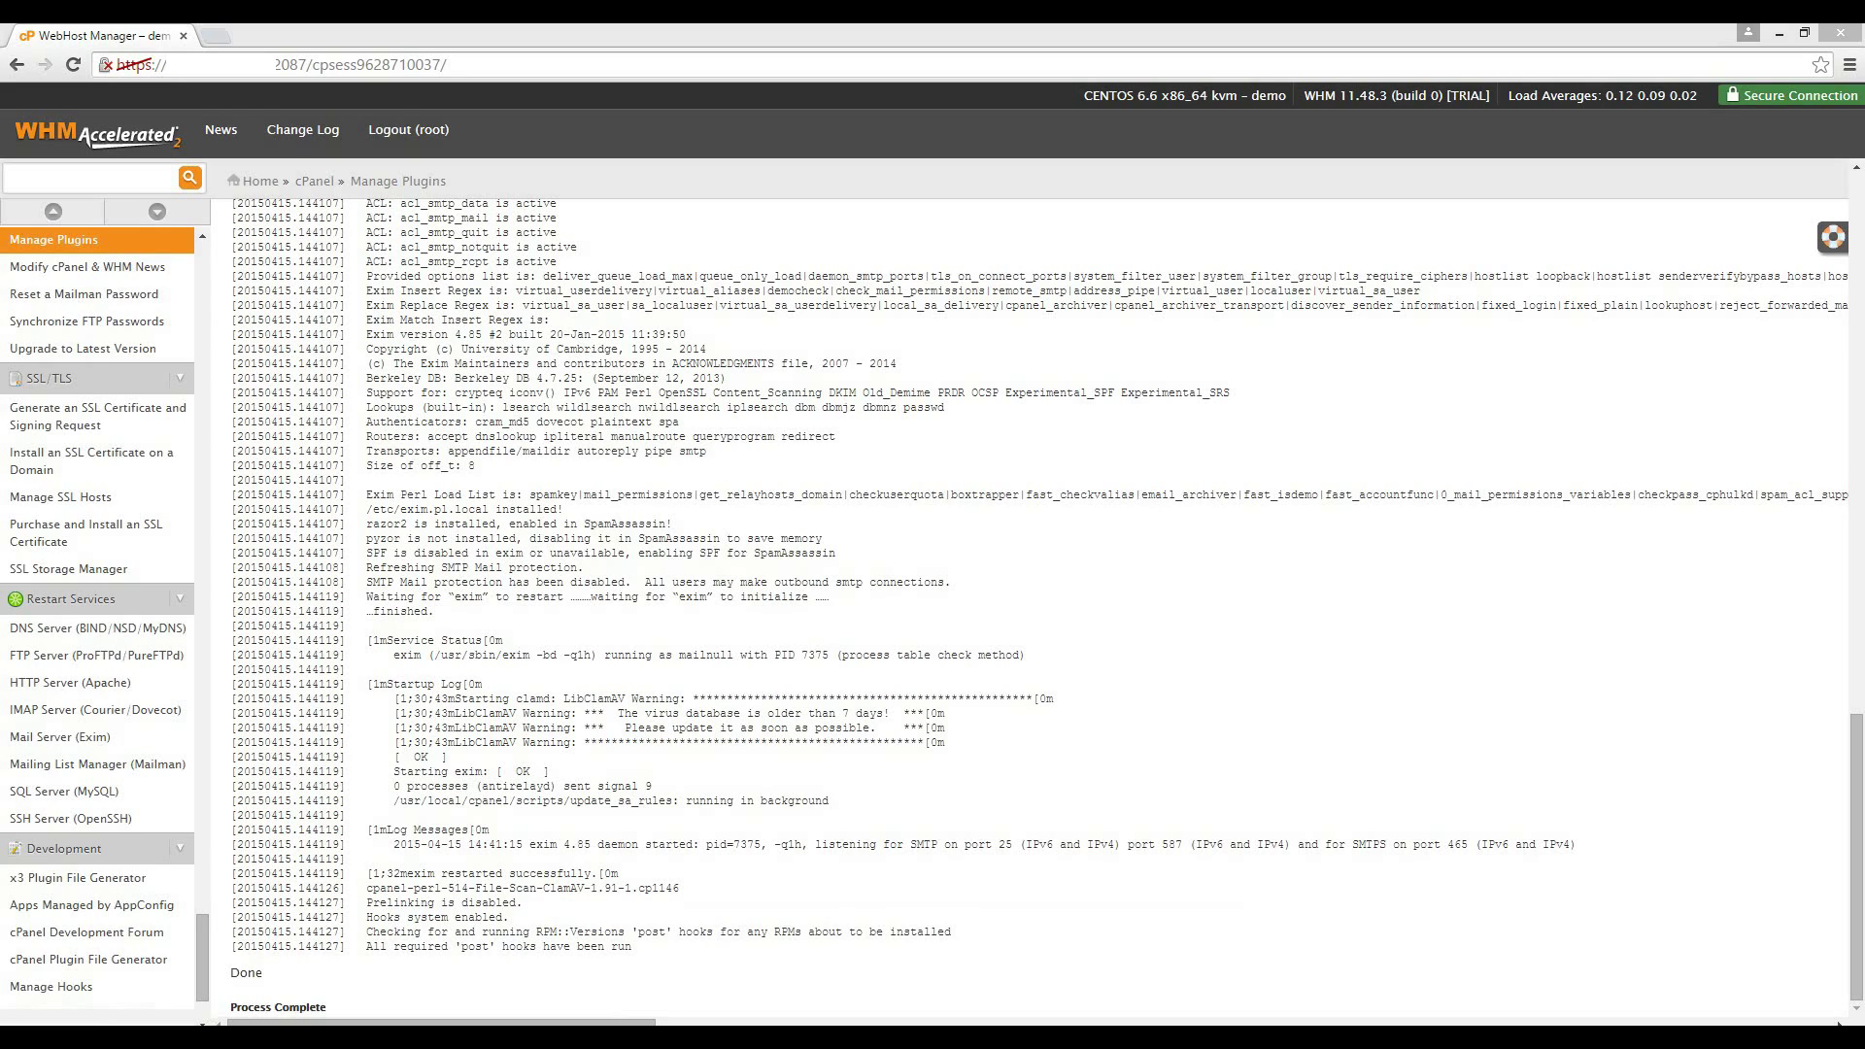
Find 'easyapac' in the sidebar and open EasyApache (Apache Update).
type("e")
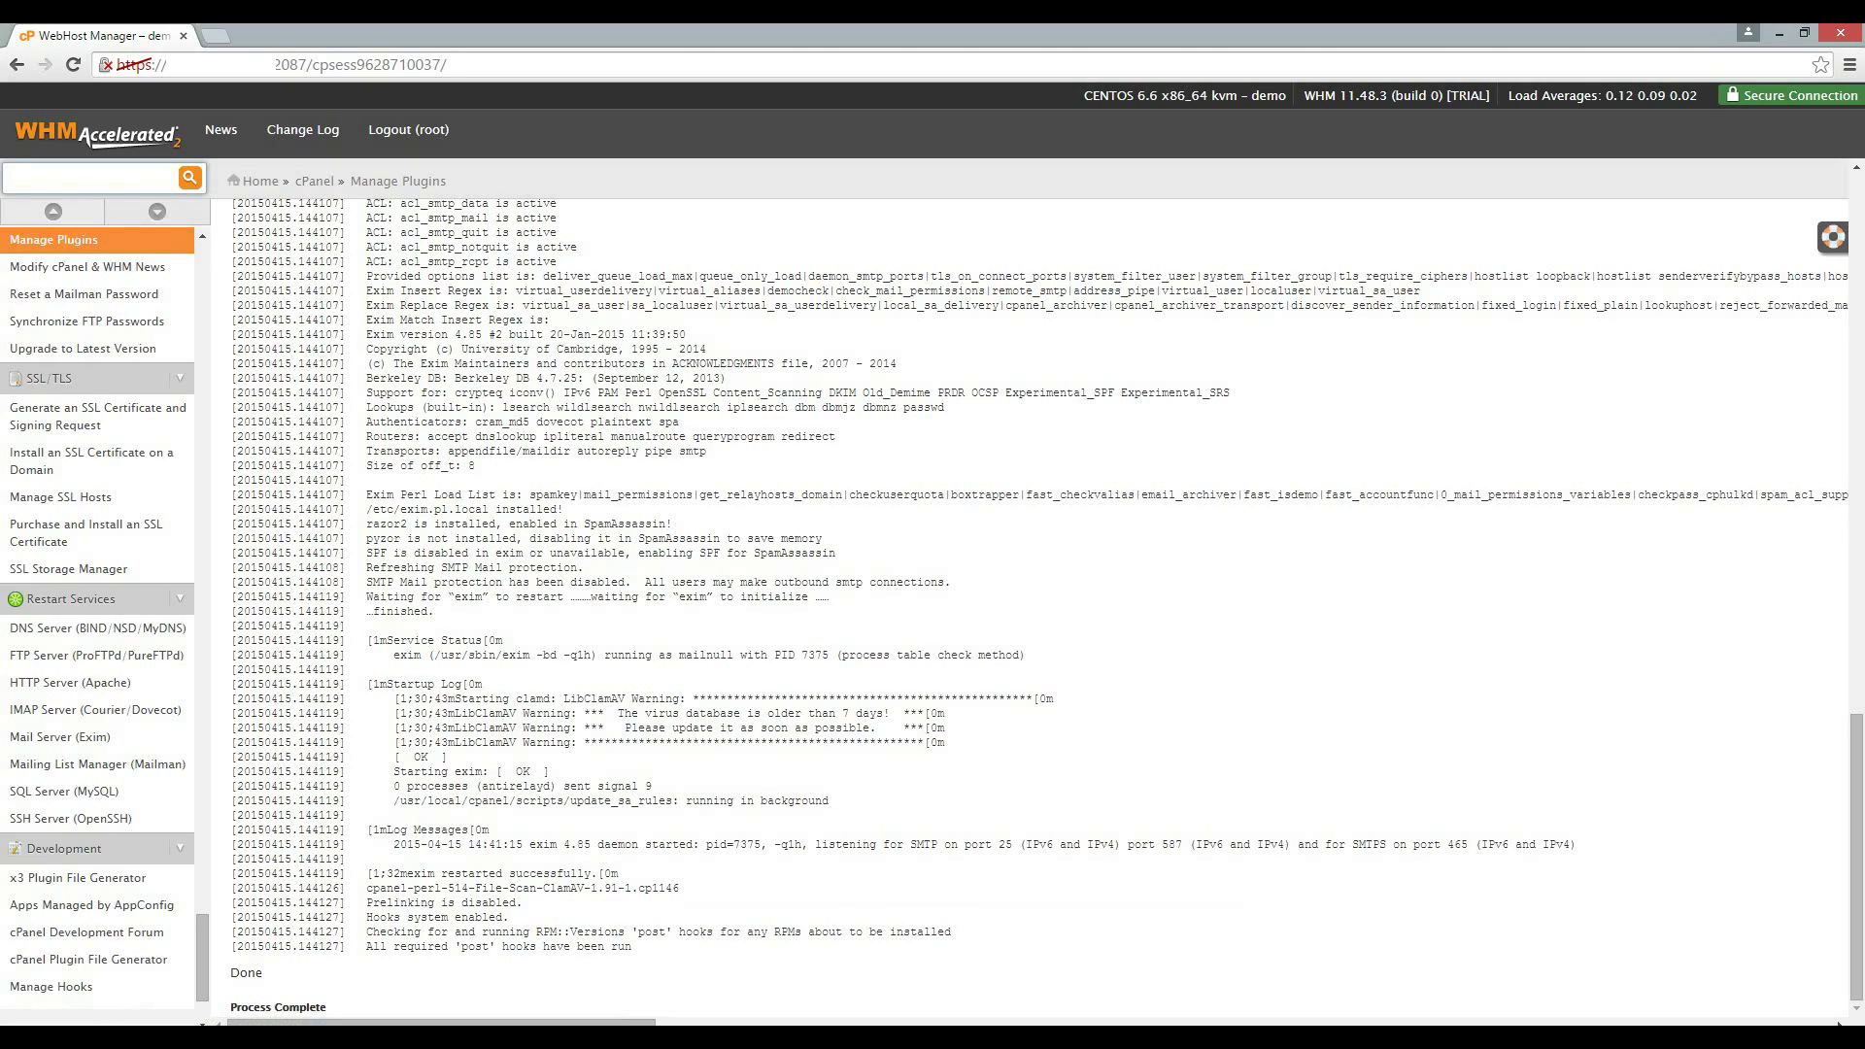
type("asyapac")
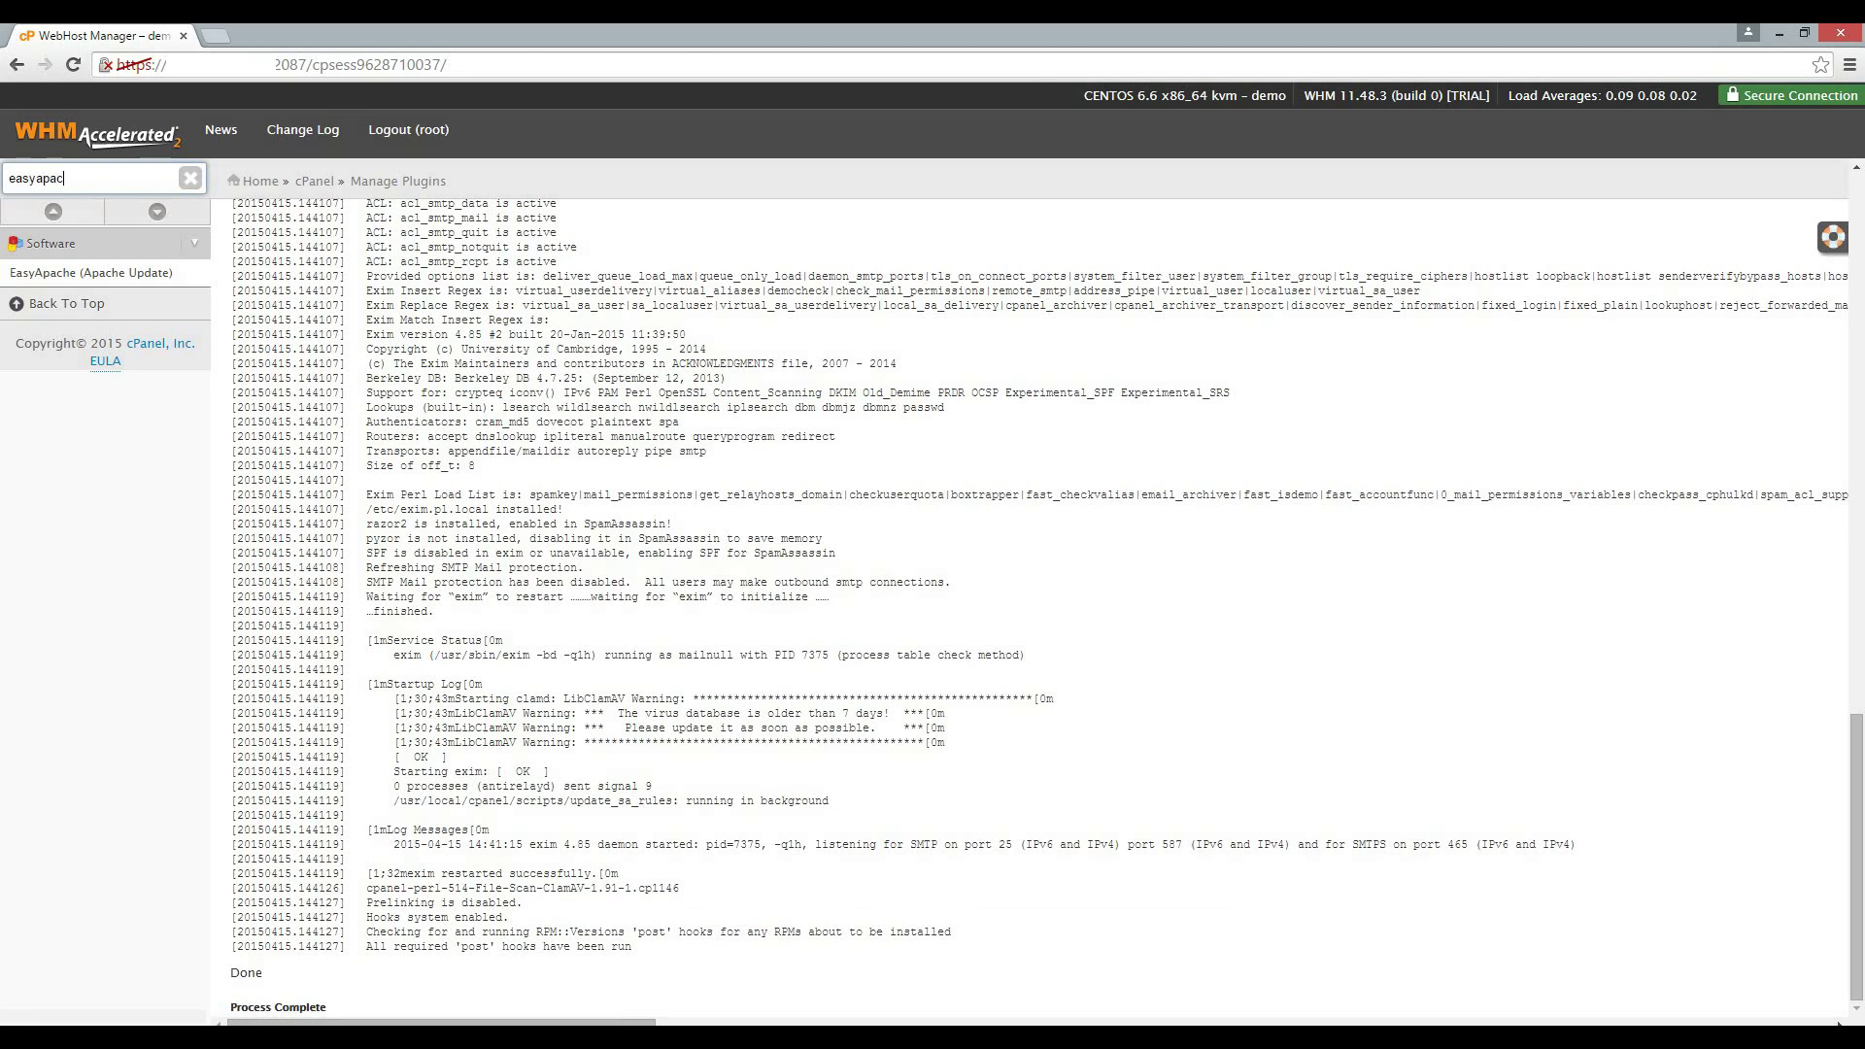
left_click(91, 273)
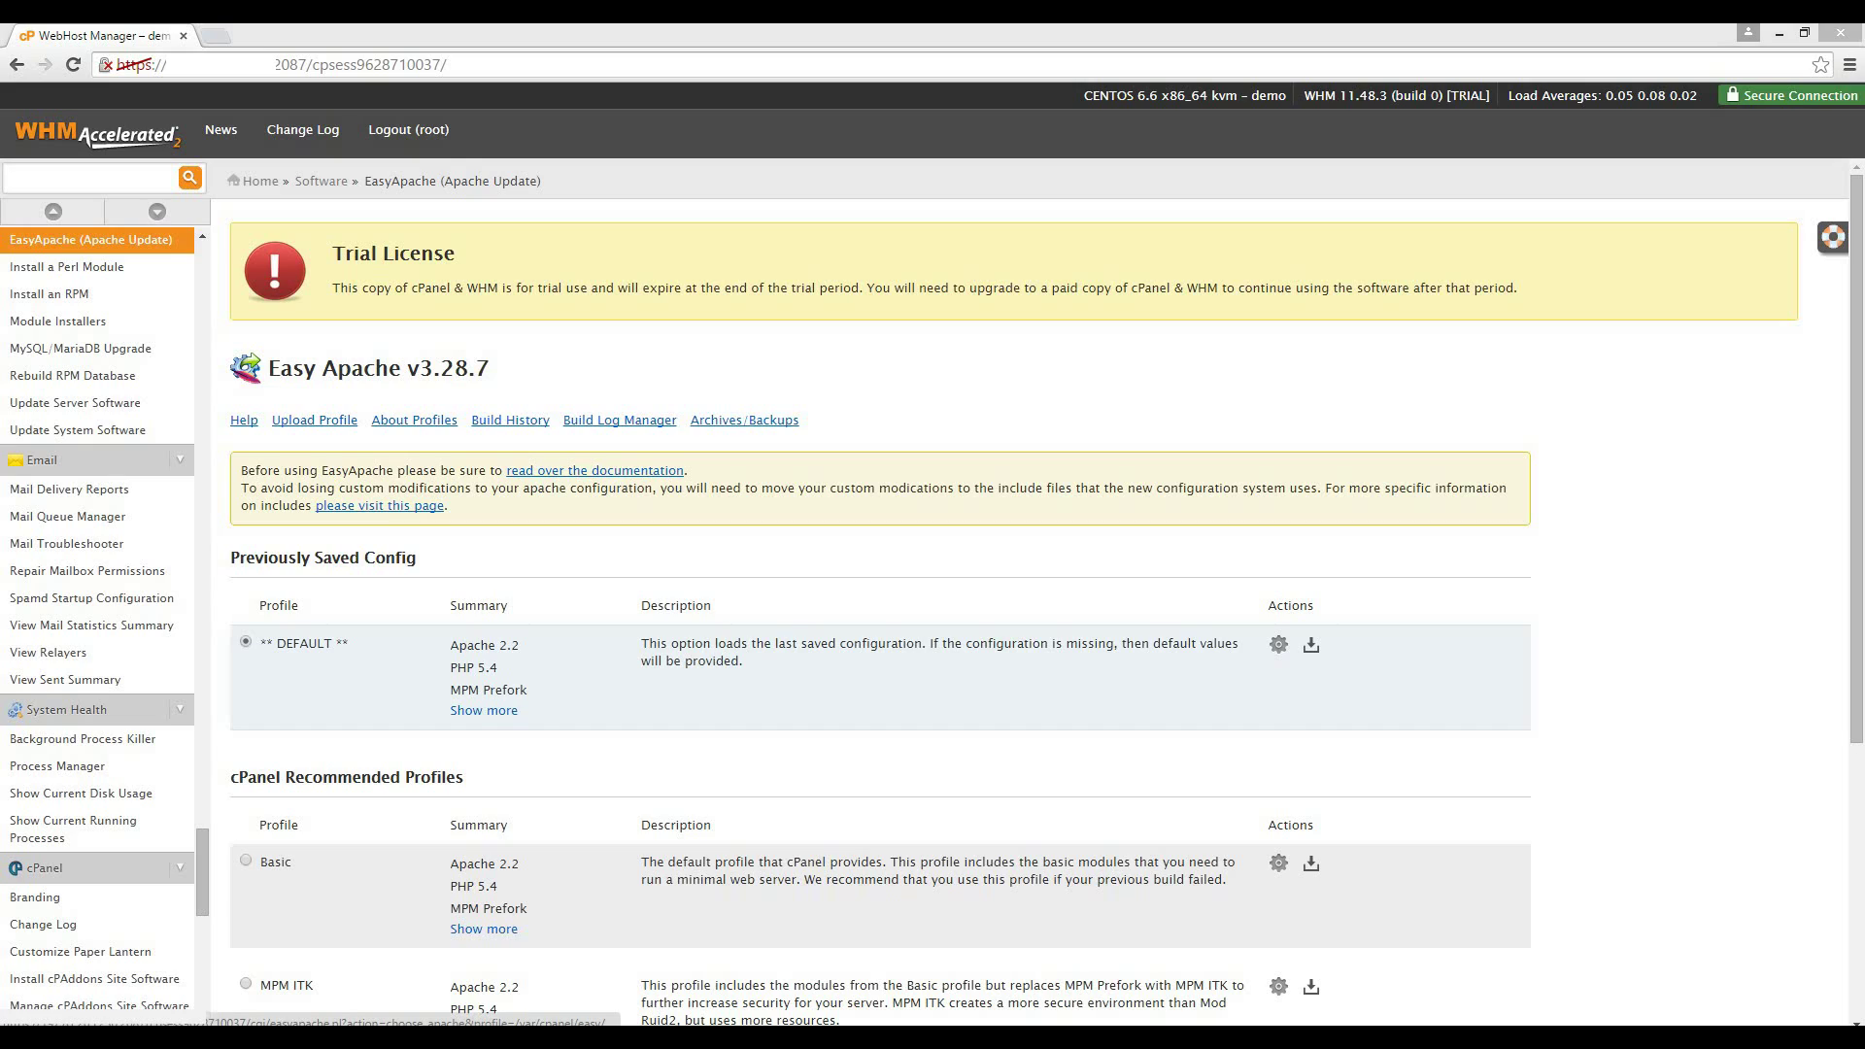
Customize the DEFAULT profile, keeping Apache 2.2.29, and continue to the PHP version step.
left_click(1278, 644)
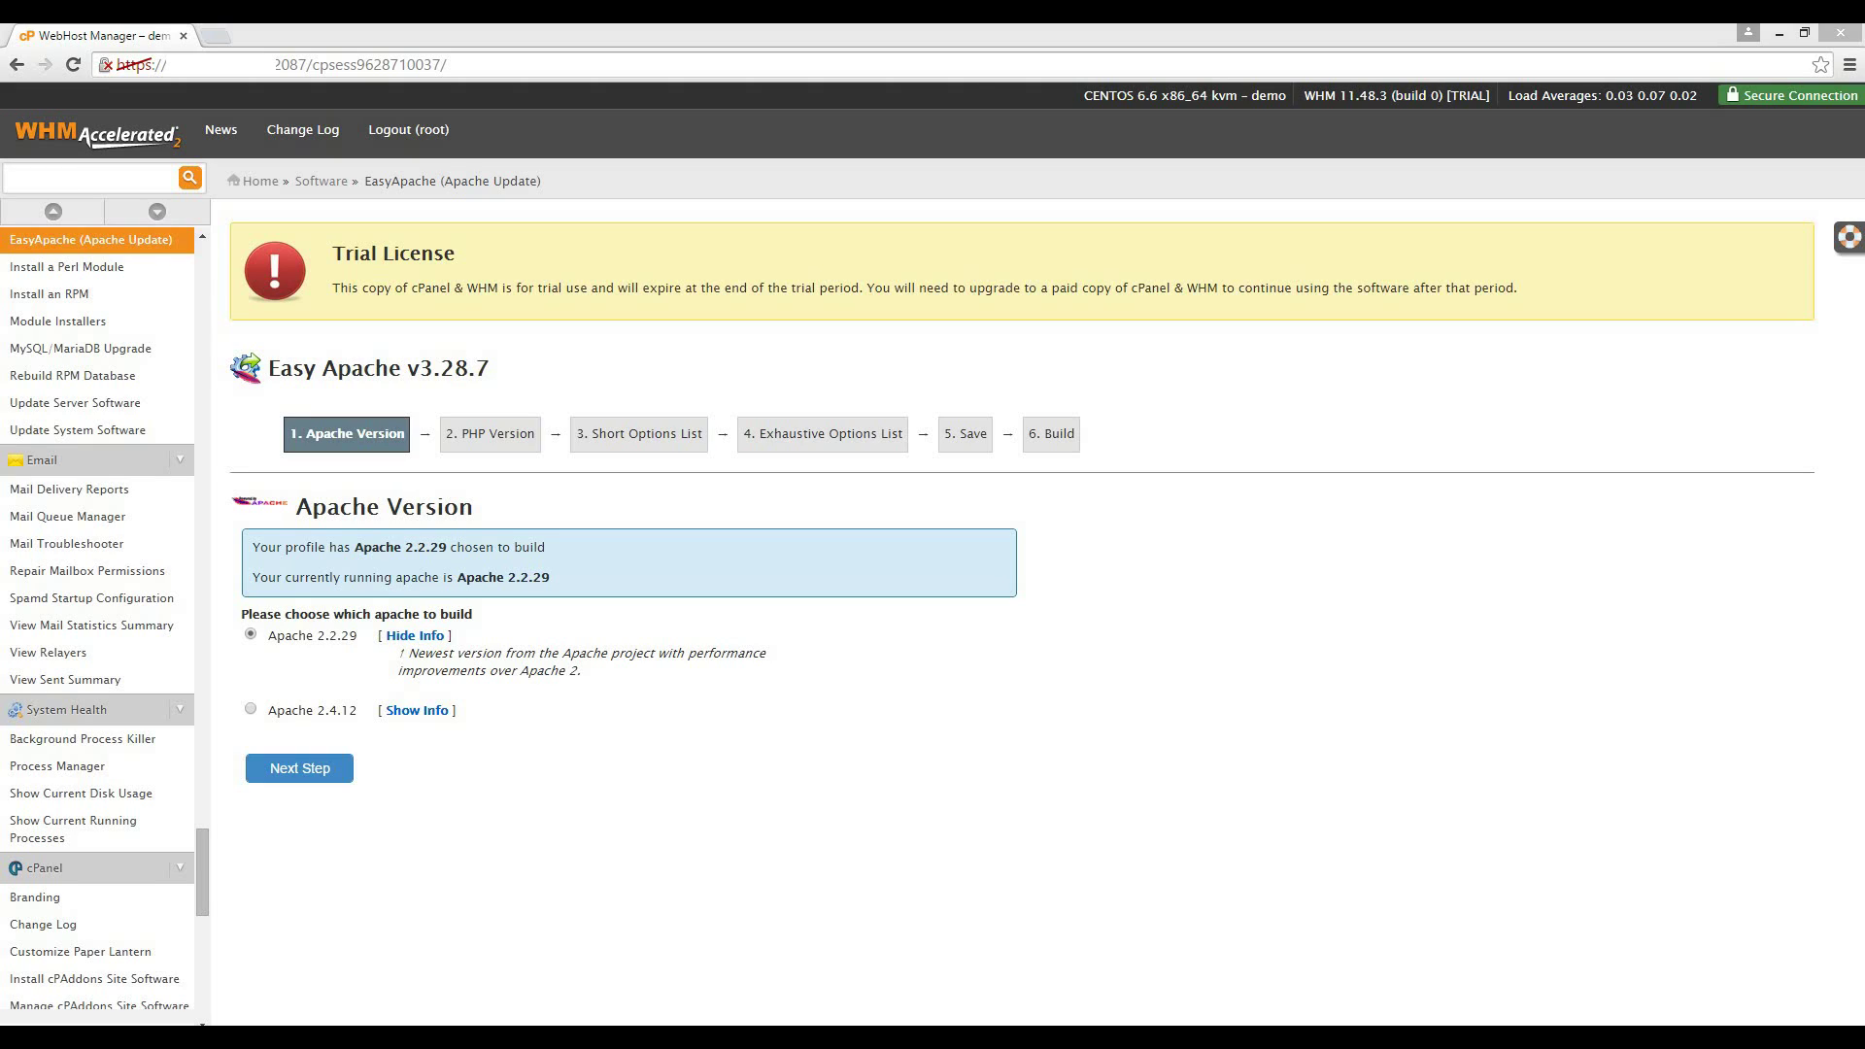
left_click(299, 768)
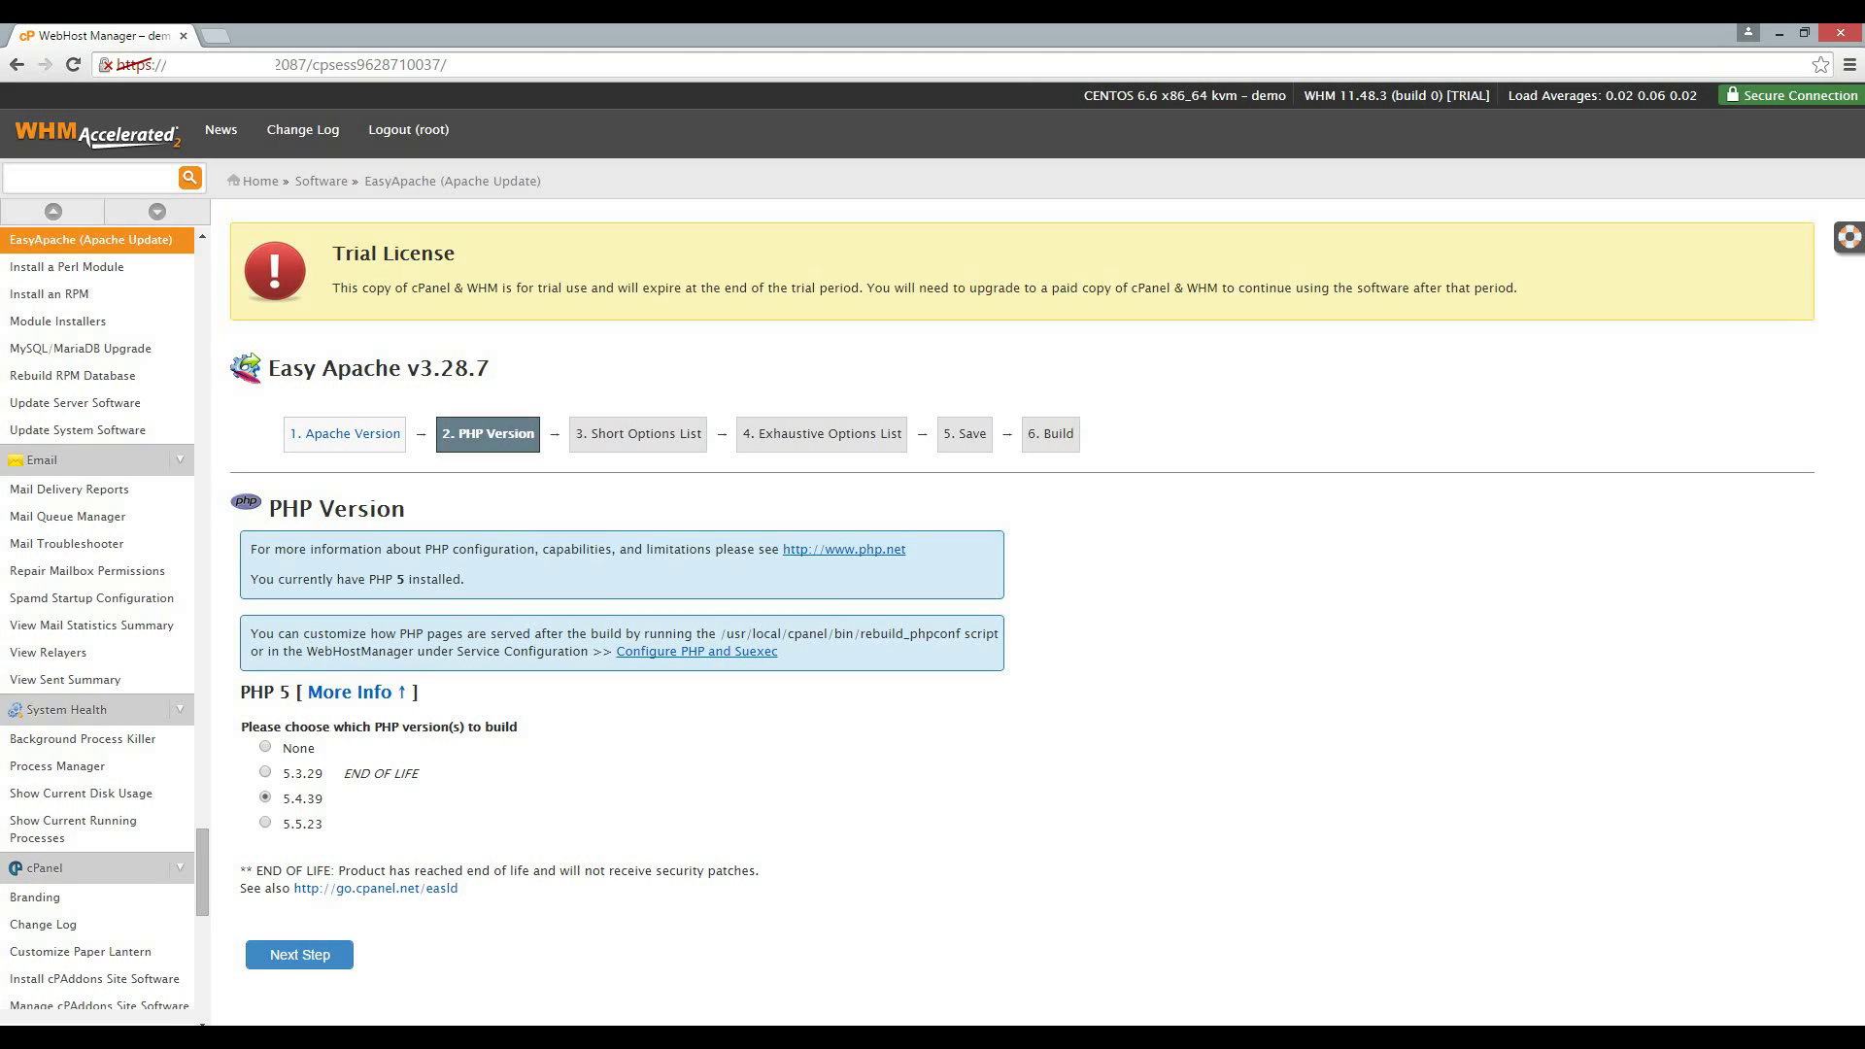
Keep PHP 5.4.39 and enable IonCube Loader in the Short Options List.
left_click(299, 955)
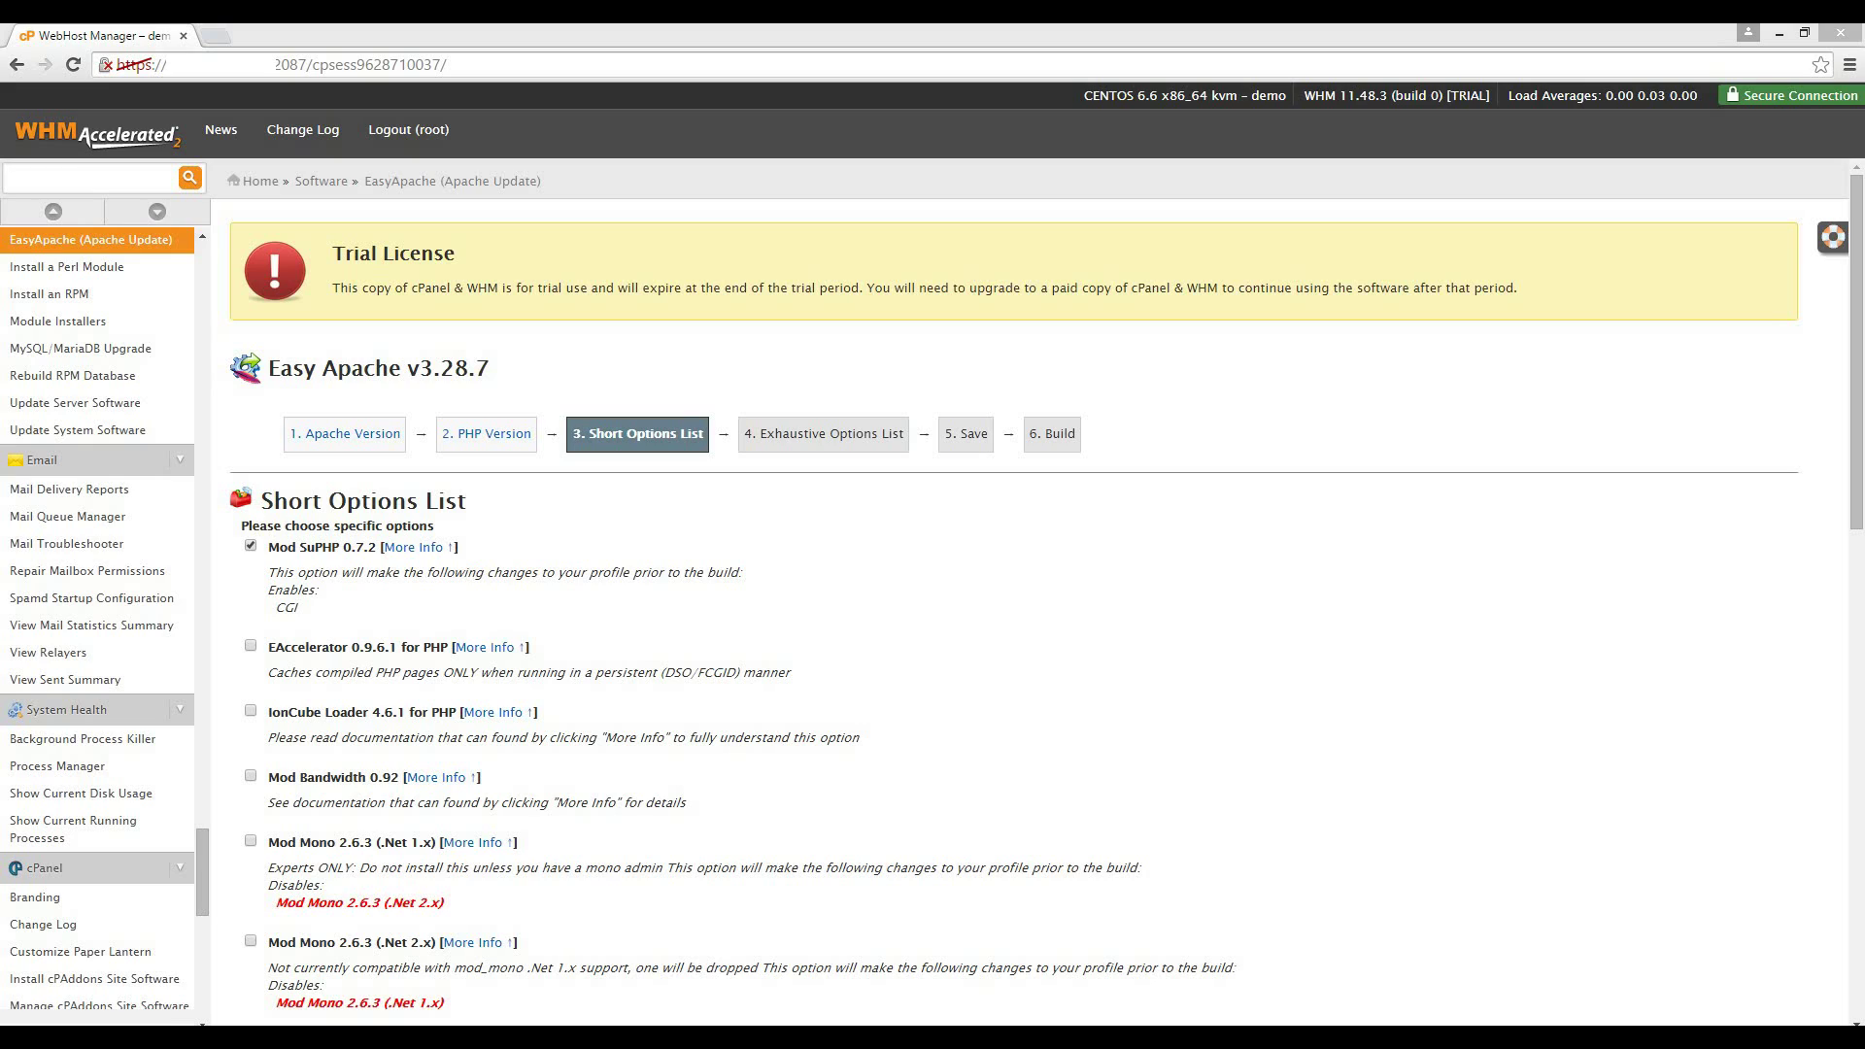
left_click(250, 711)
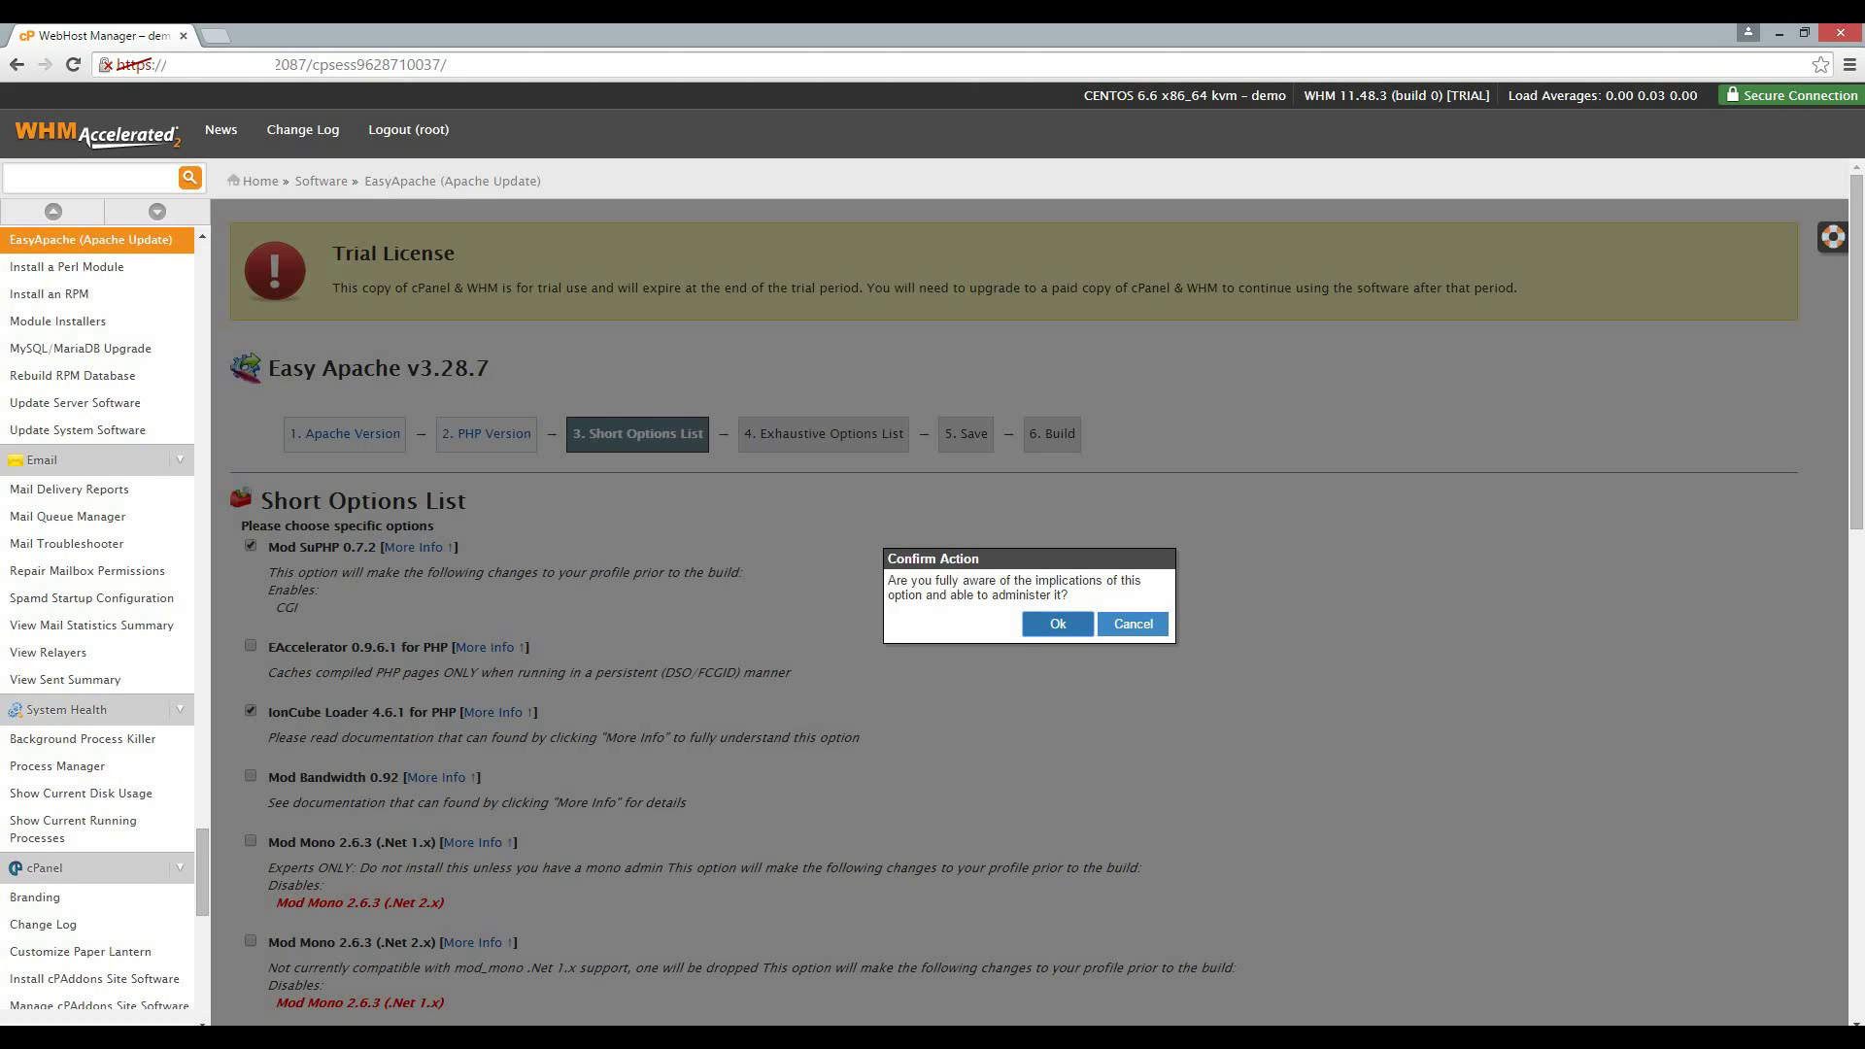
left_click(1058, 625)
scroll(1030, 622, "down", 2)
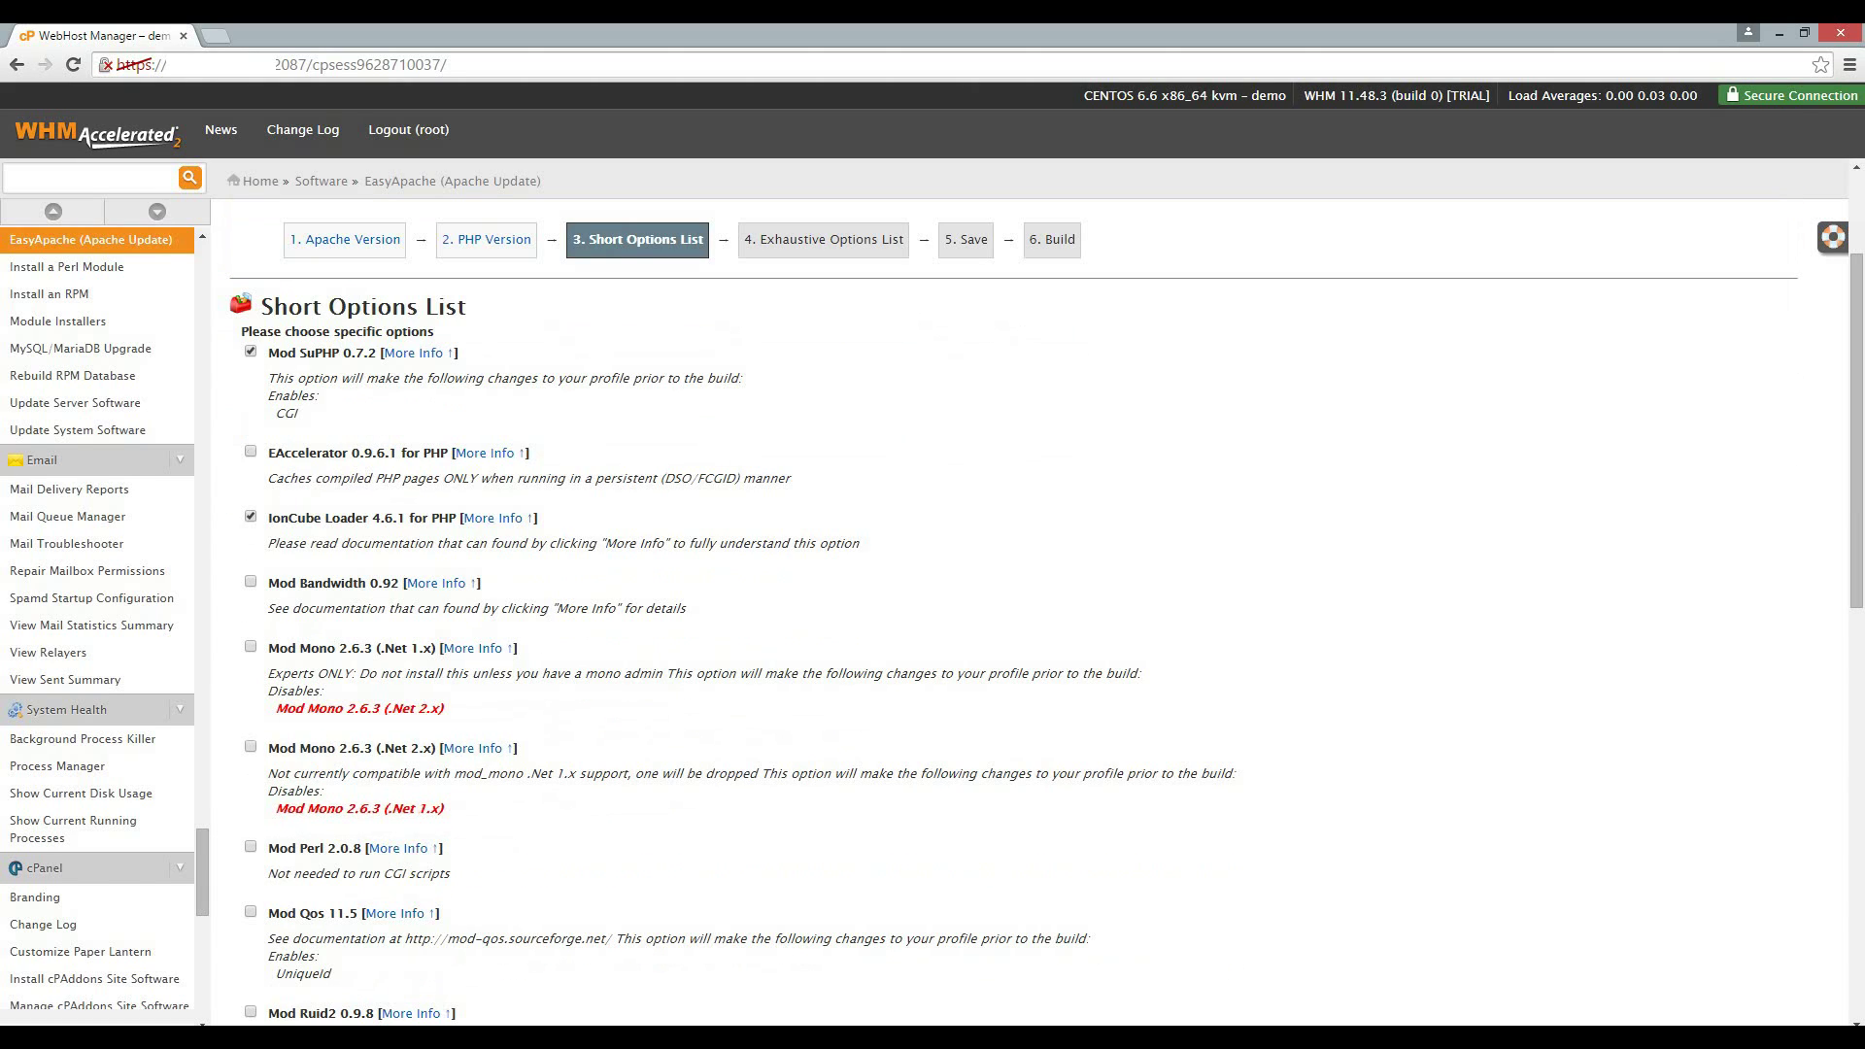
scroll(1030, 622, "down", 1)
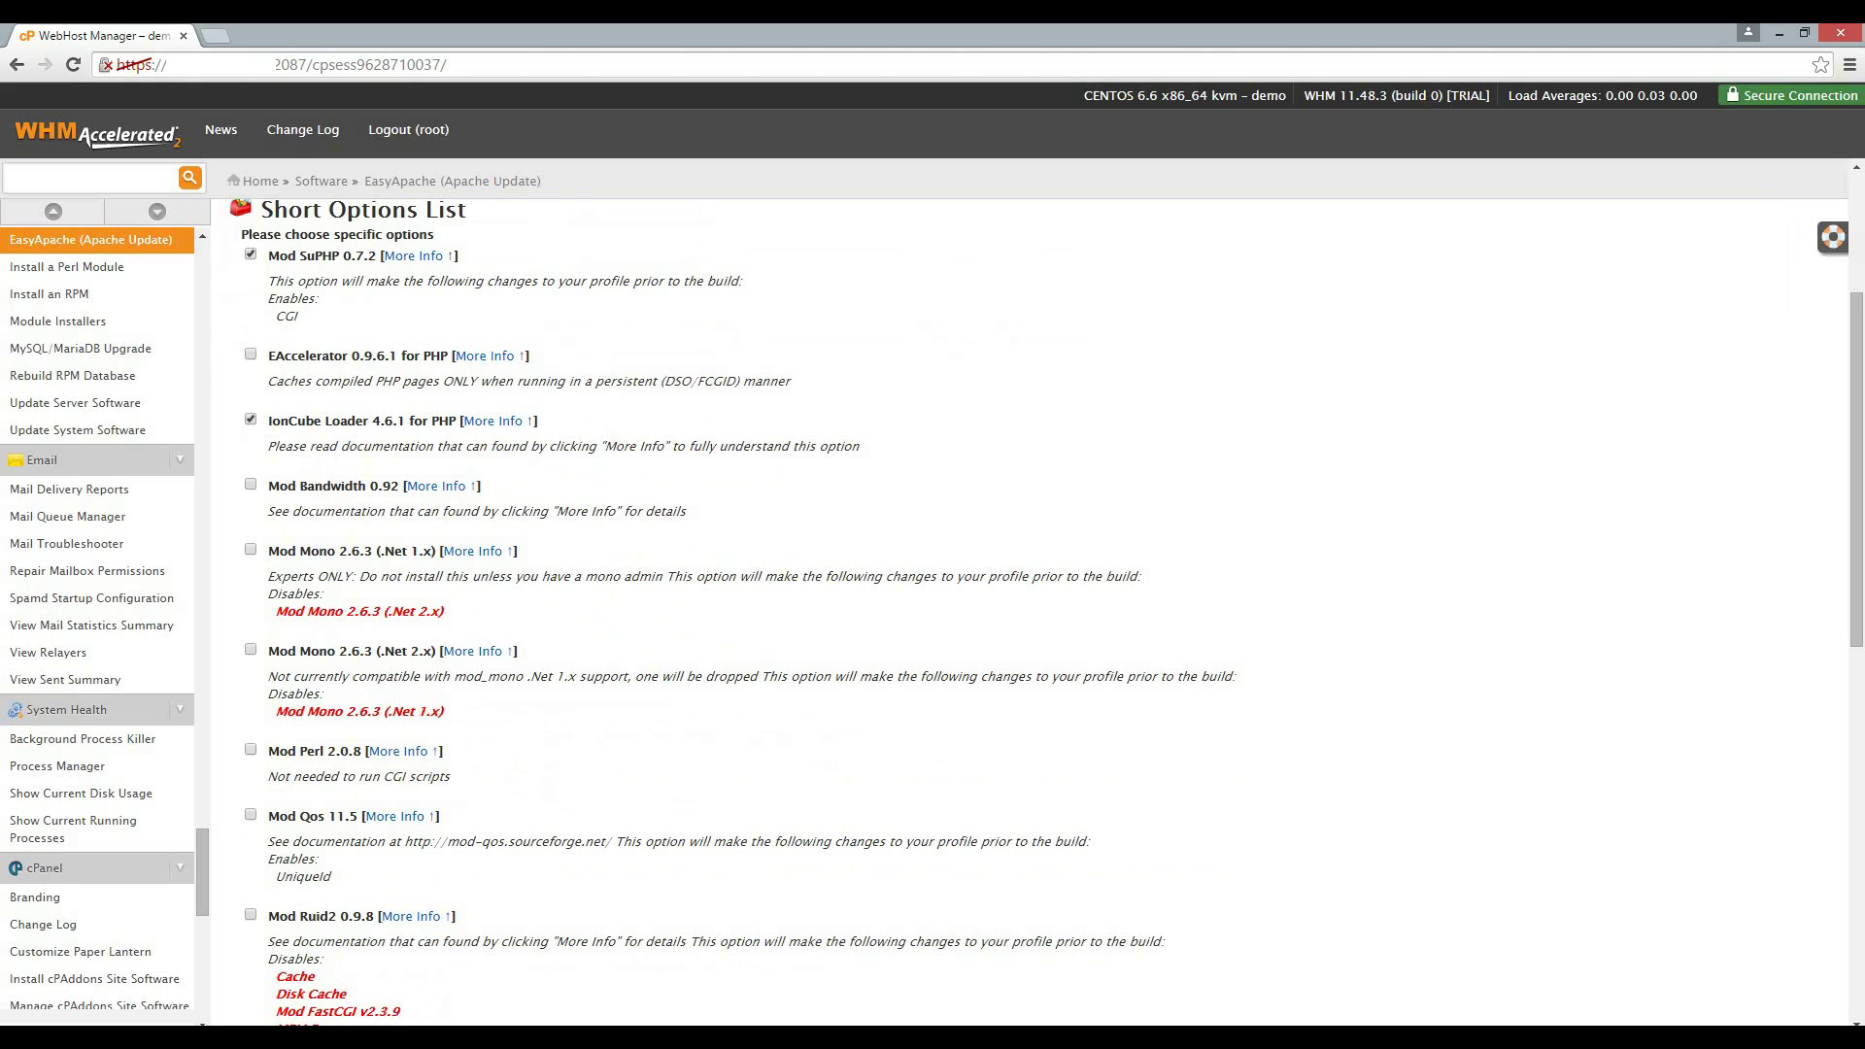
scroll(1030, 622, "down", 7)
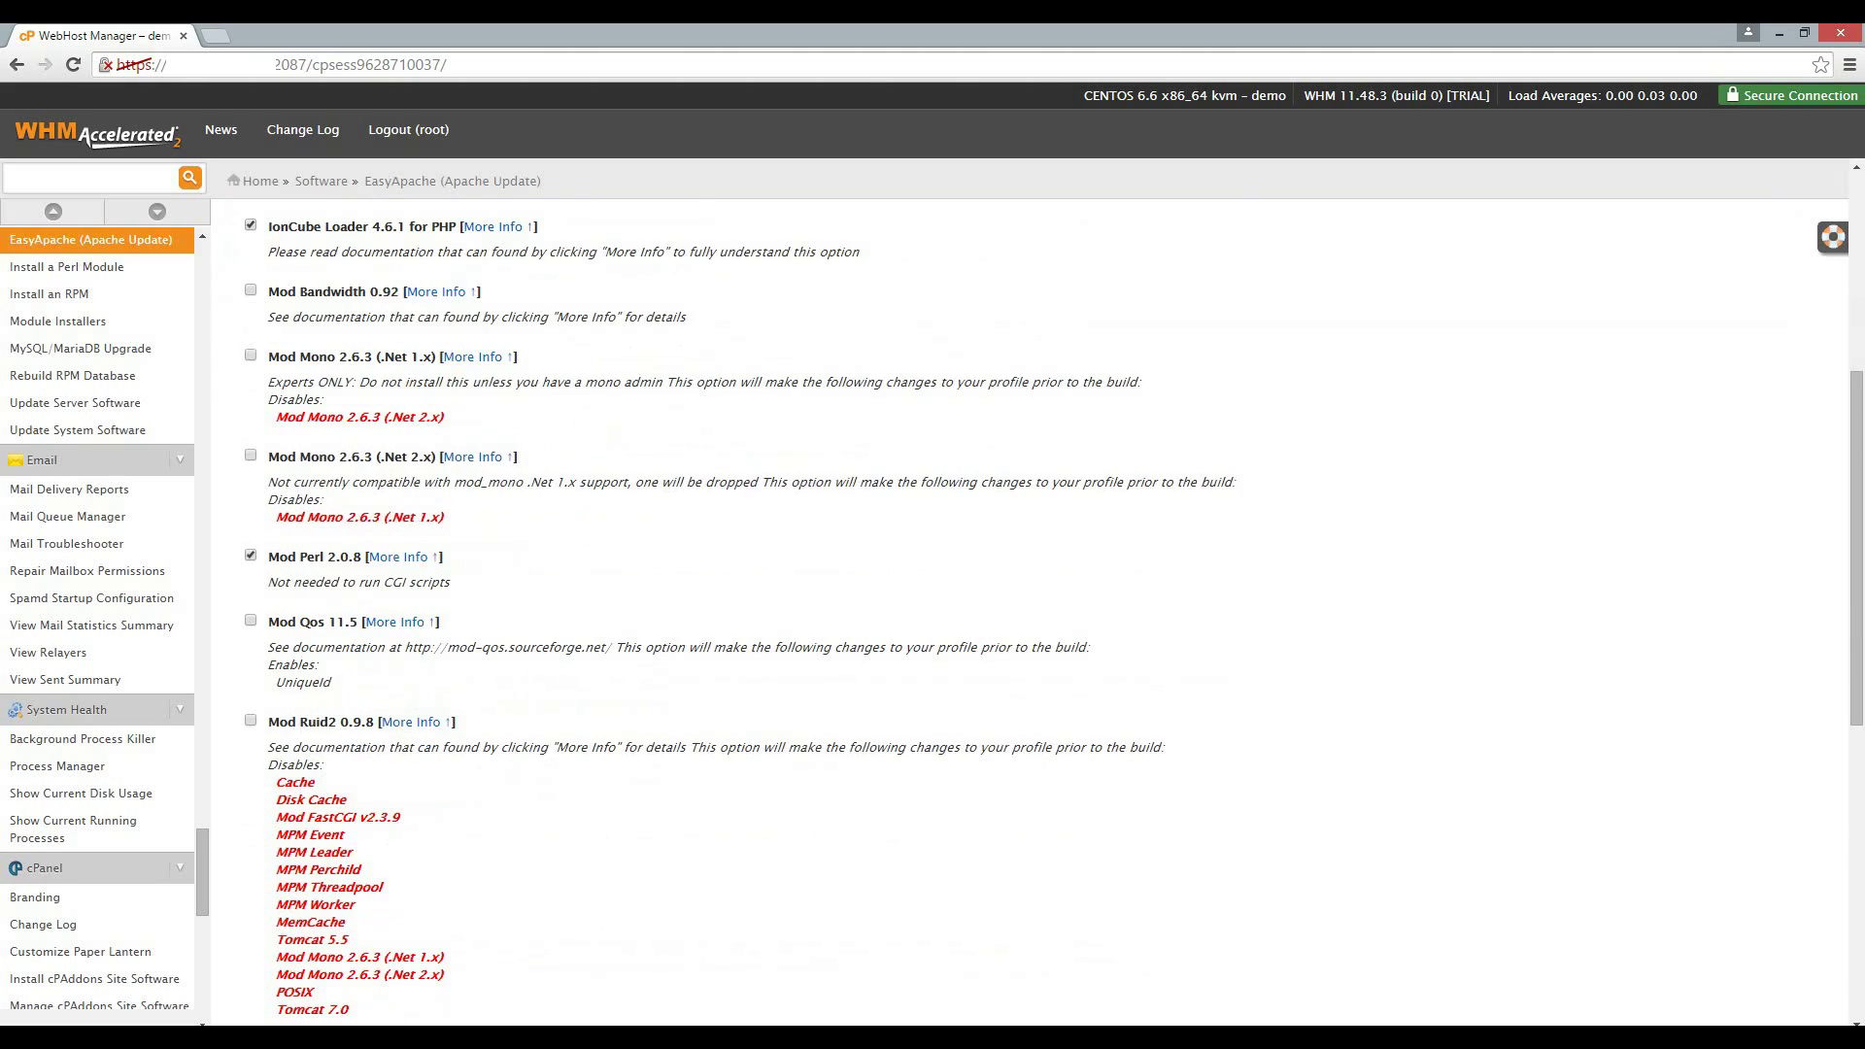
scroll(1030, 622, "down", 3)
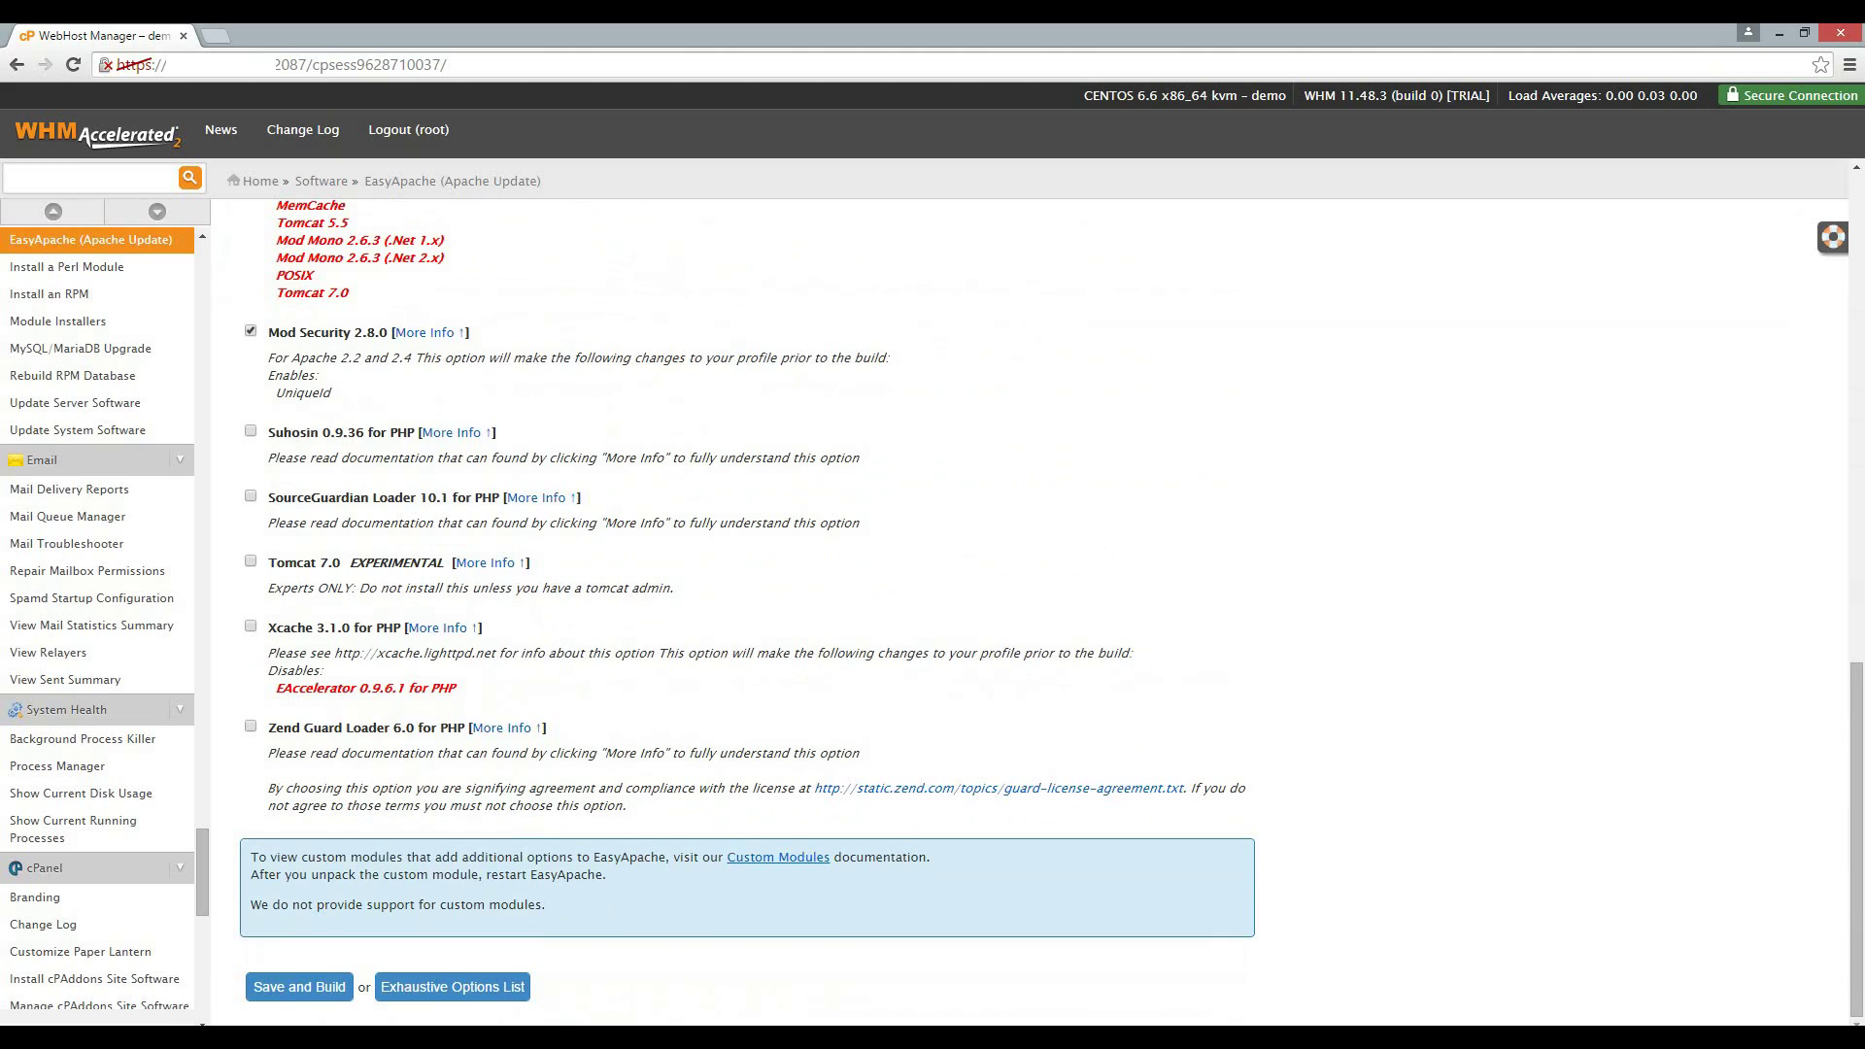
Review the Exhaustive Options List through the Apache, Other Modules and PHP extension sections.
left_click(453, 987)
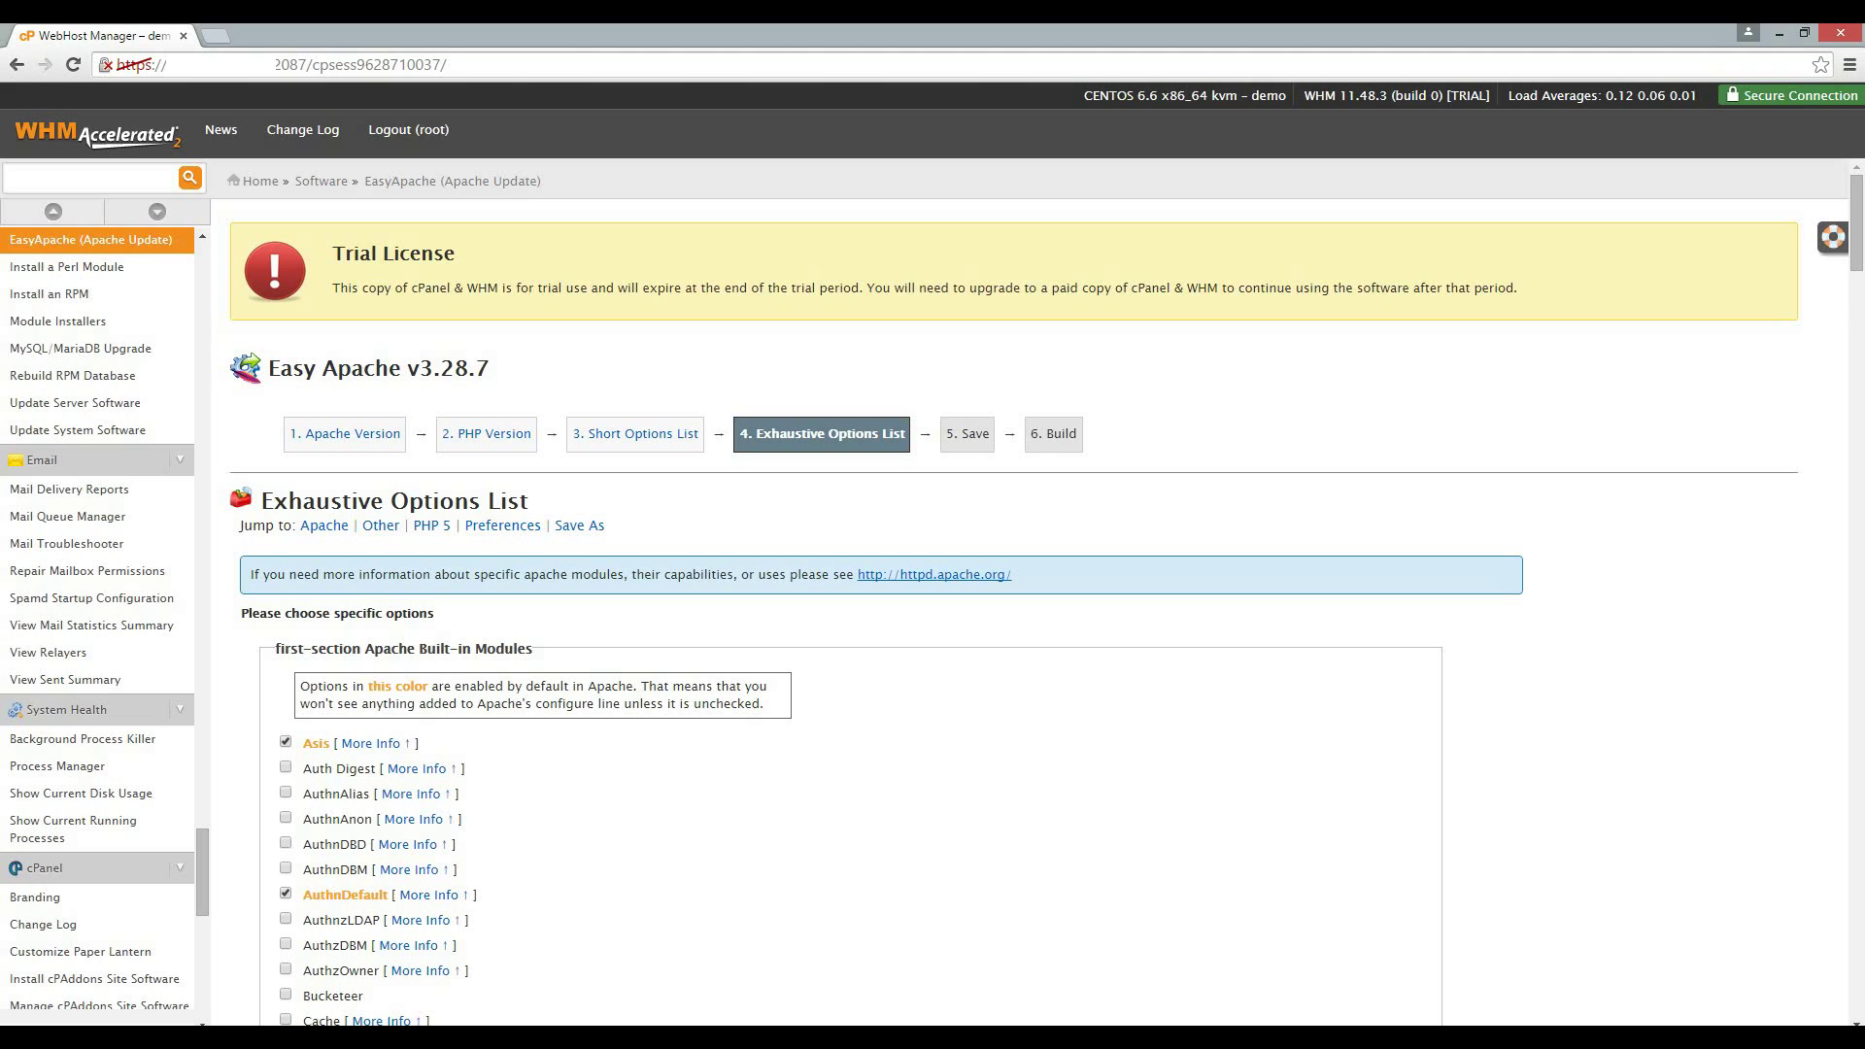
scroll(1030, 603, "down", 13)
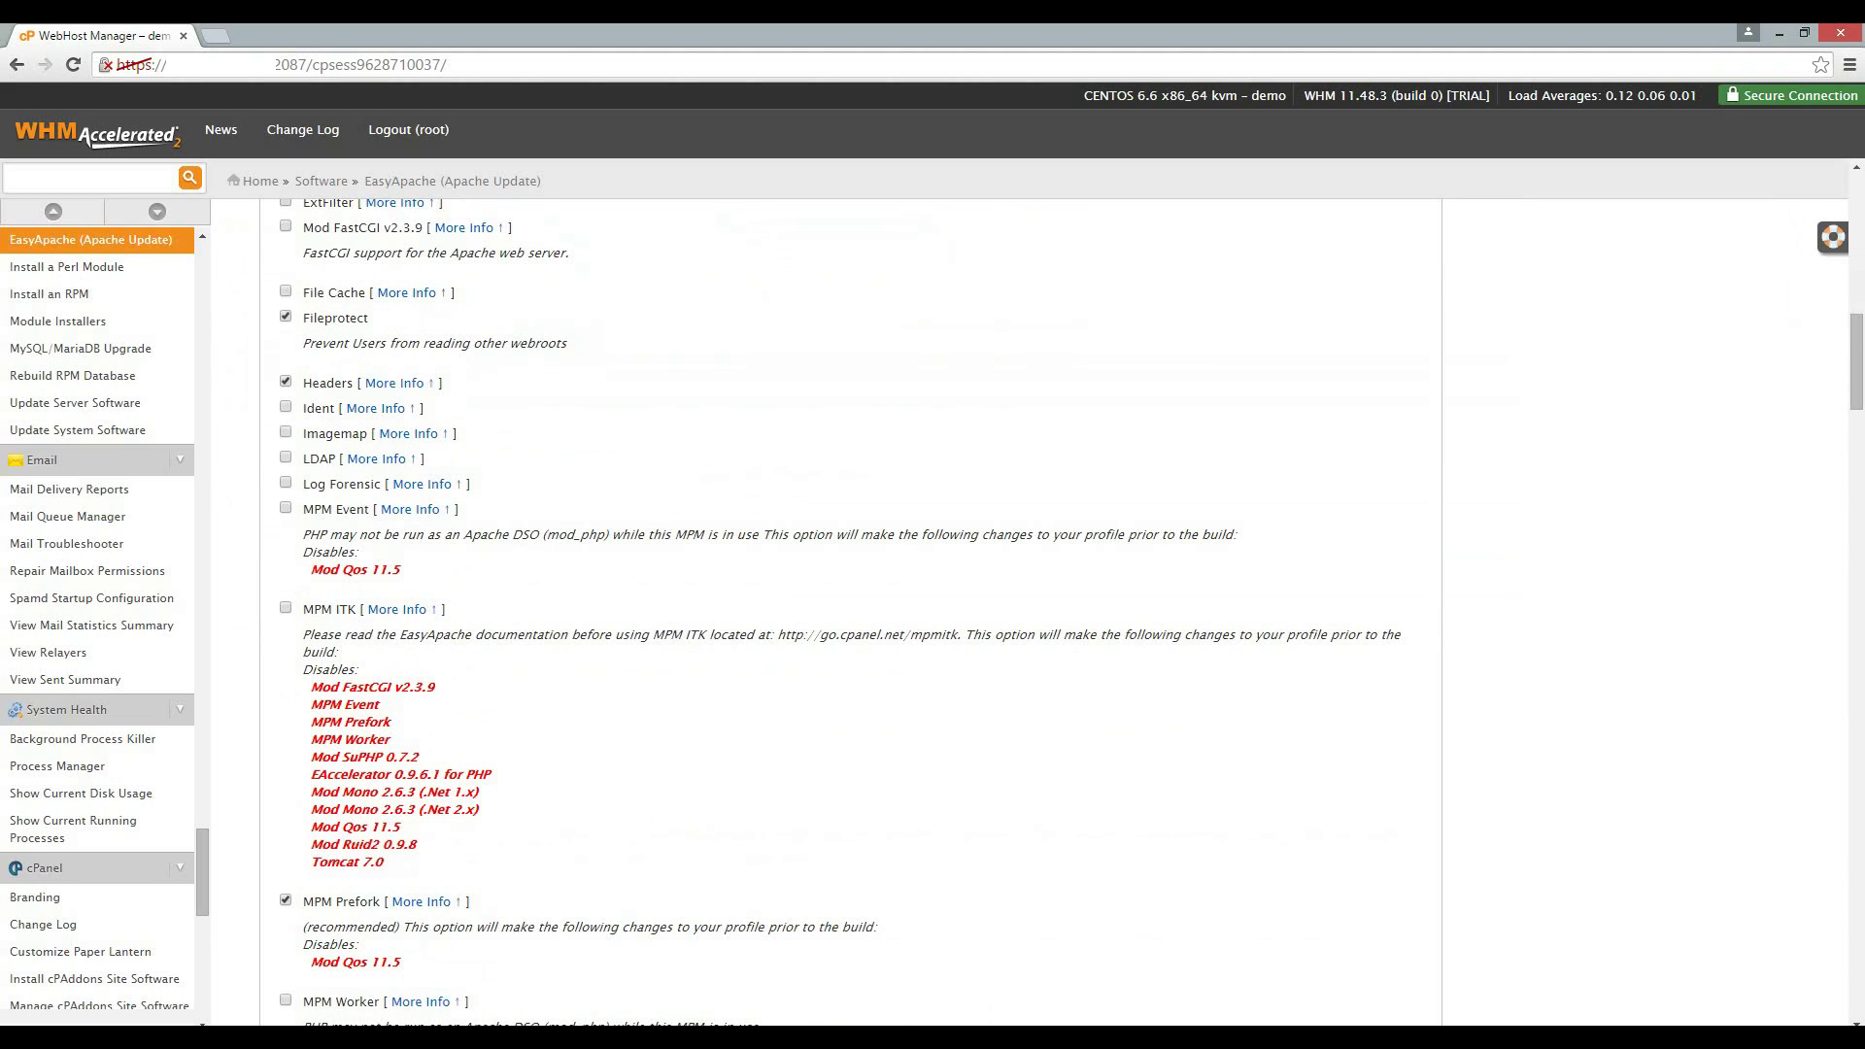
scroll(850, 612, "down", 9)
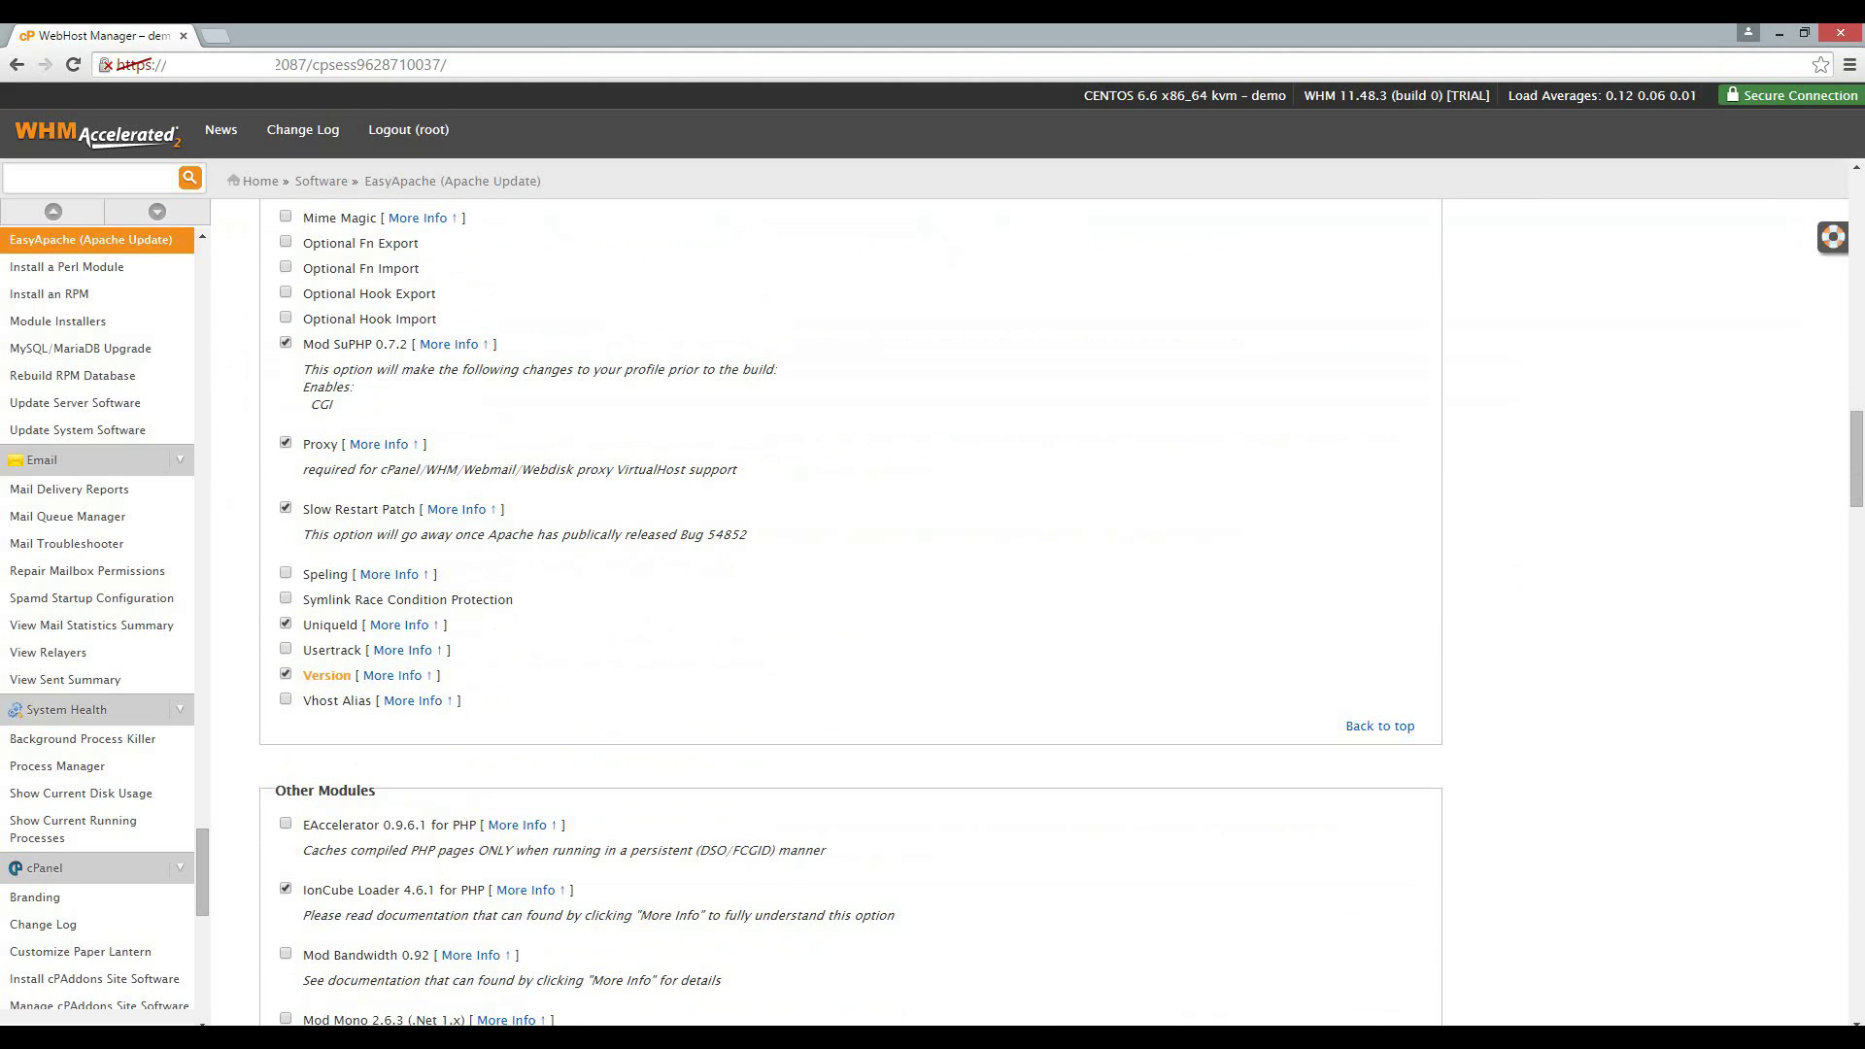
scroll(850, 612, "down", 4)
scroll(850, 612, "down", 2)
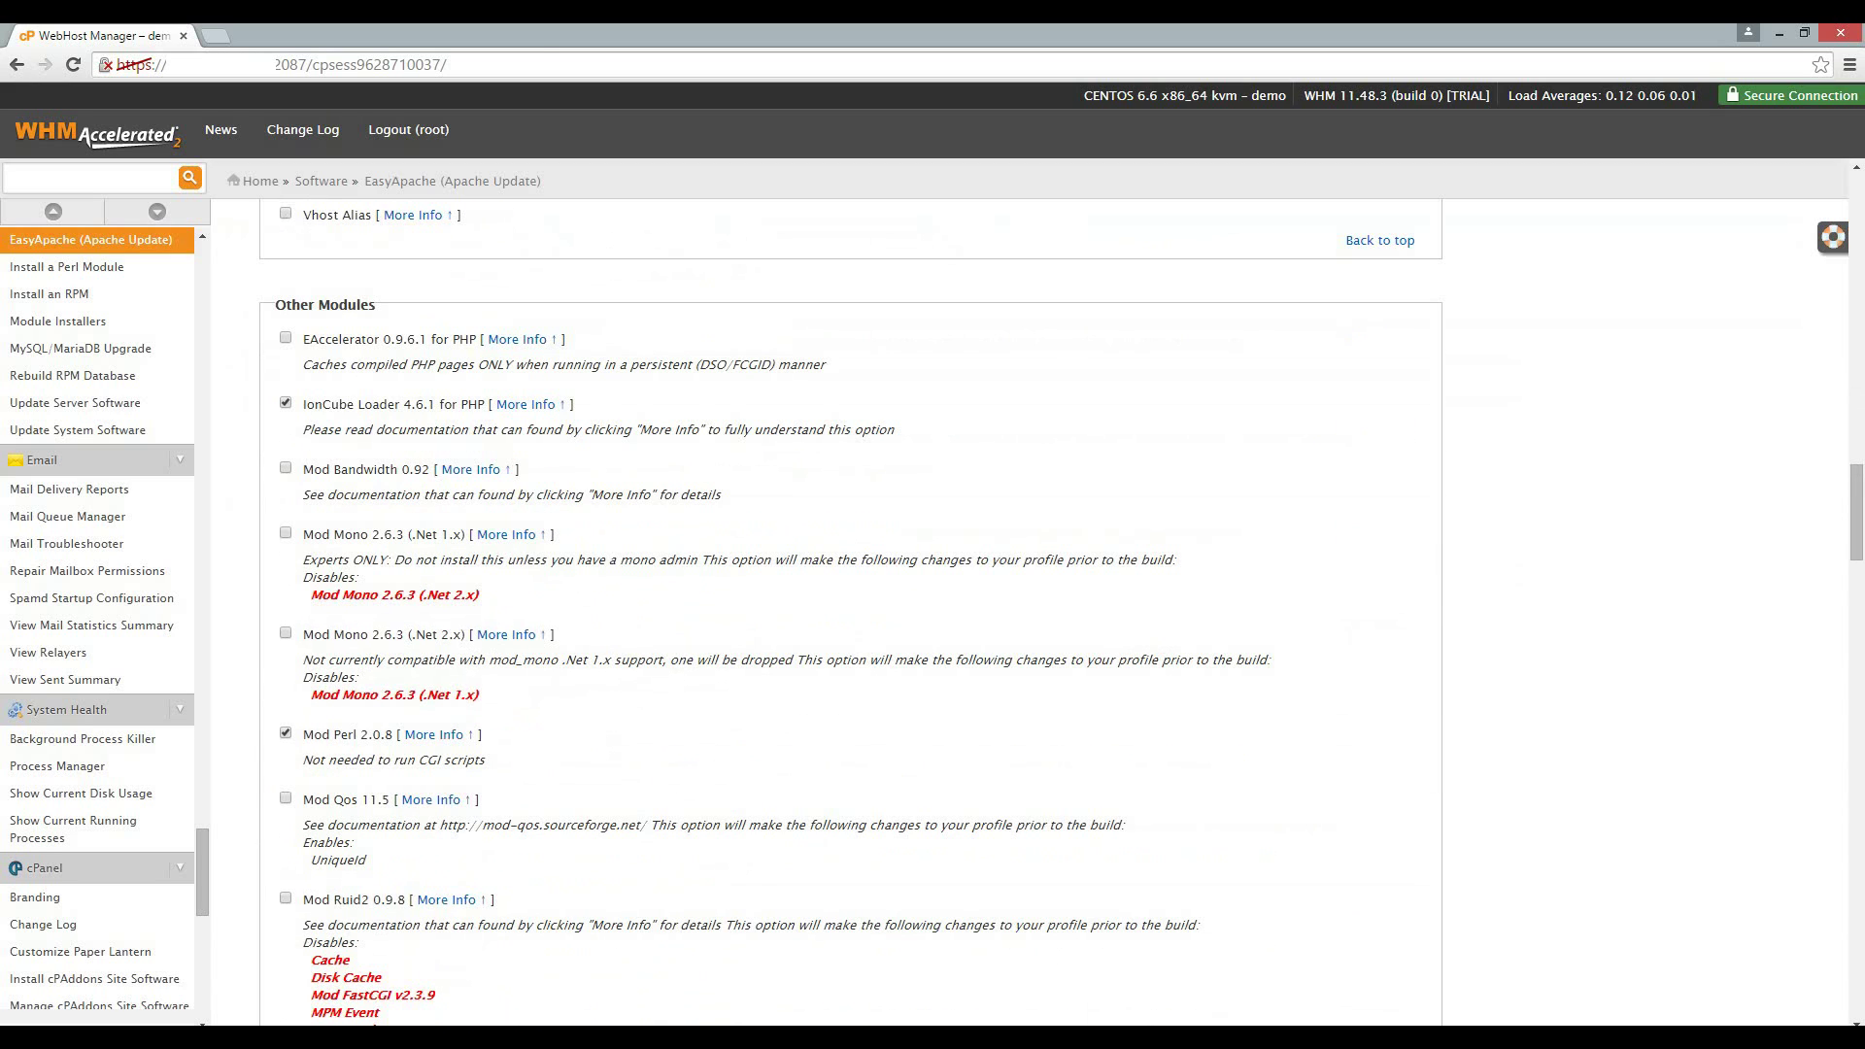
scroll(850, 612, "down", 15)
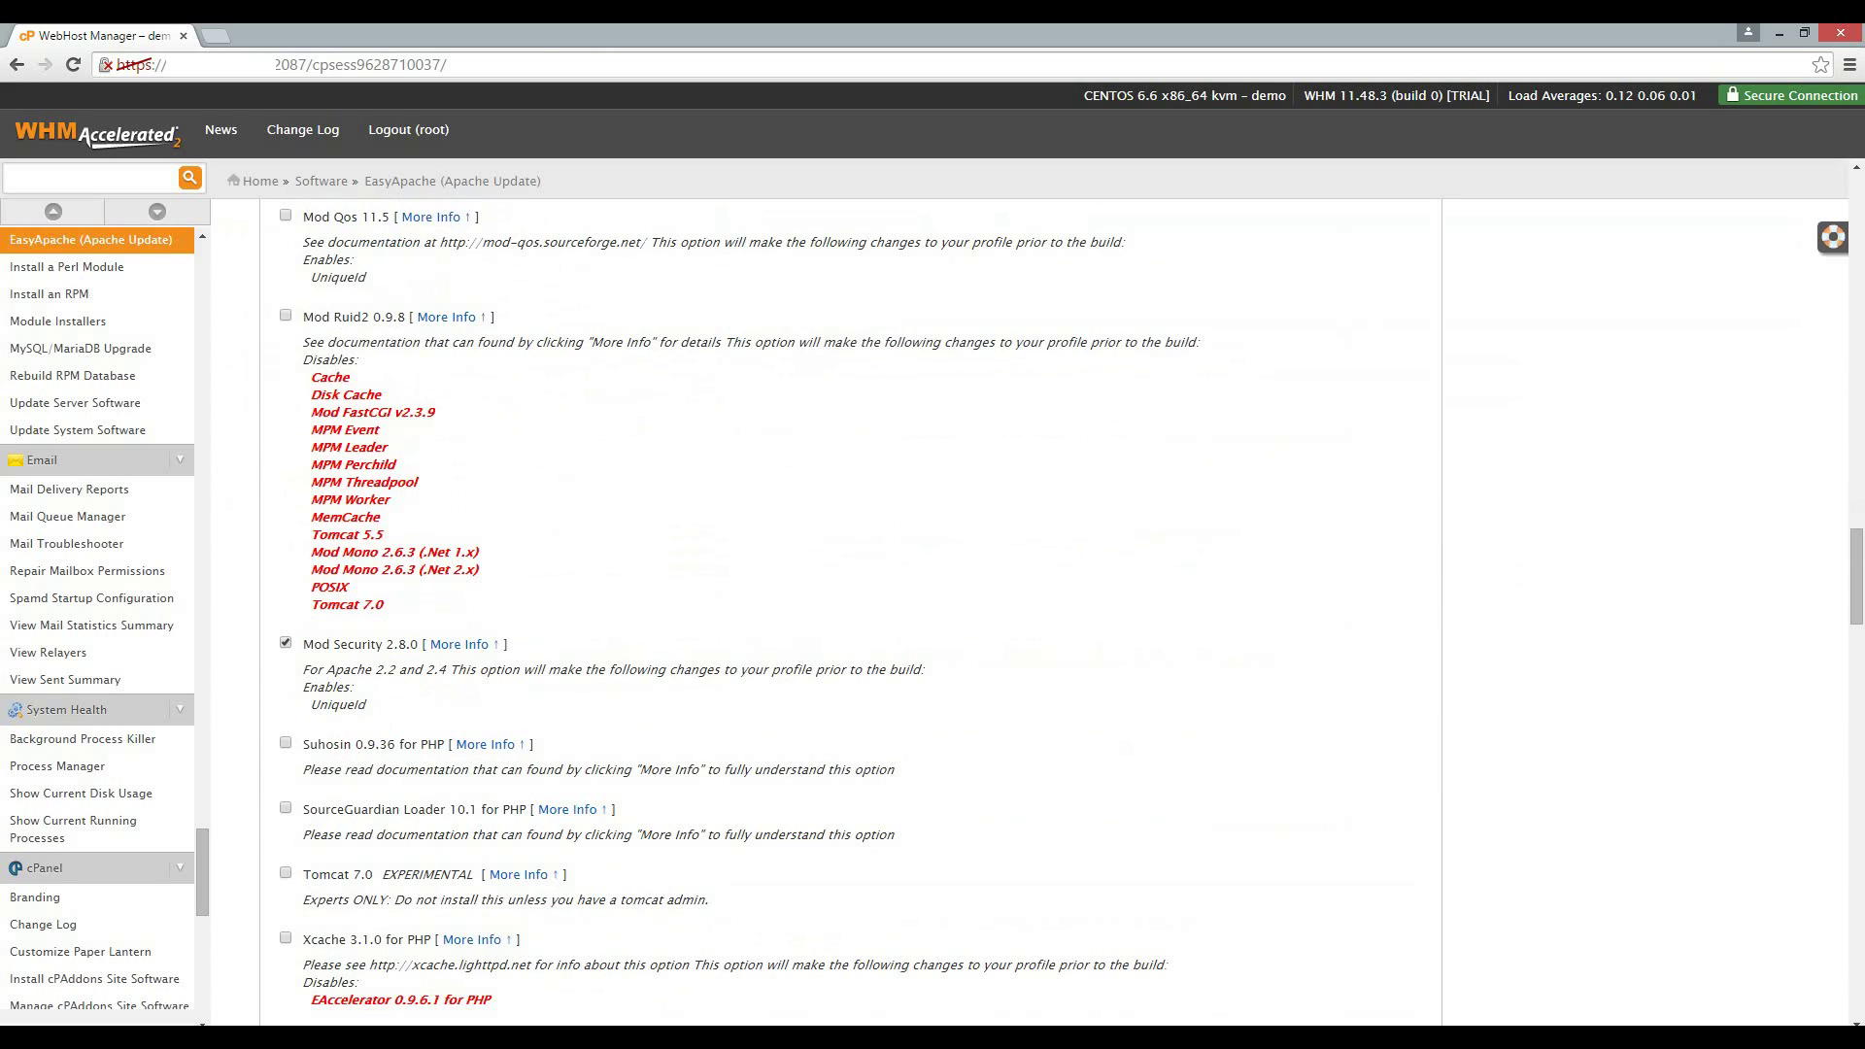
scroll(850, 613, "down", 1)
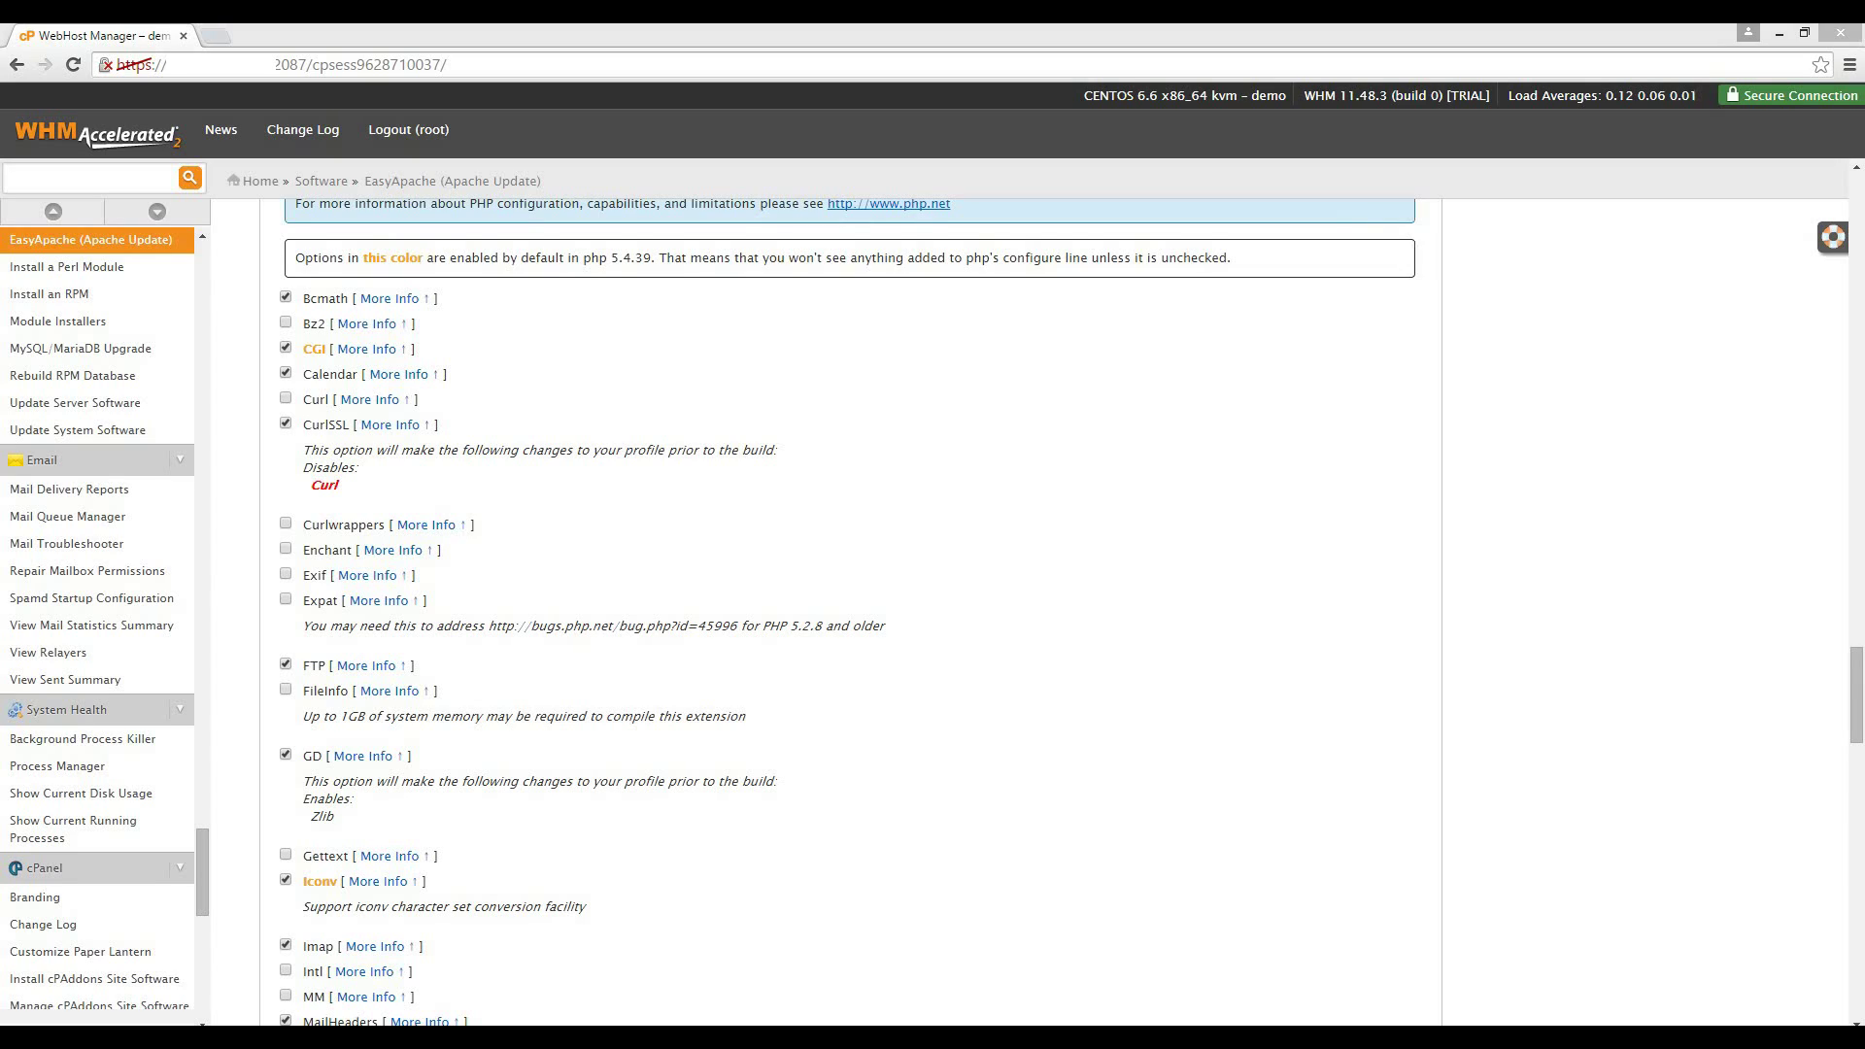
Go through the remaining PHP extensions, Phar to Zlib, down to Preferences and Save.
scroll(850, 612, "down", 4)
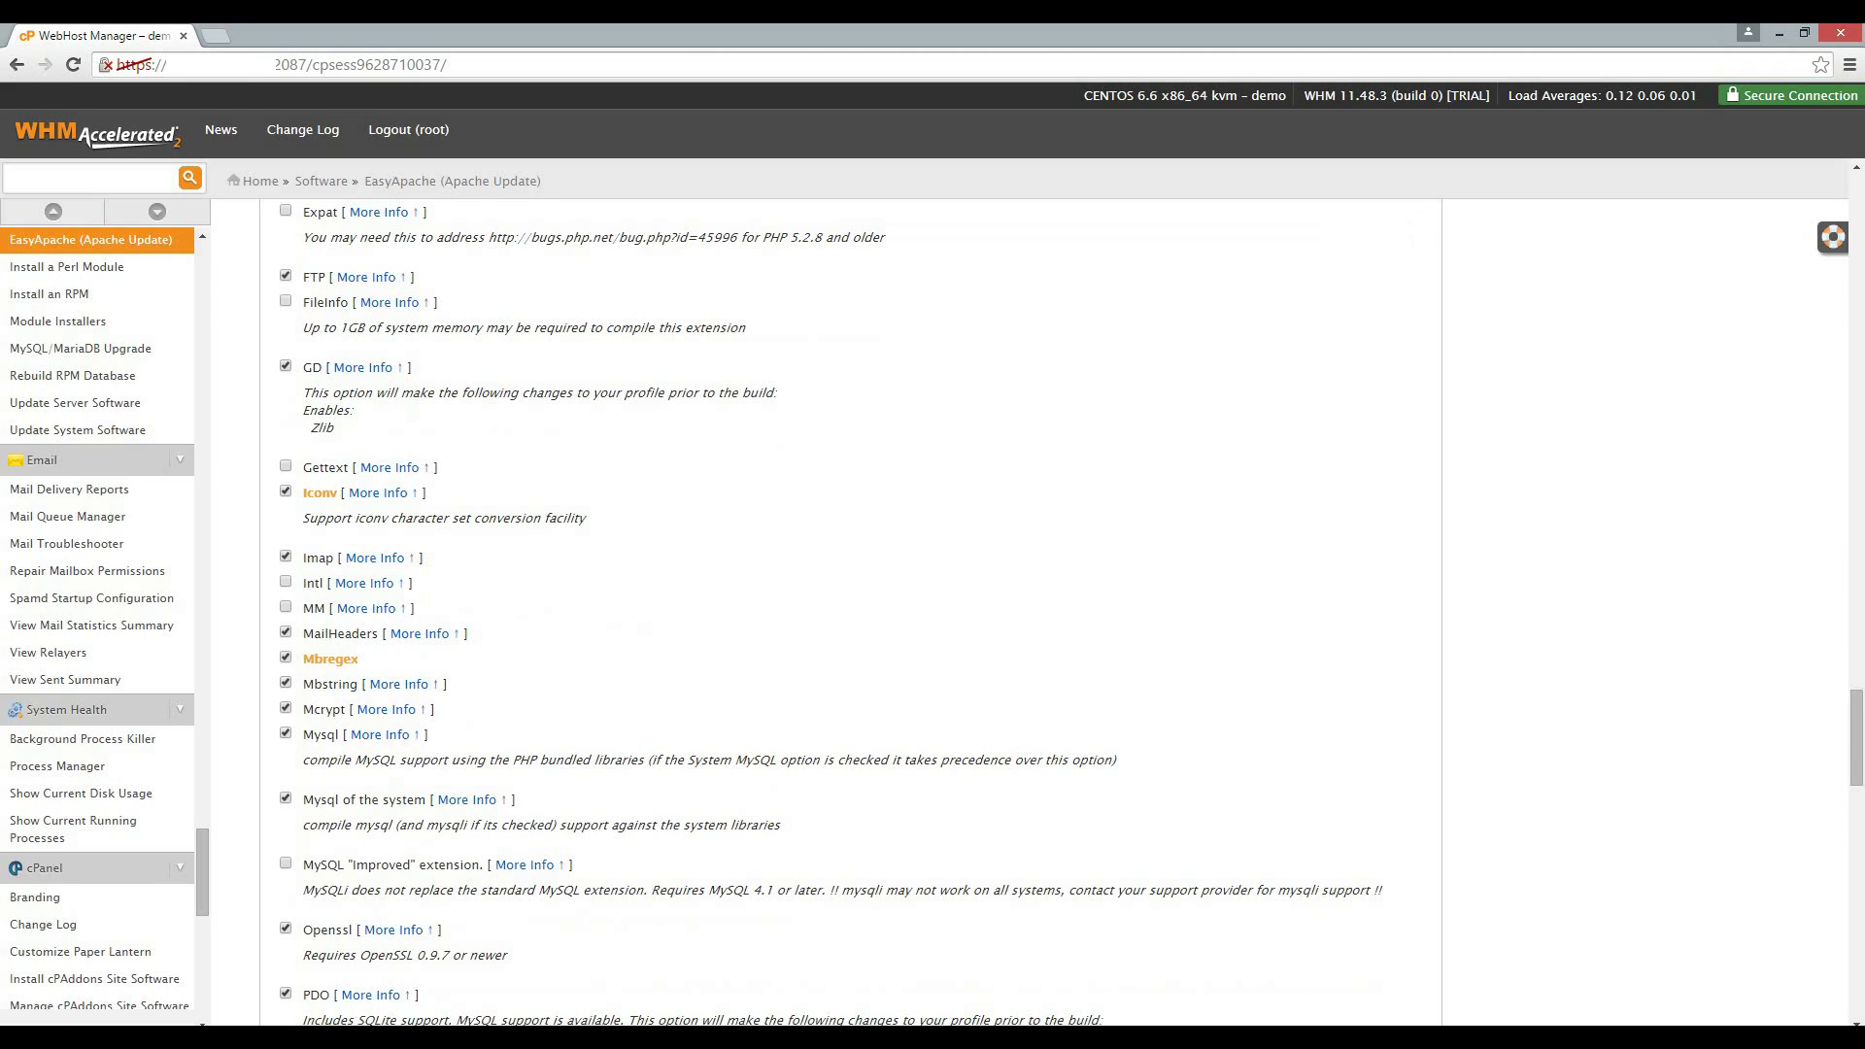
scroll(850, 612, "down", 2)
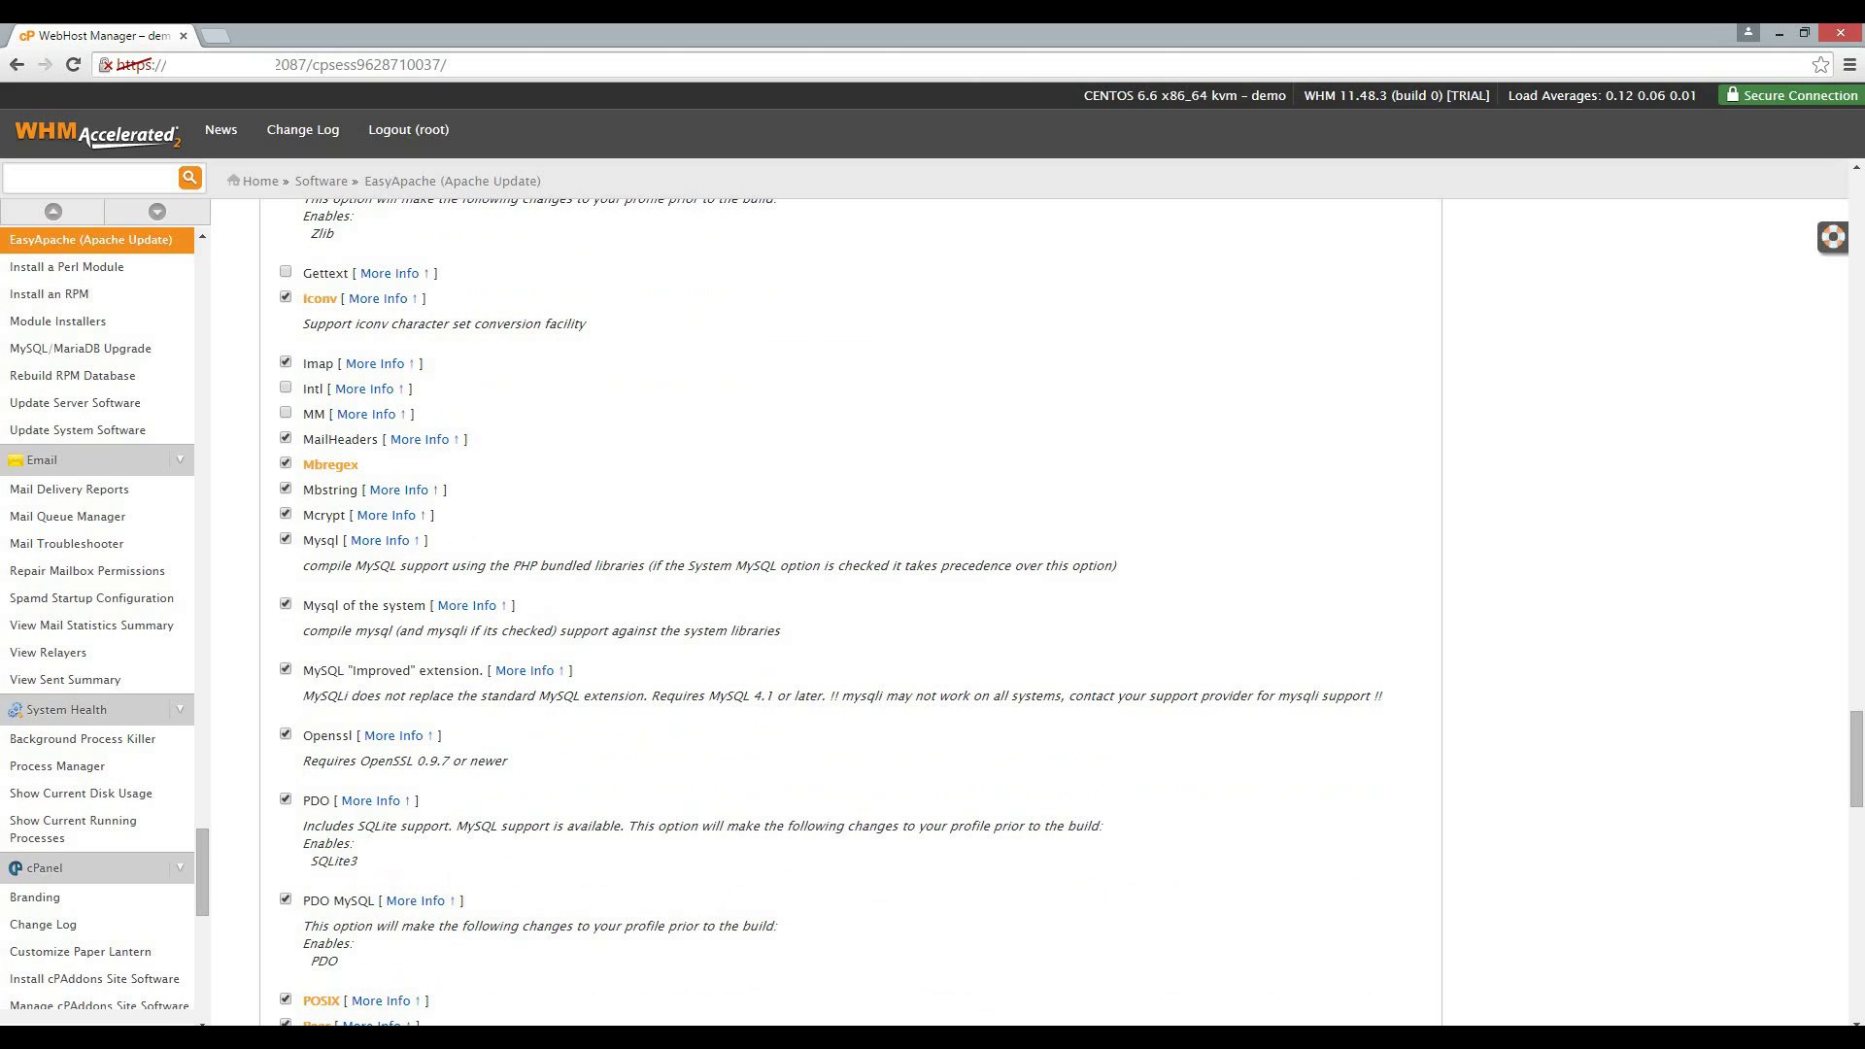
scroll(850, 612, "down", 4)
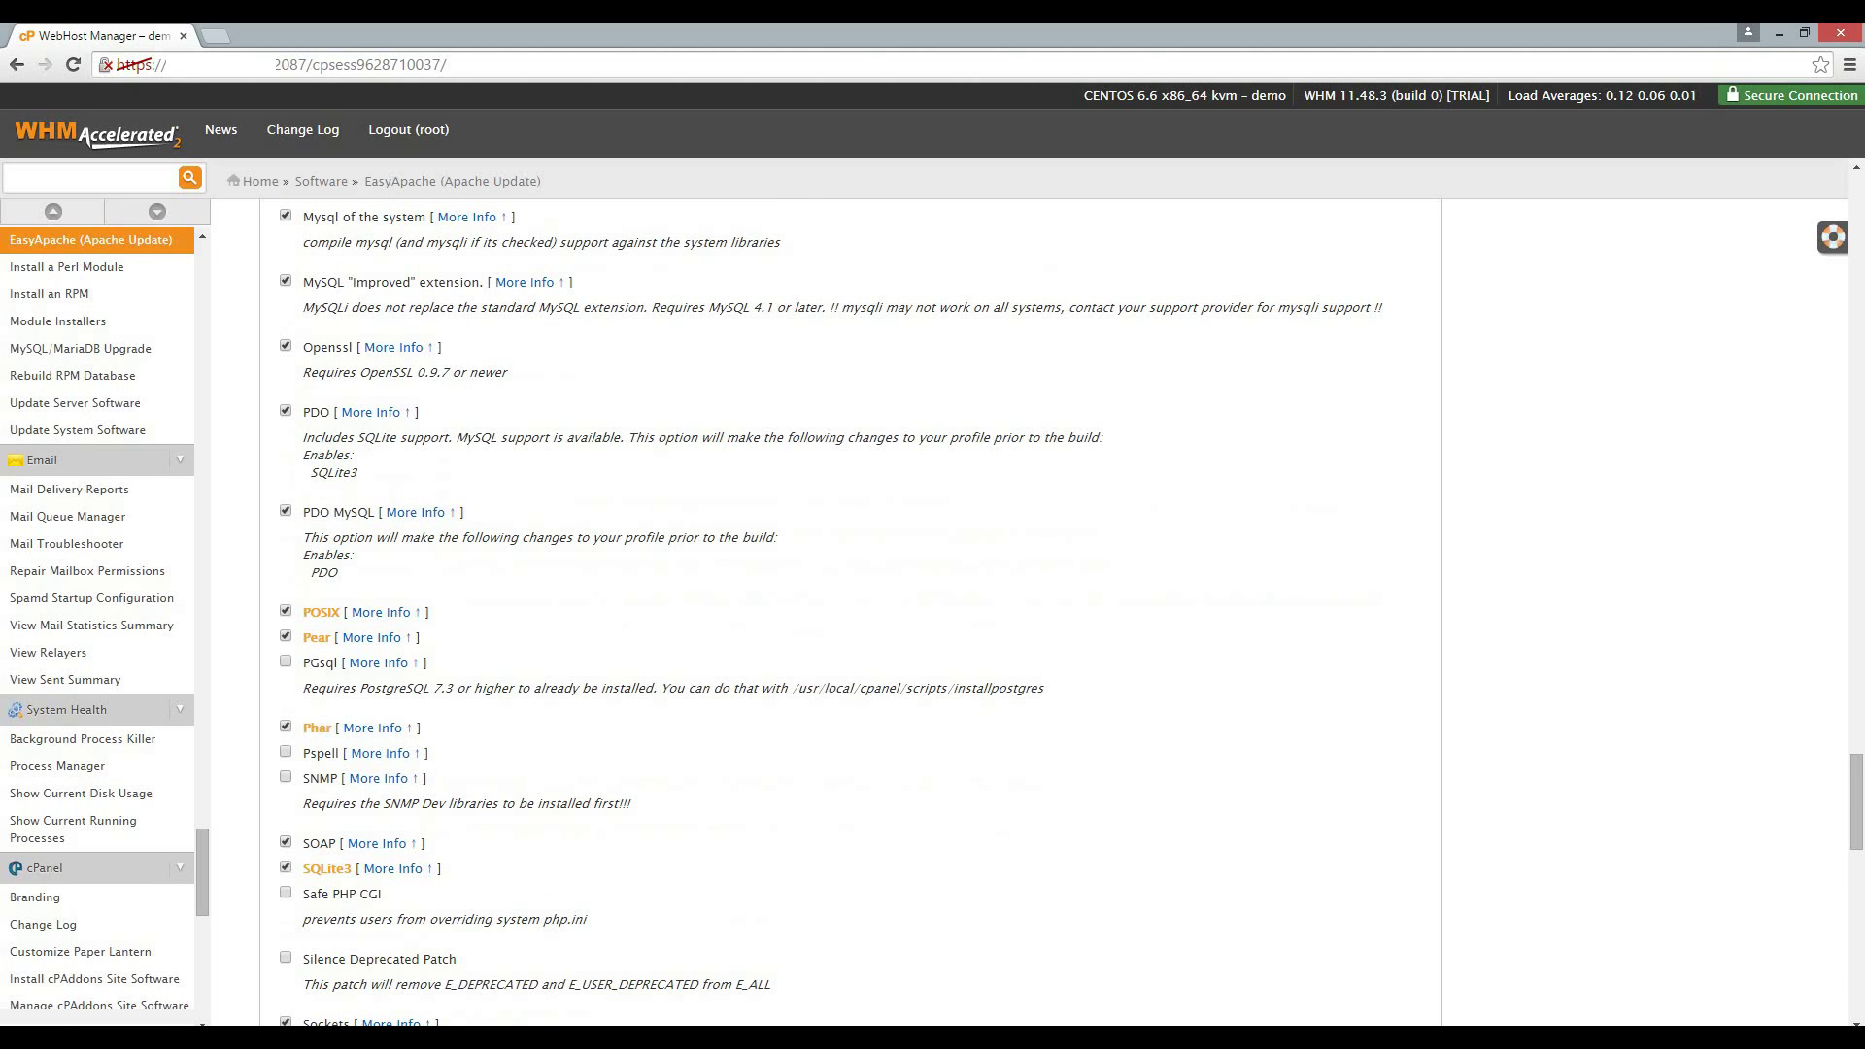
scroll(850, 612, "down", 5)
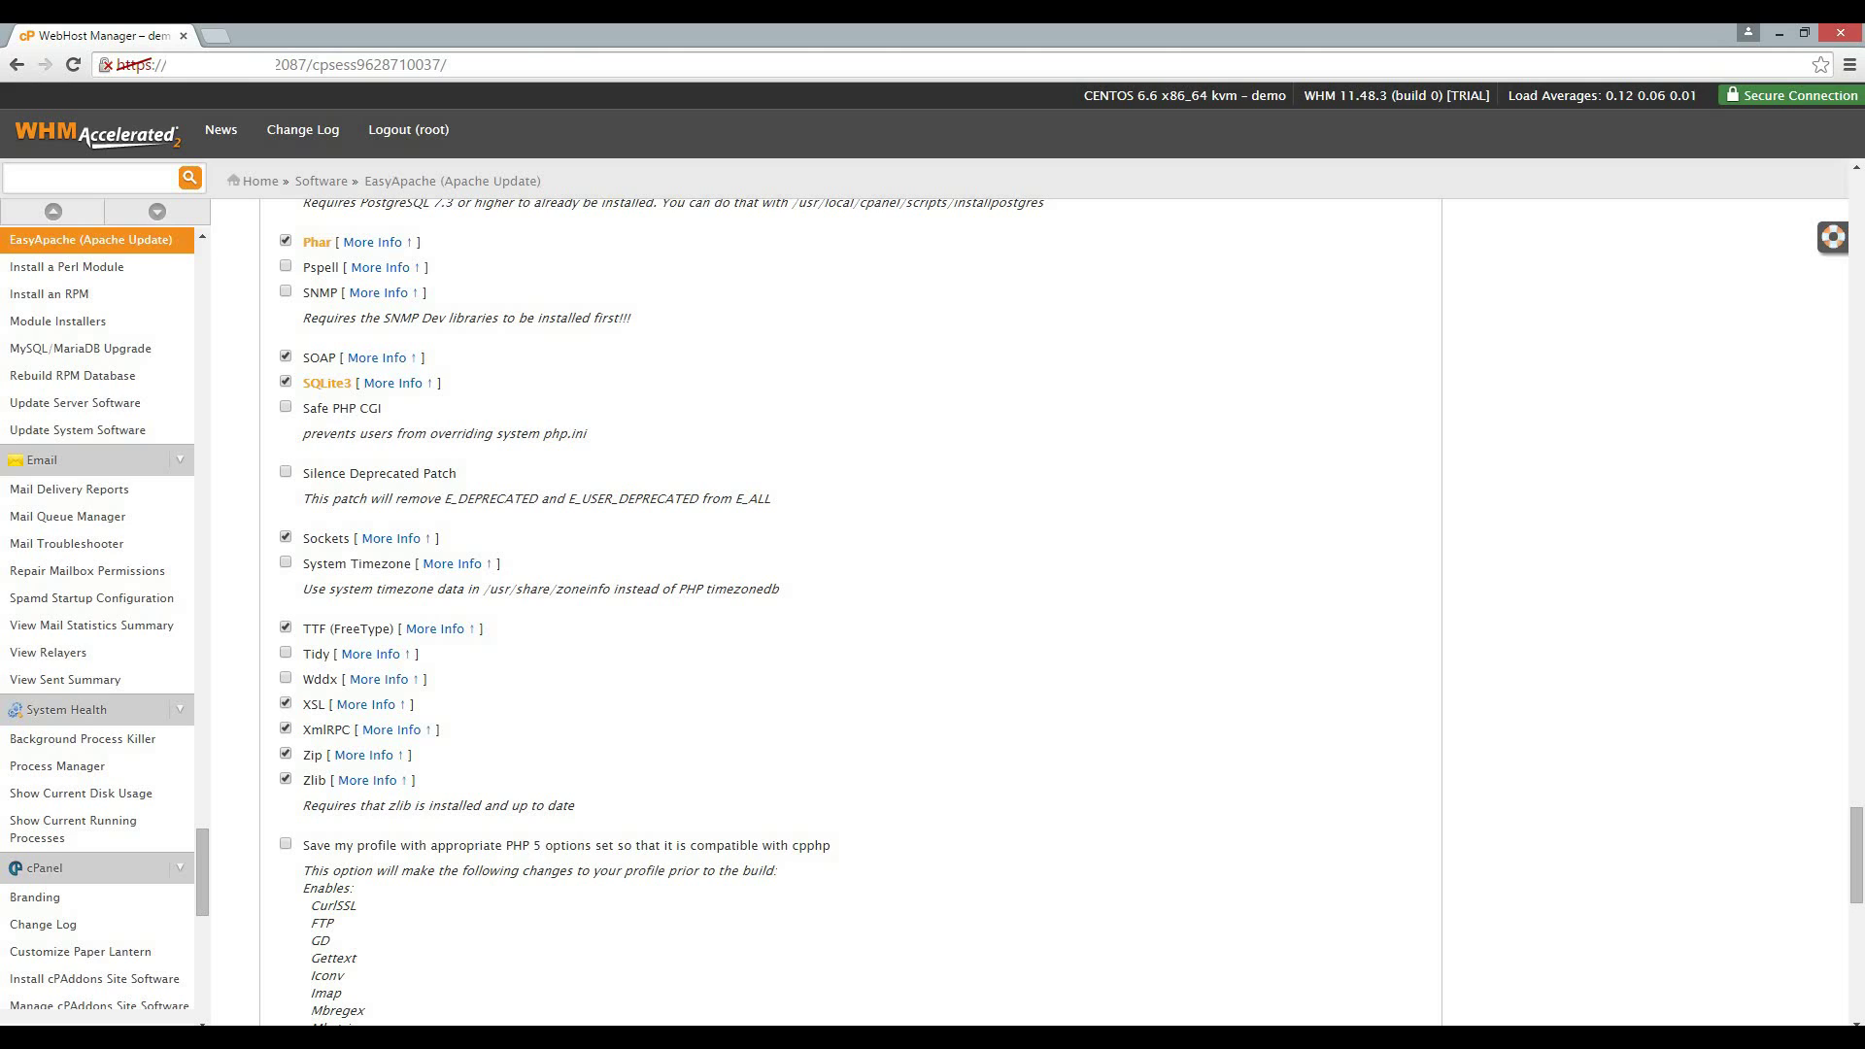
scroll(490, 986, "down", 10)
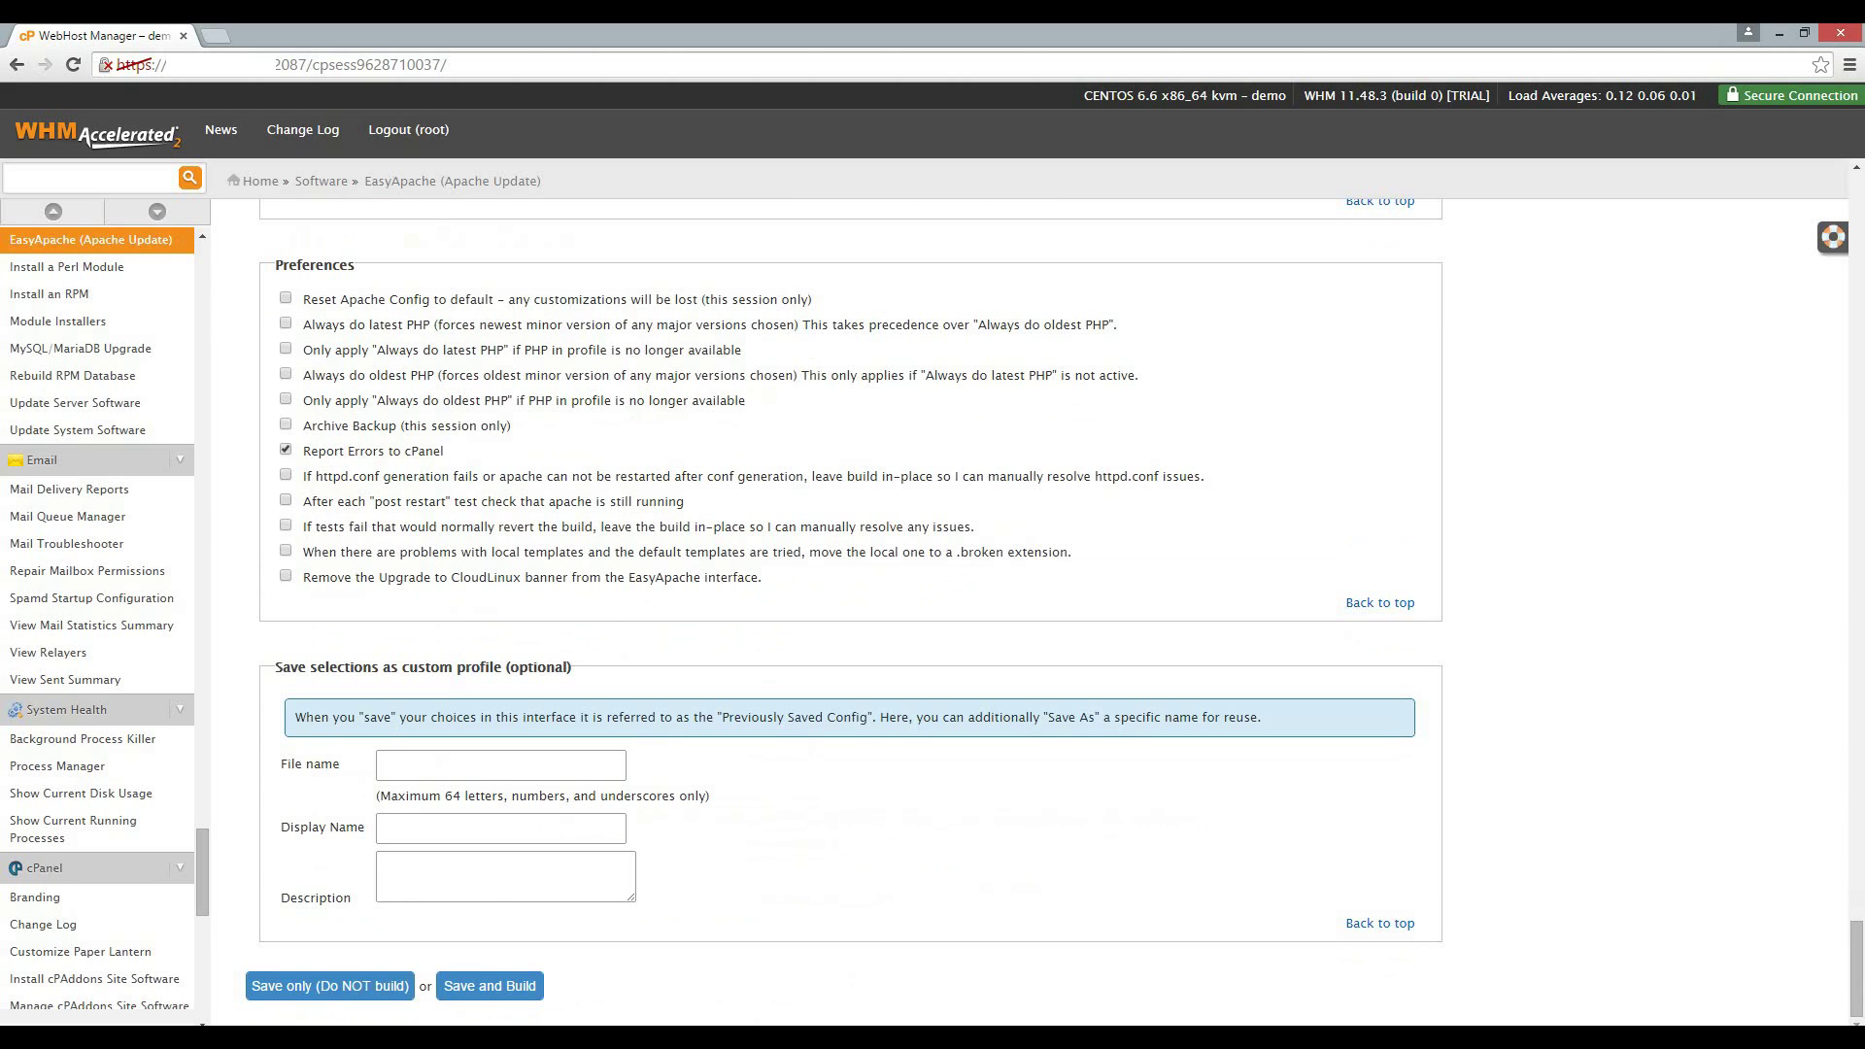
Save and build, confirming the Apache/PHP recompile and acknowledging the build warning.
left_click(489, 986)
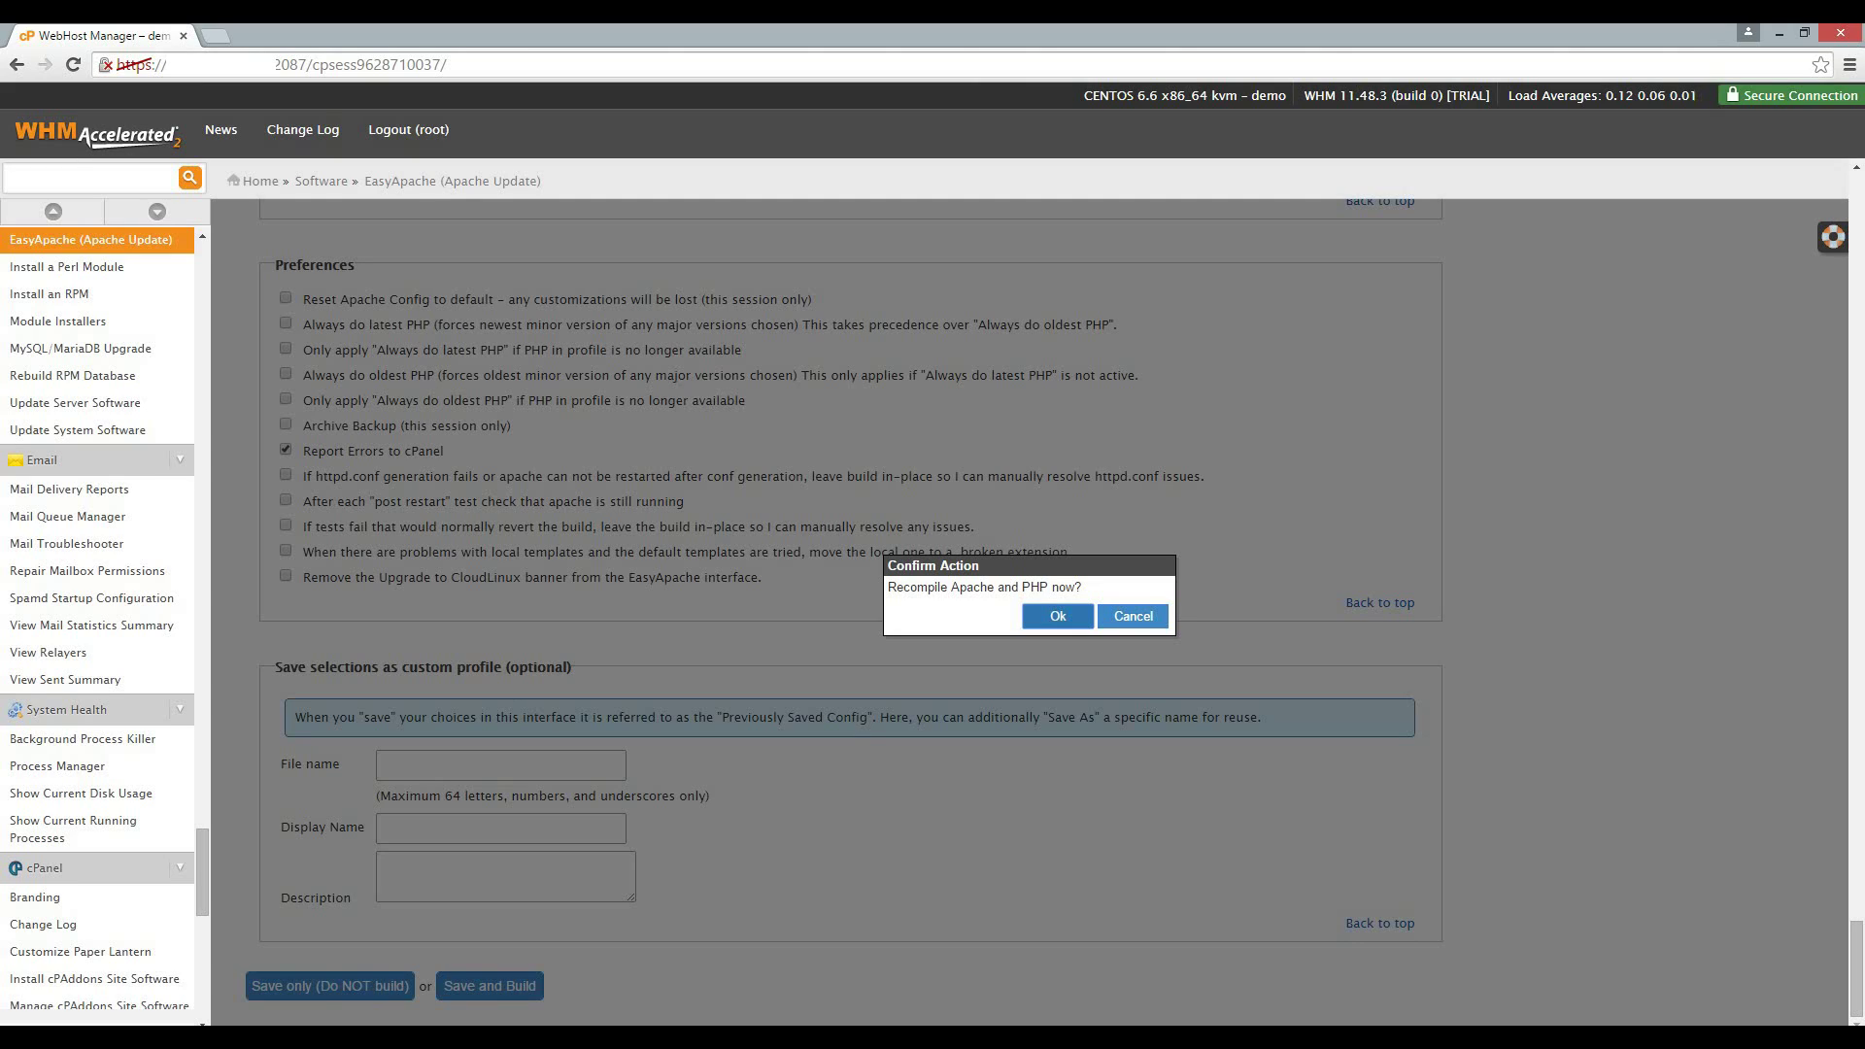
left_click(1057, 616)
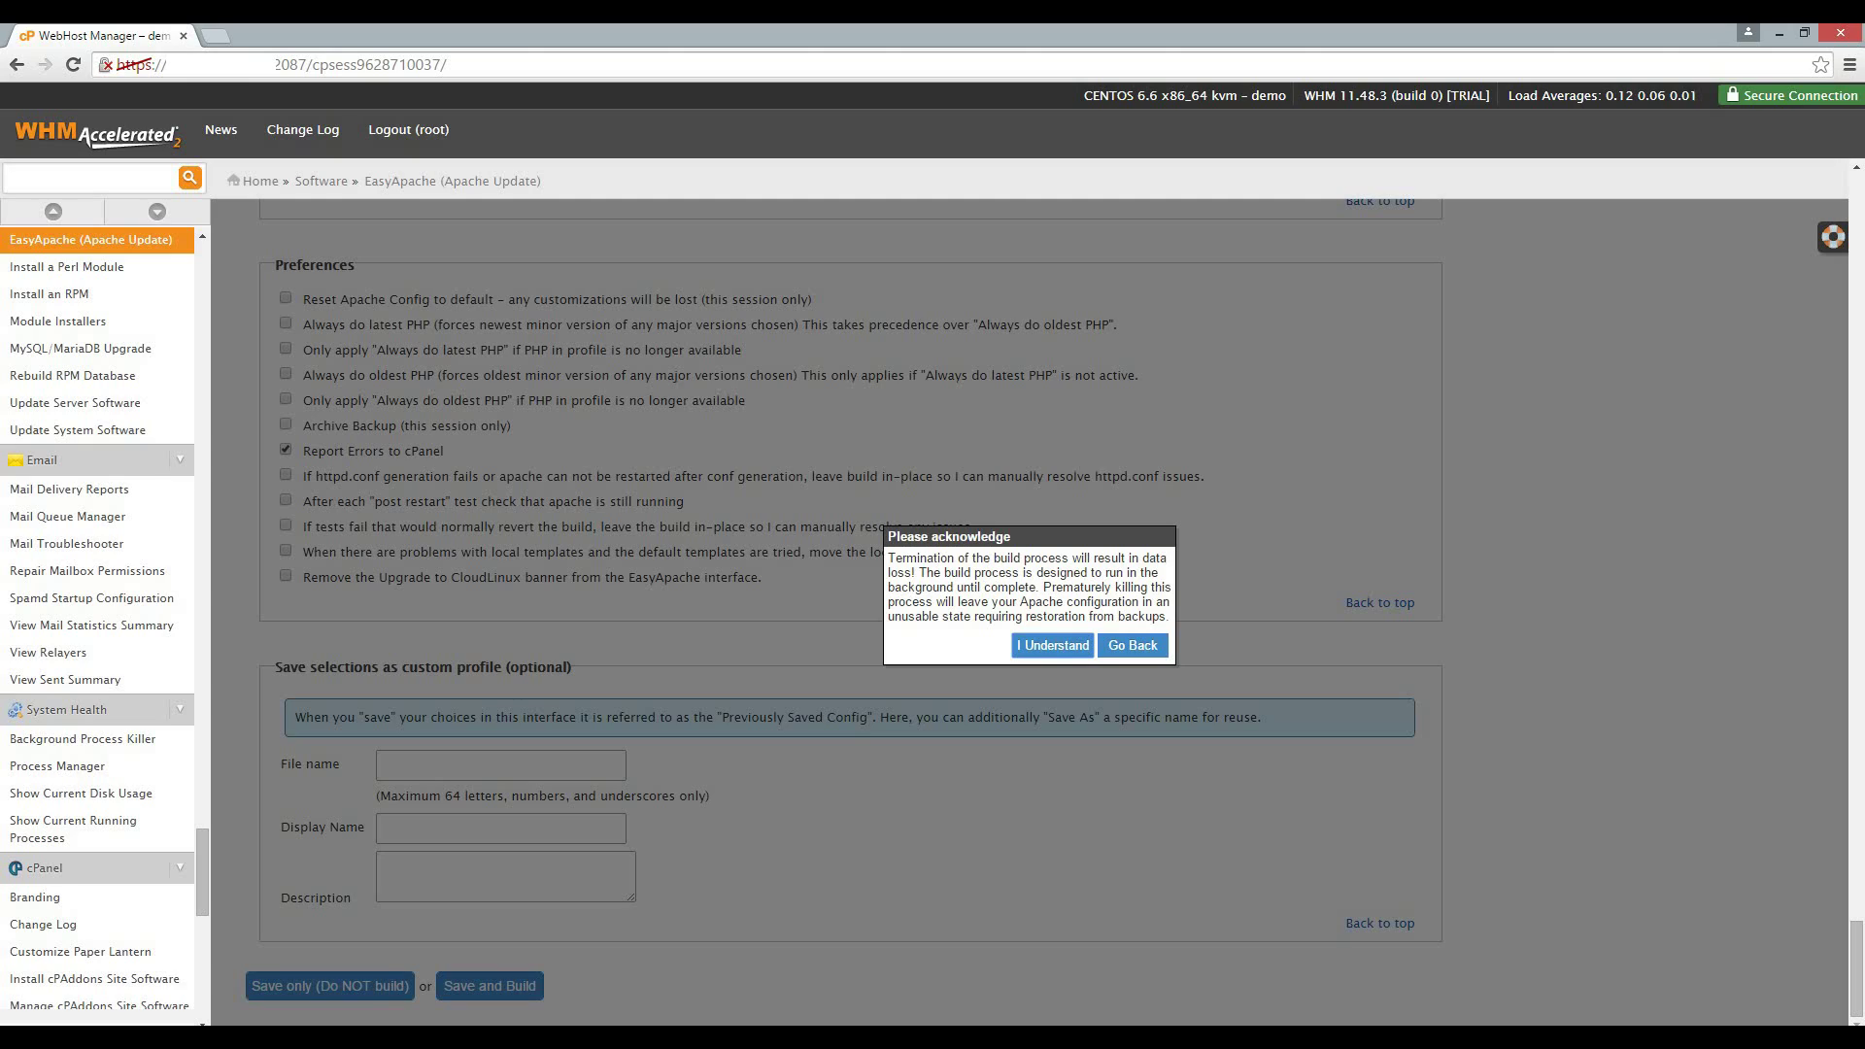
left_click(1052, 646)
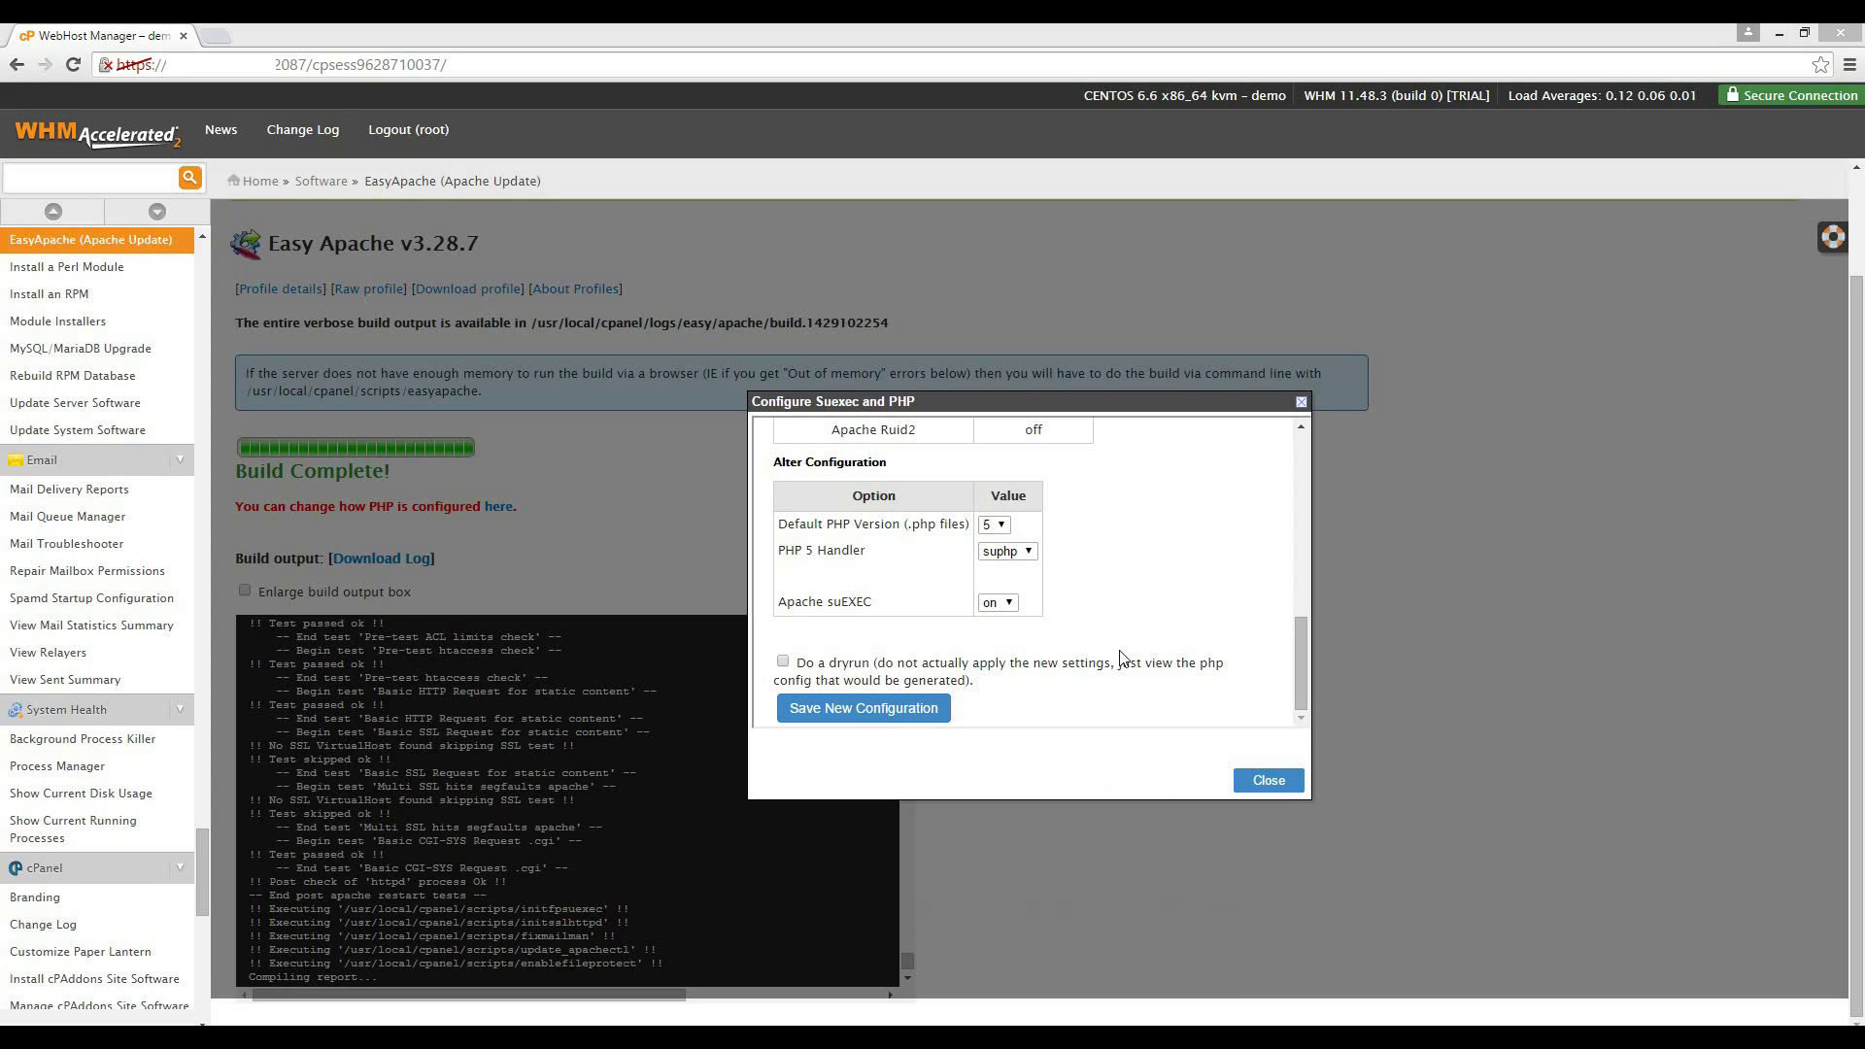
Save the new configuration with PHP 5, the suphp handler and Apache suEXEC on.
mouse_move(1302, 682)
left_mouse_down()
mouse_move(1319, 563)
mouse_move(1307, 698)
left_mouse_up()
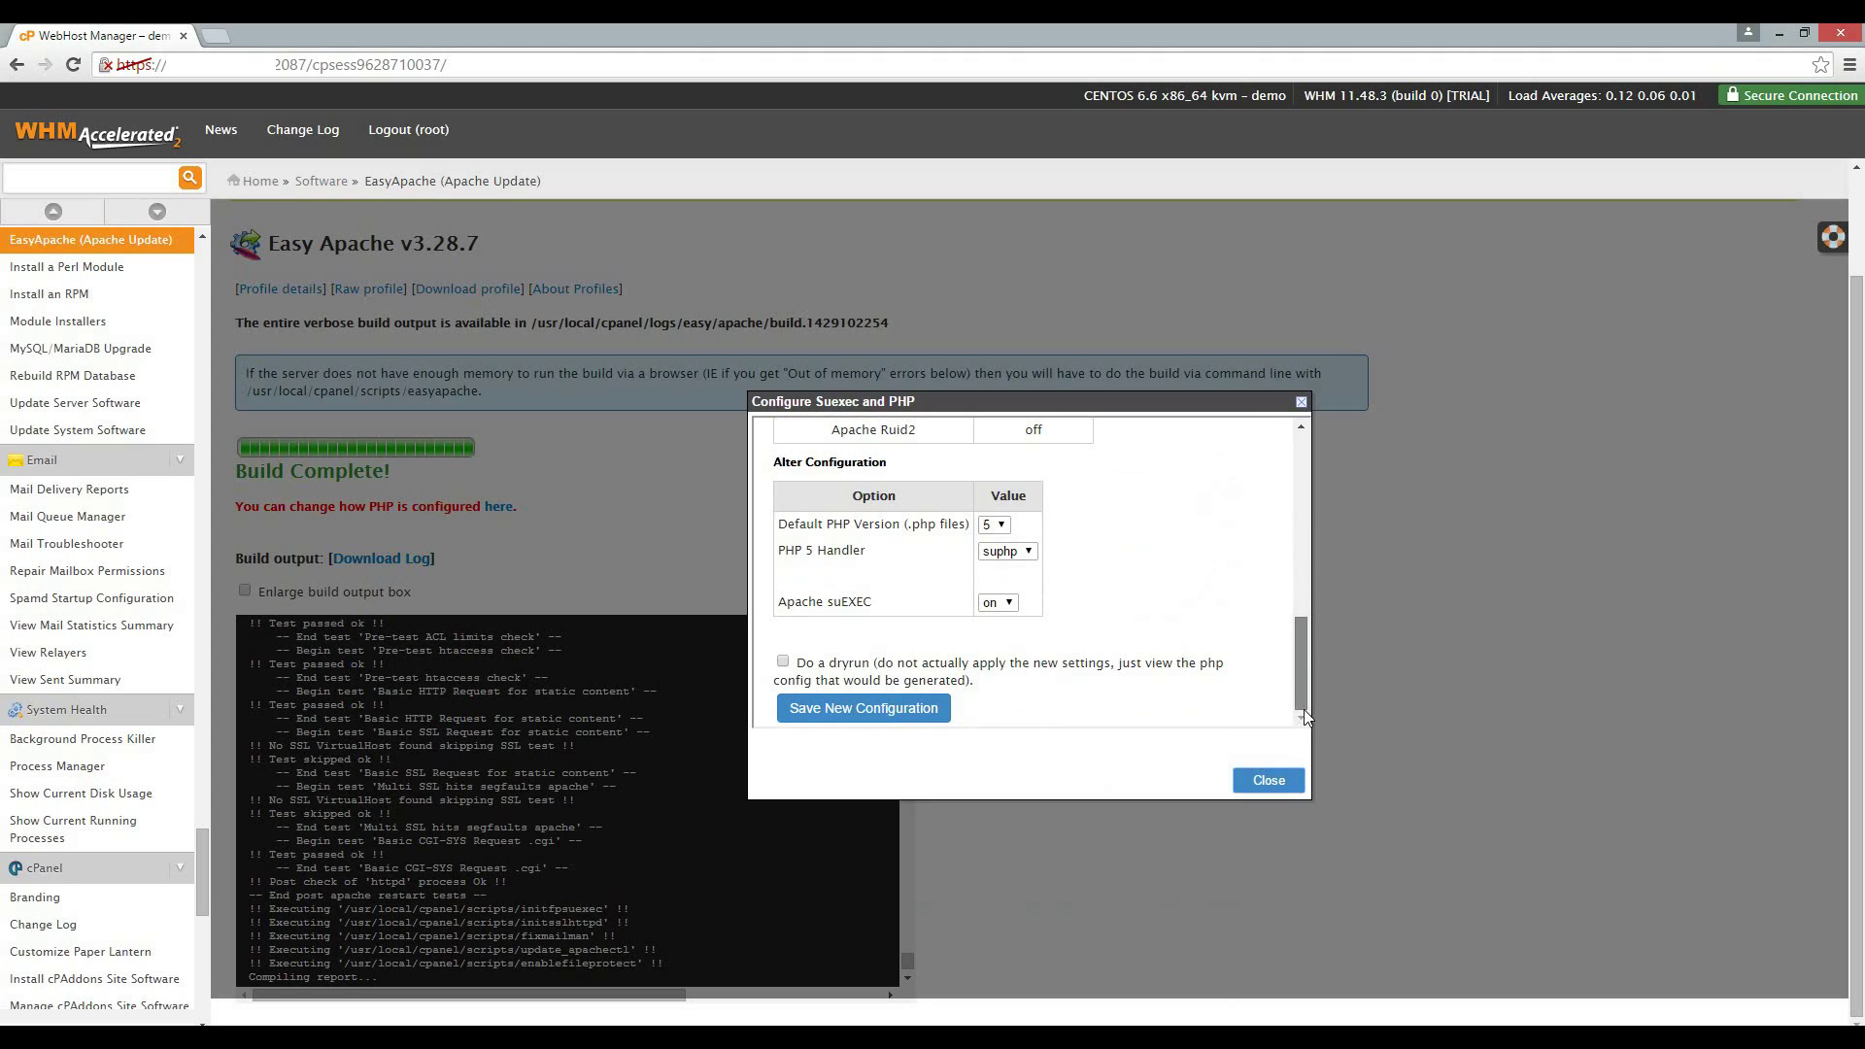
left_click(852, 717)
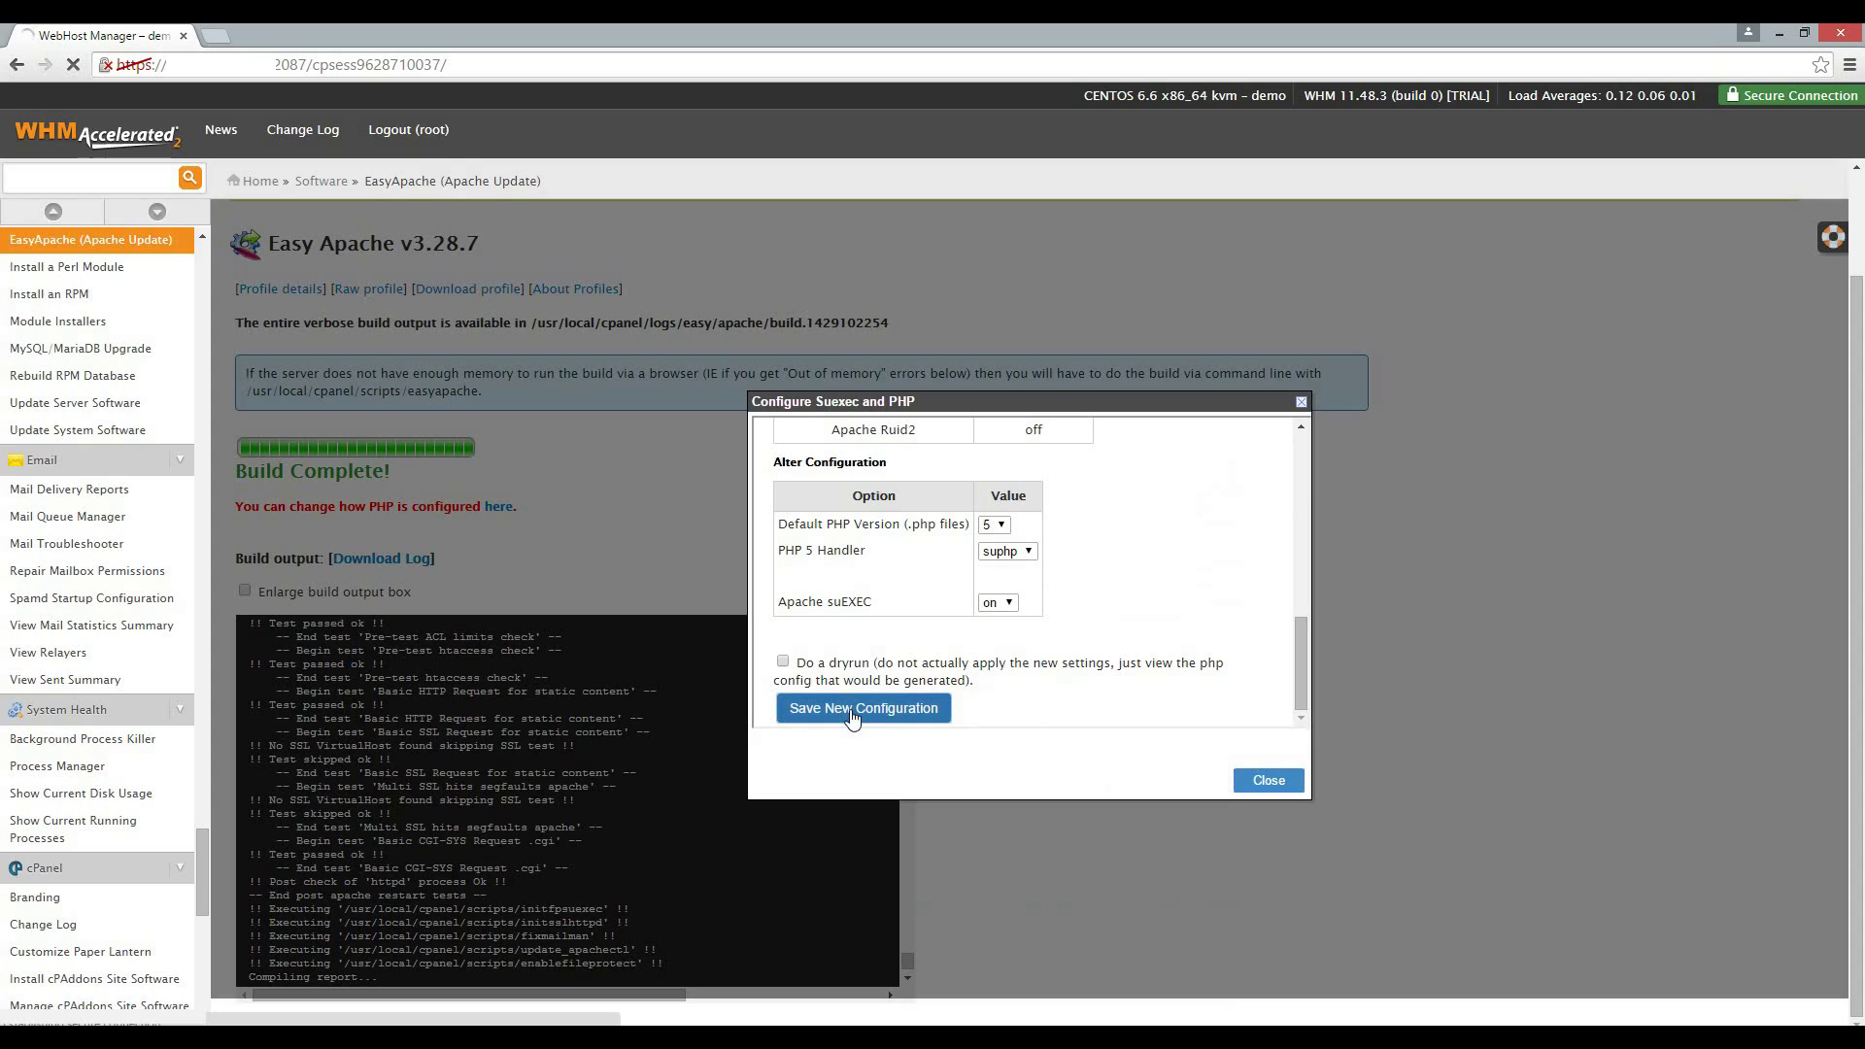